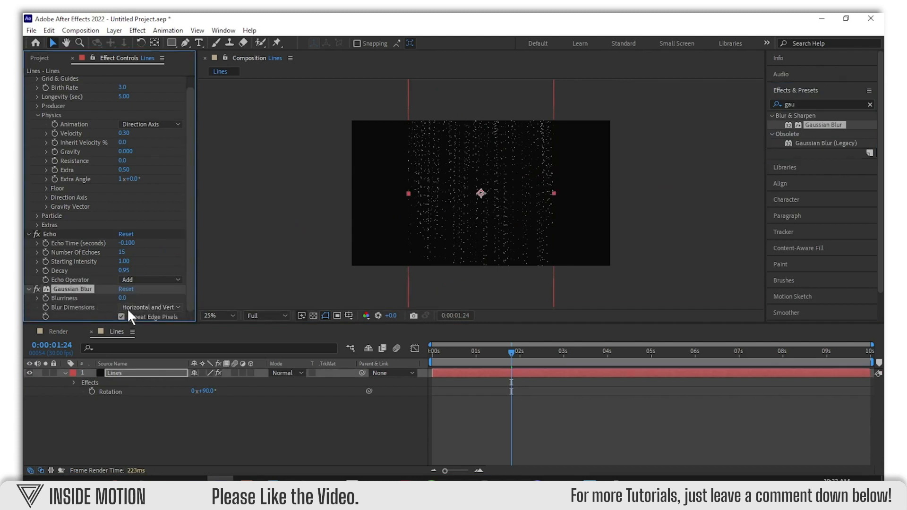
- Set the Gaussian Blur on the Lines layer to Horizontal blur dimensions with a blurriness of 15
left_click(127, 308)
left_click(134, 341)
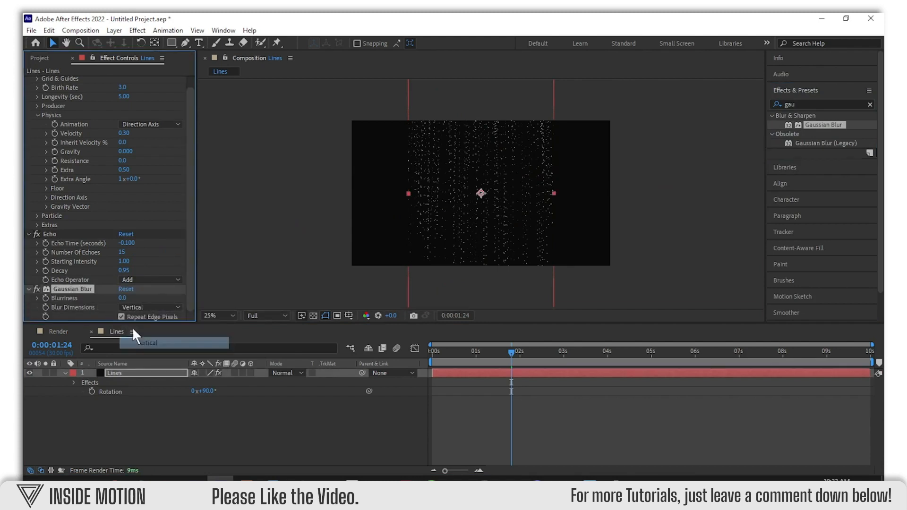
left_click(128, 309)
left_click(137, 326)
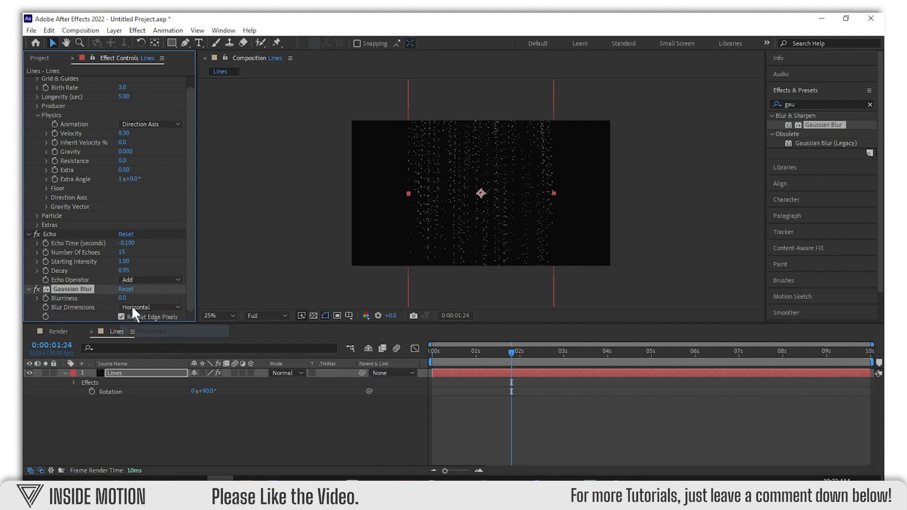
left_click(124, 298)
type("15")
key("Return")
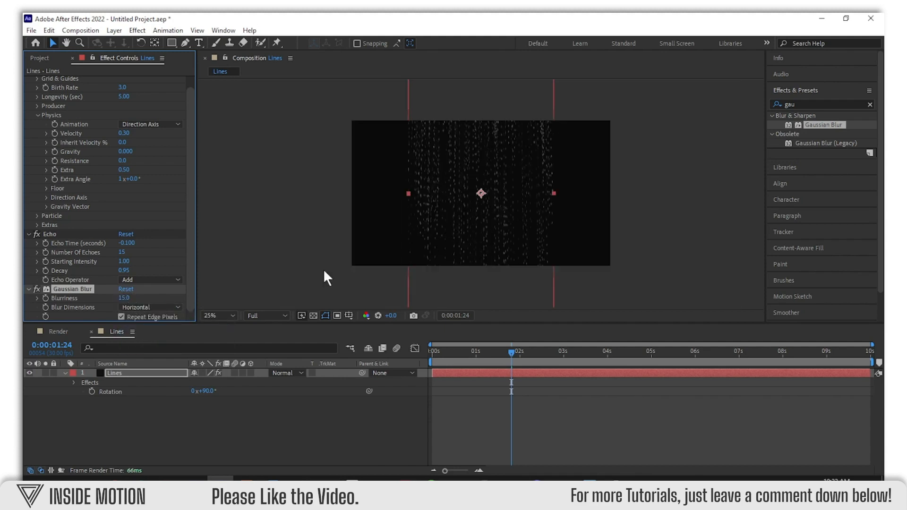
- Set the Echo effect's echo time on the Lines layer to -0.01 seconds
left_click(225, 317)
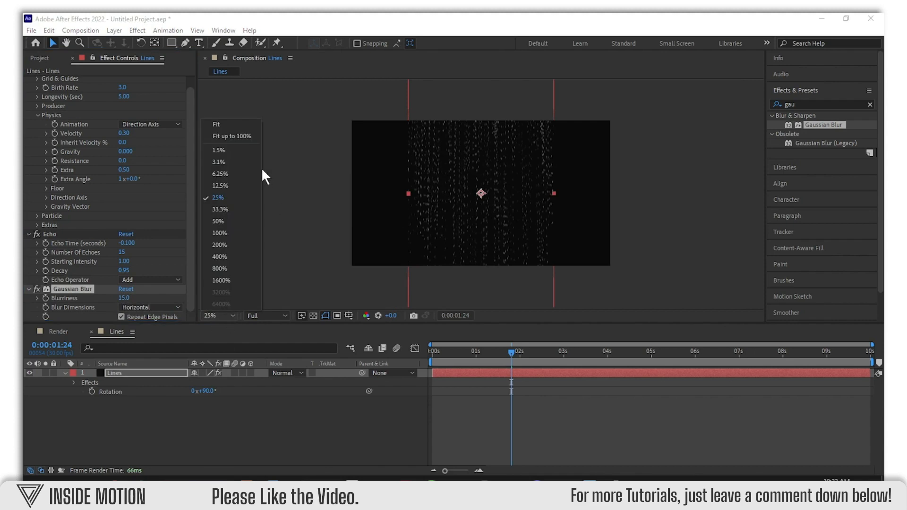
left_click(232, 133)
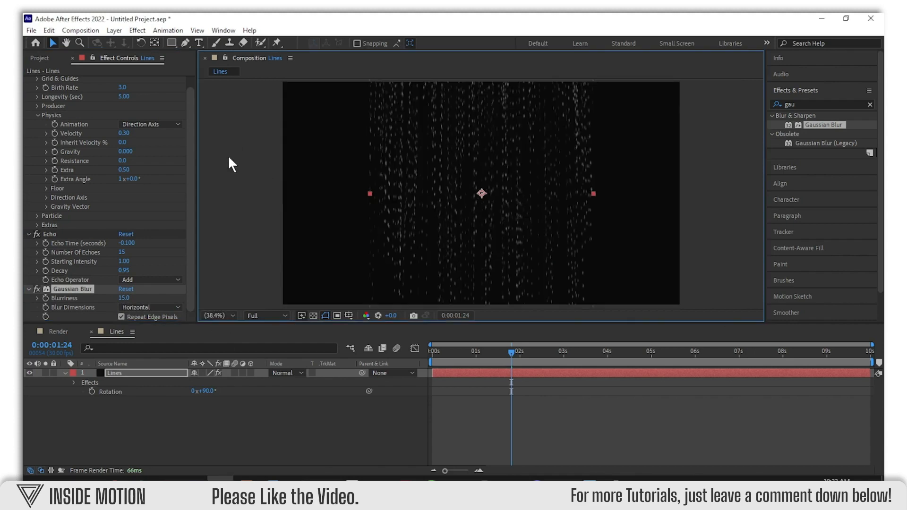
left_click(75, 234)
left_click(127, 243)
type("-0")
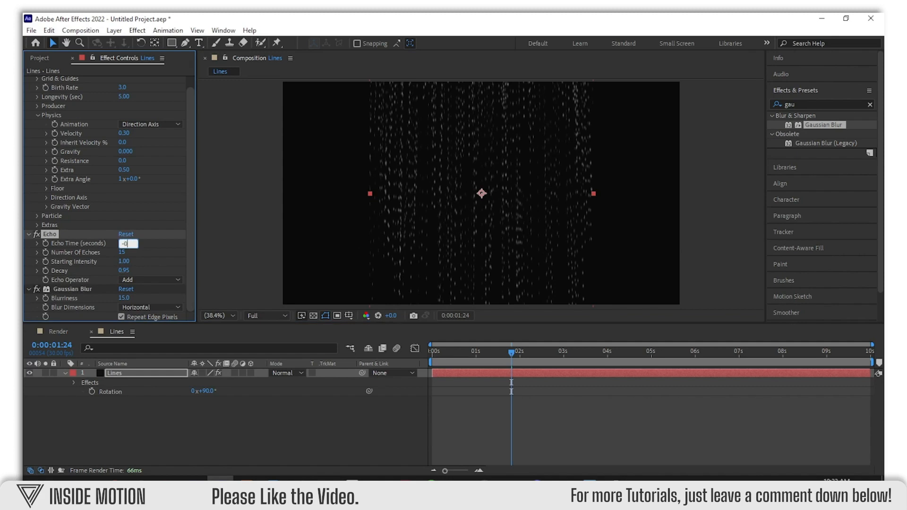
type(".01")
key("Return")
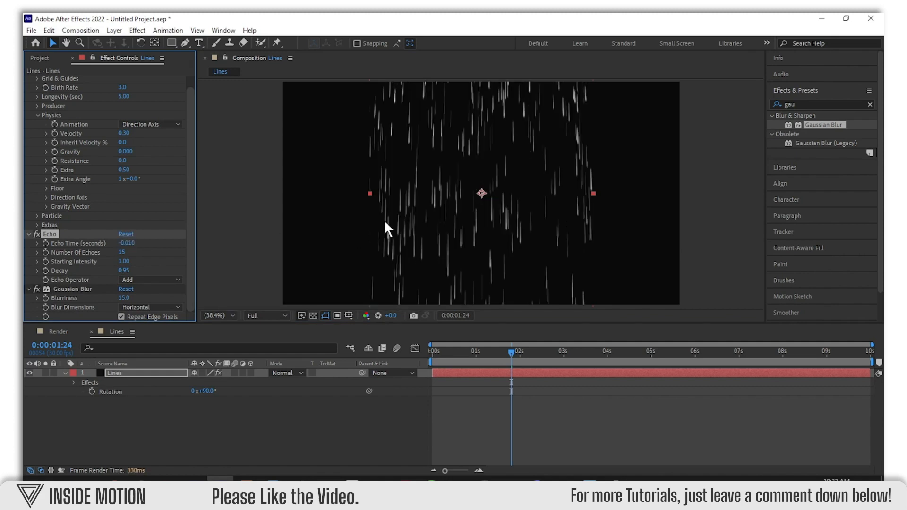
left_click(305, 403)
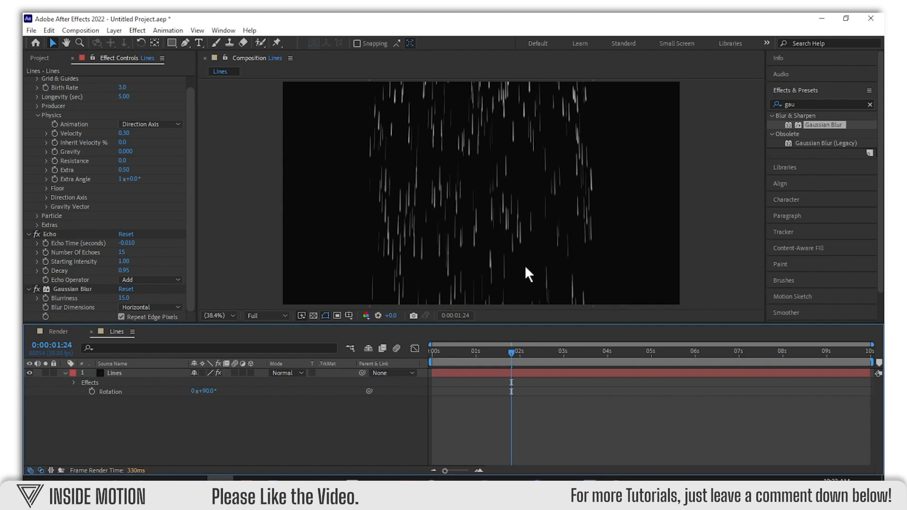
- Find the CC RepeTile effect and add it to the Lines layer below Gaussian Blur
left_click(845, 104)
type("cc rep")
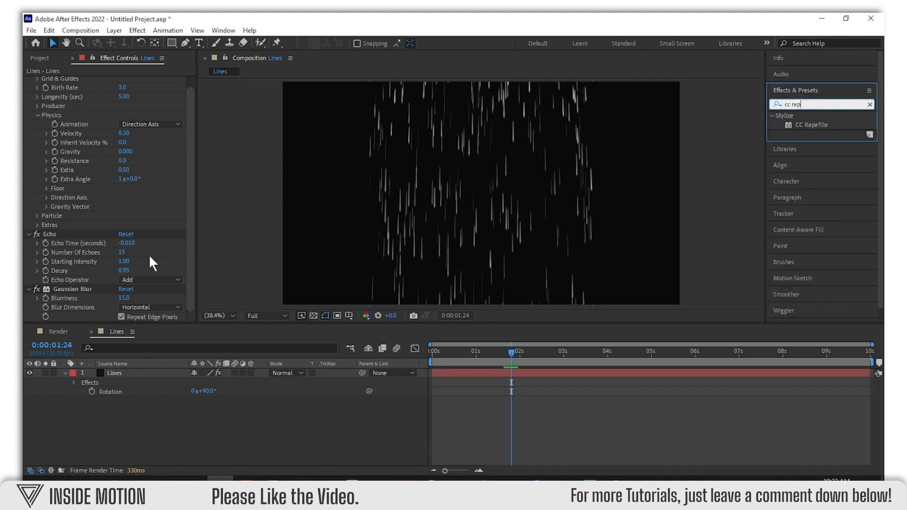
left_click_drag(808, 127, 81, 316)
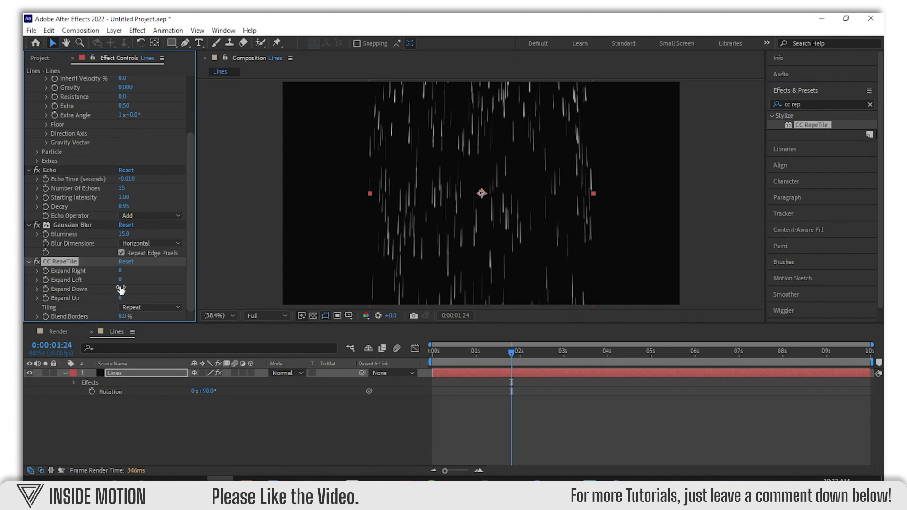
- Set both Expand Down and Expand Up of CC RepeTile to 500 and check the tiling at a later frame
left_click_drag(120, 289, 340, 282)
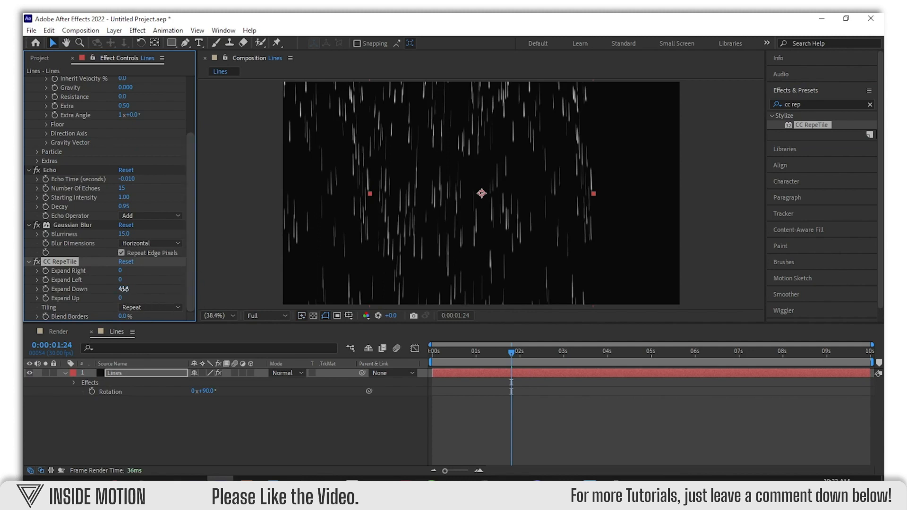
left_click(124, 288)
type("500")
key("Tab")
type("500")
key("Return")
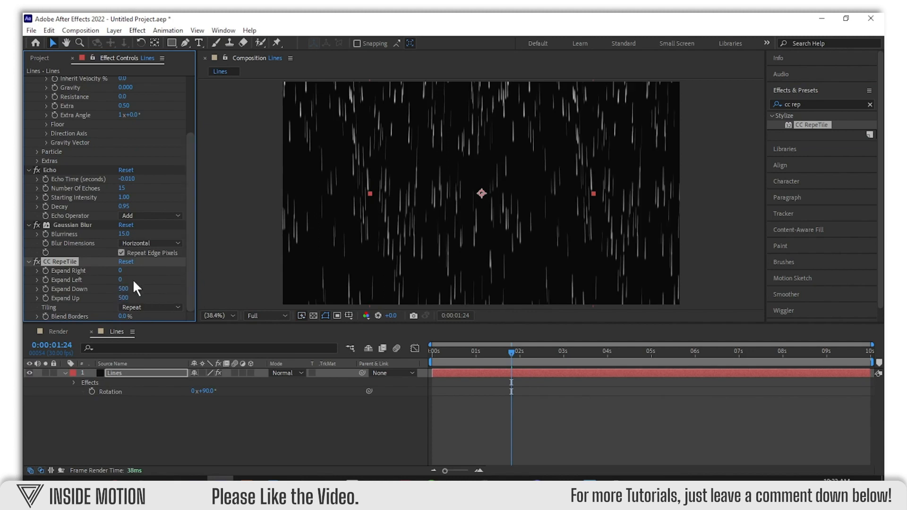
left_click(640, 351)
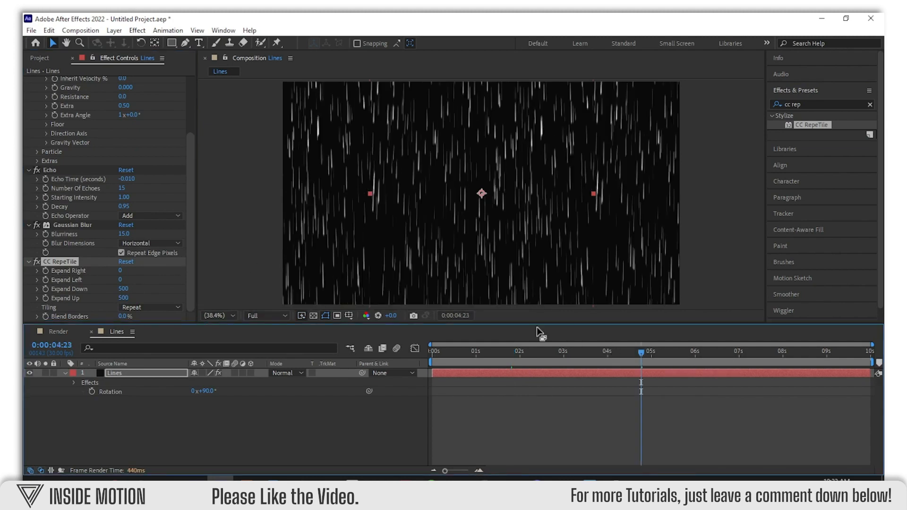
- Unlink the Lines layer's scale and set its first scale value to 500%, checking the stretched streaks at another frame
left_click(132, 373)
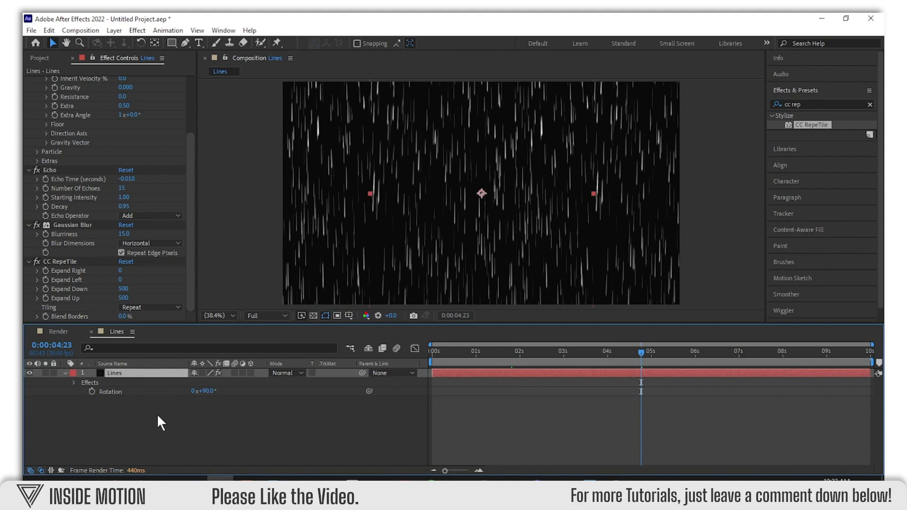
key("ctrl+Left")
key("s")
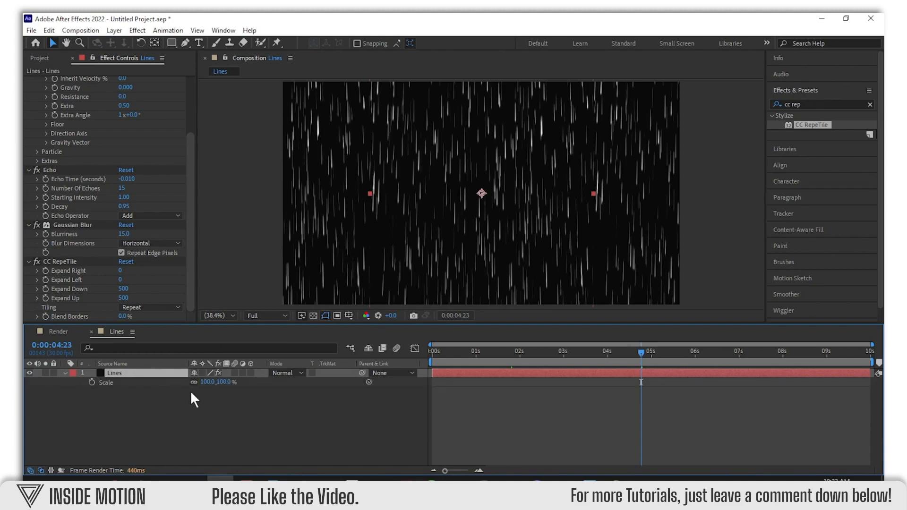
left_click(190, 391)
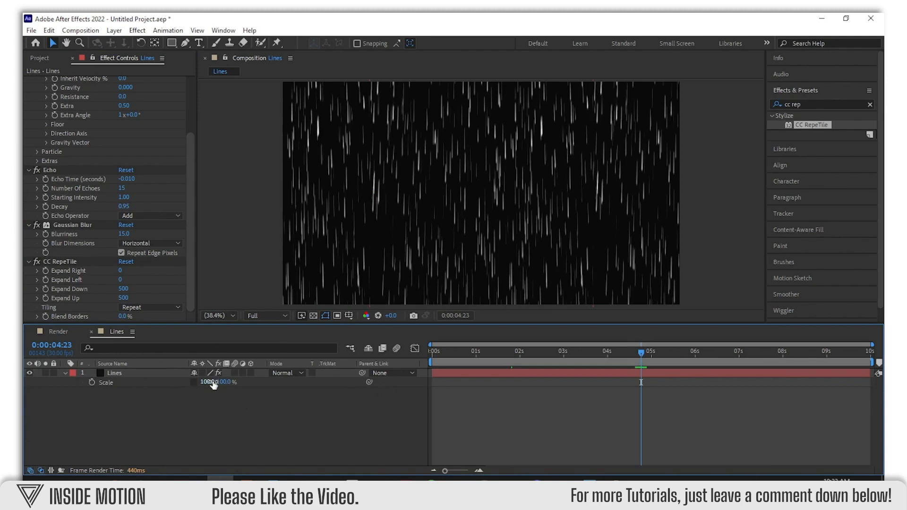
left_click_drag(213, 382, 244, 382)
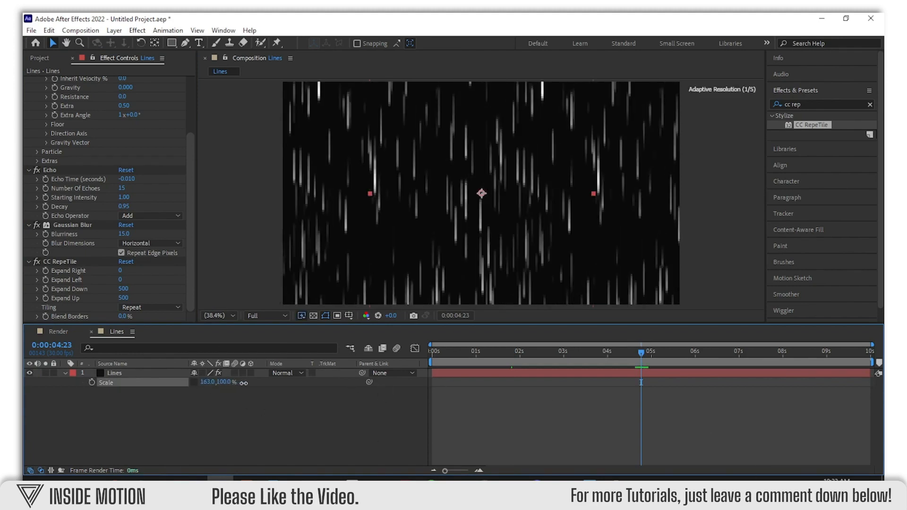
left_click(207, 382)
type("500")
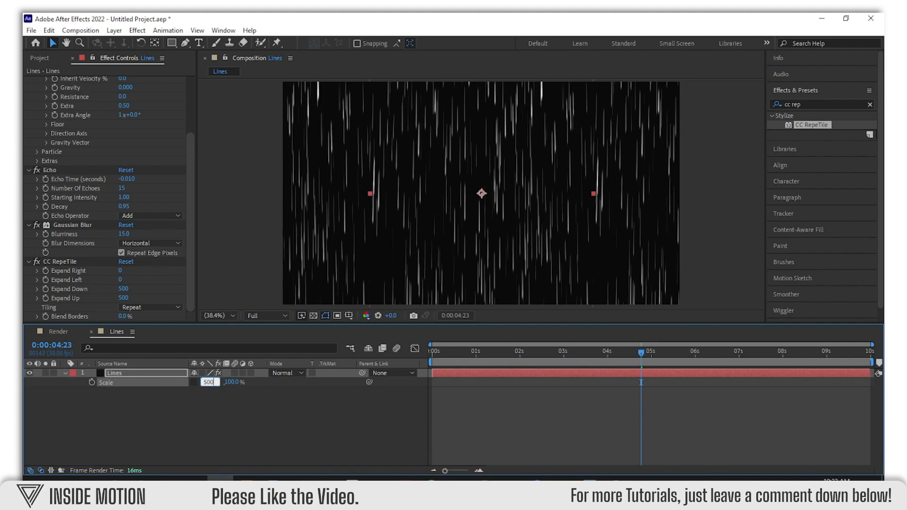
key("Return")
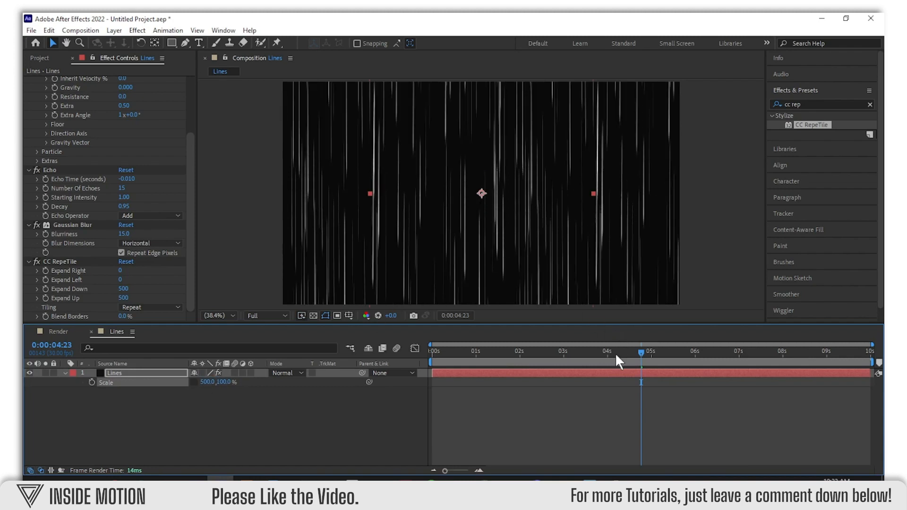
left_click_drag(616, 355, 584, 355)
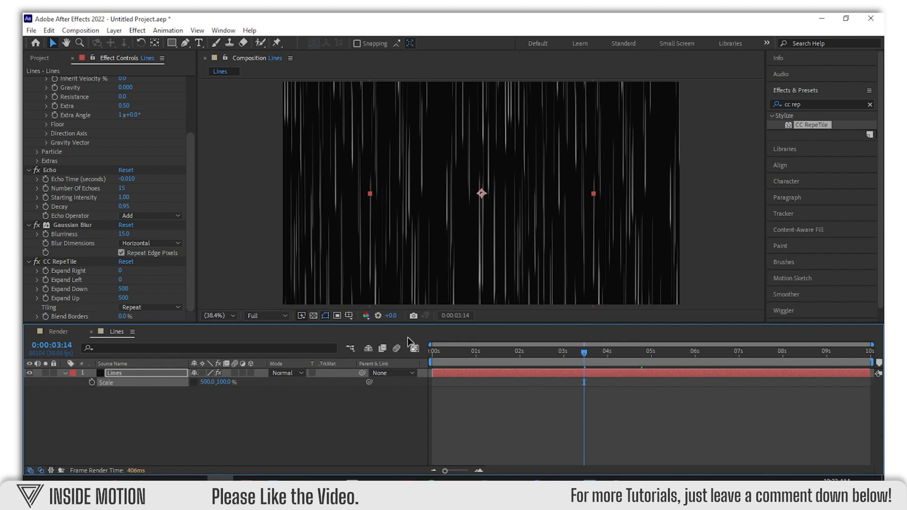
- Switch to the Render composition and create a 1920 × 1080 dark gray solid named BG
left_click(61, 330)
left_click(47, 56)
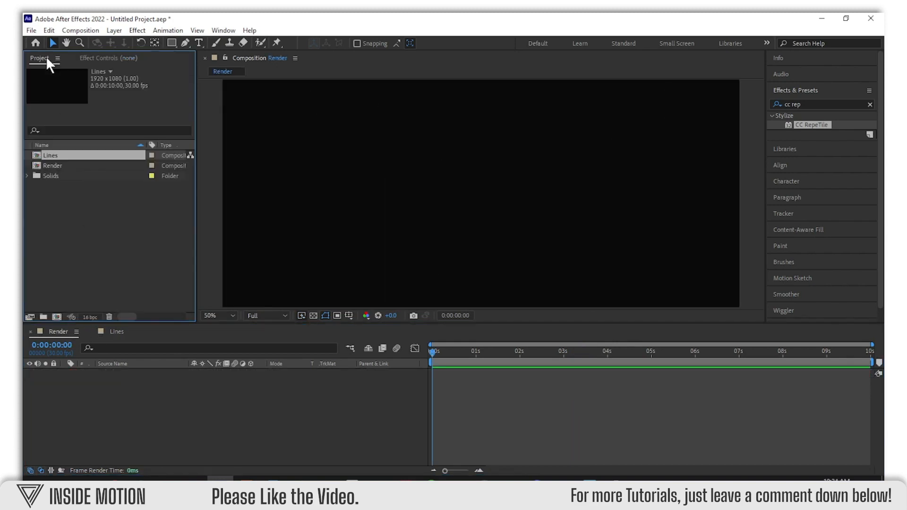
left_click(67, 204)
left_click(102, 434)
key("ctrl+y")
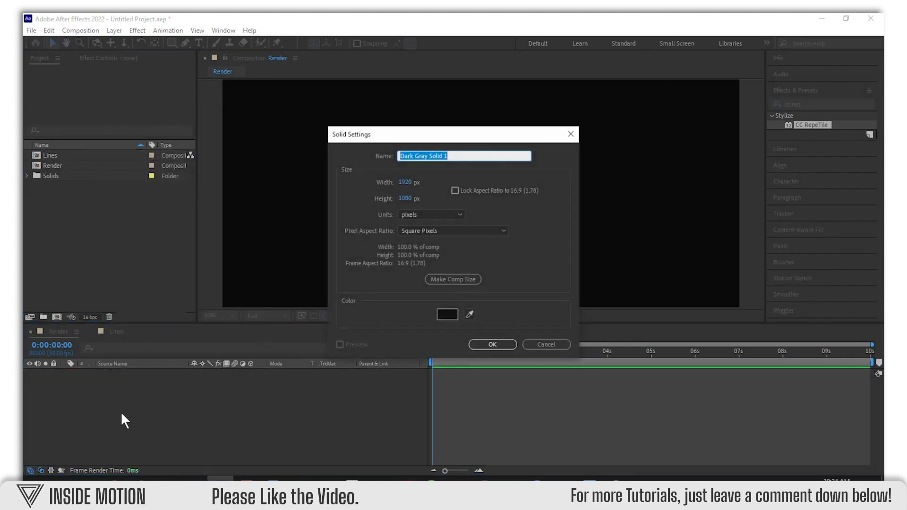
type("BG")
left_click(407, 326)
left_click(489, 345)
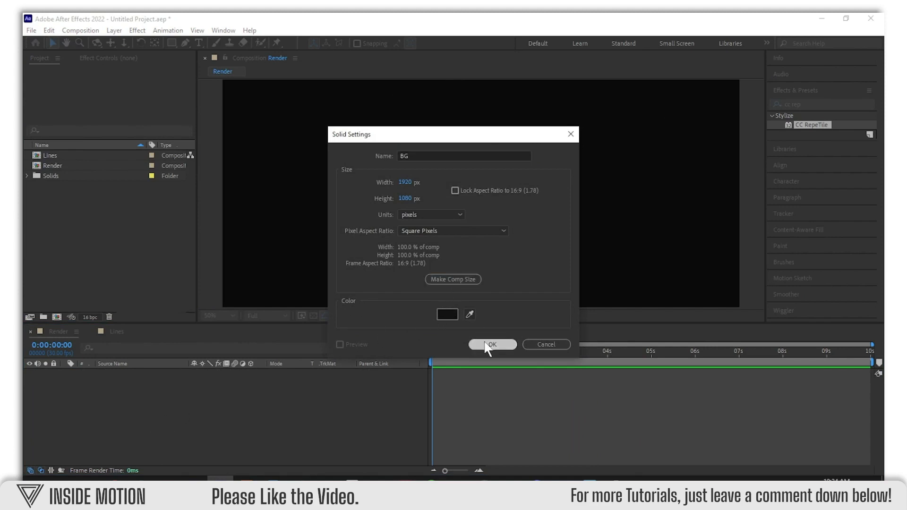
- Find the 4-Color Gradient effect and apply it to the BG layer
left_click(868, 104)
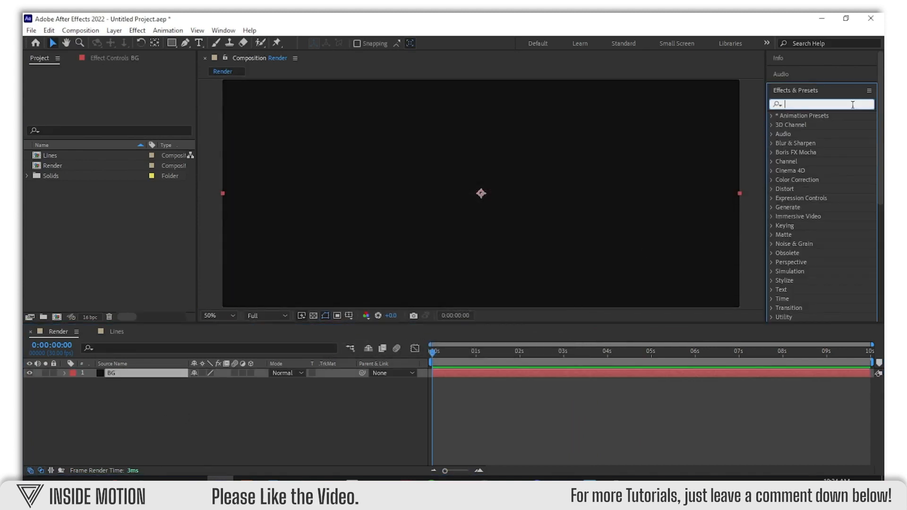
left_click(853, 104)
type("4-color")
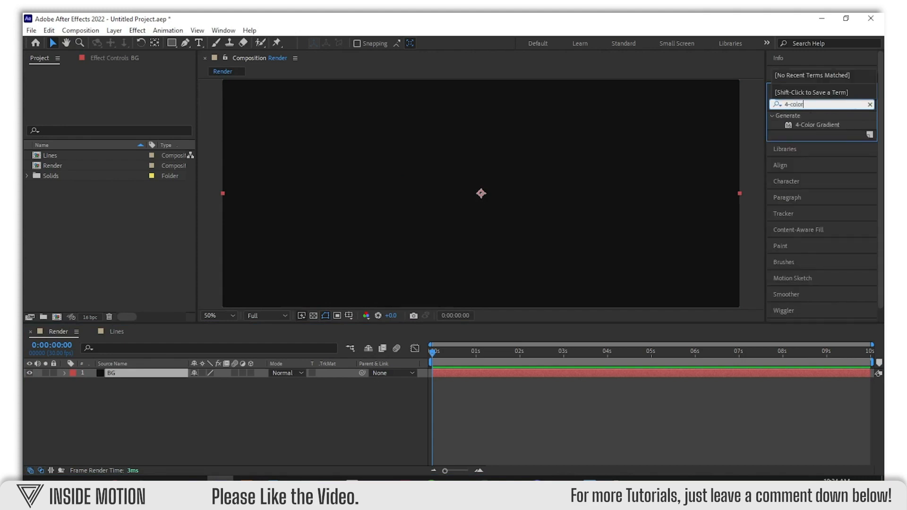
left_click_drag(826, 124, 492, 371)
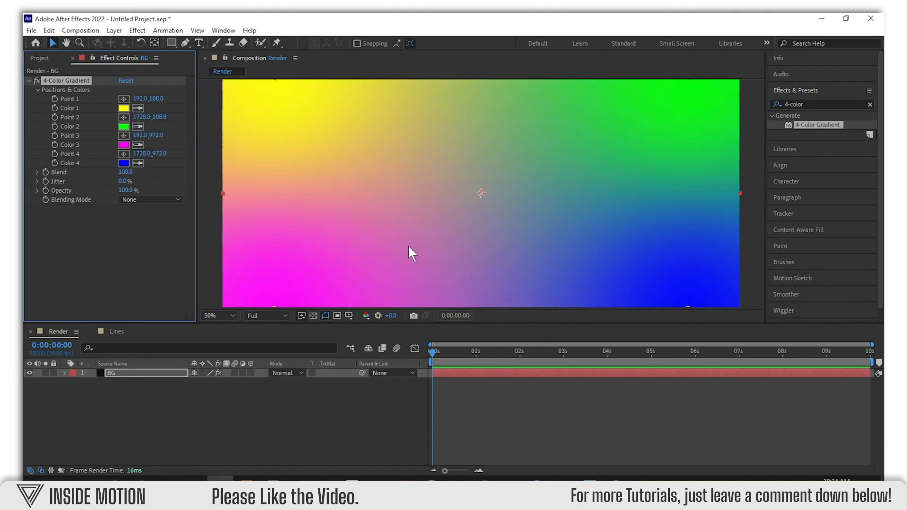
scroll(416, 222, "down", 2)
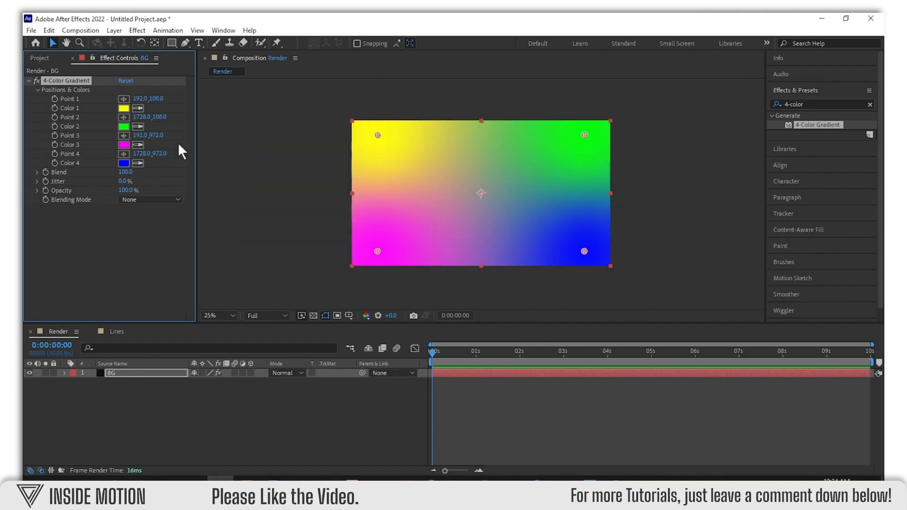
- Change the gradient's Color 1 to cyan and sample that same cyan for Color 4
left_click(124, 109)
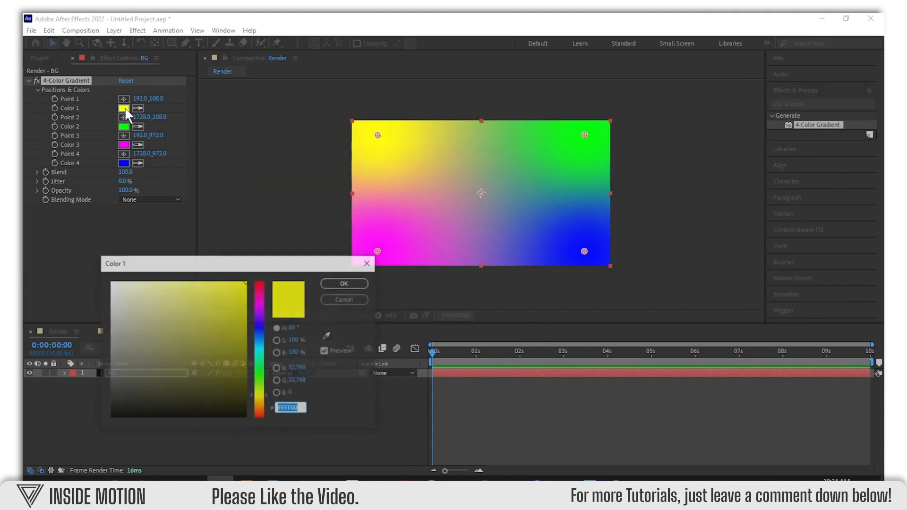
left_click_drag(261, 324, 261, 350)
left_click(344, 283)
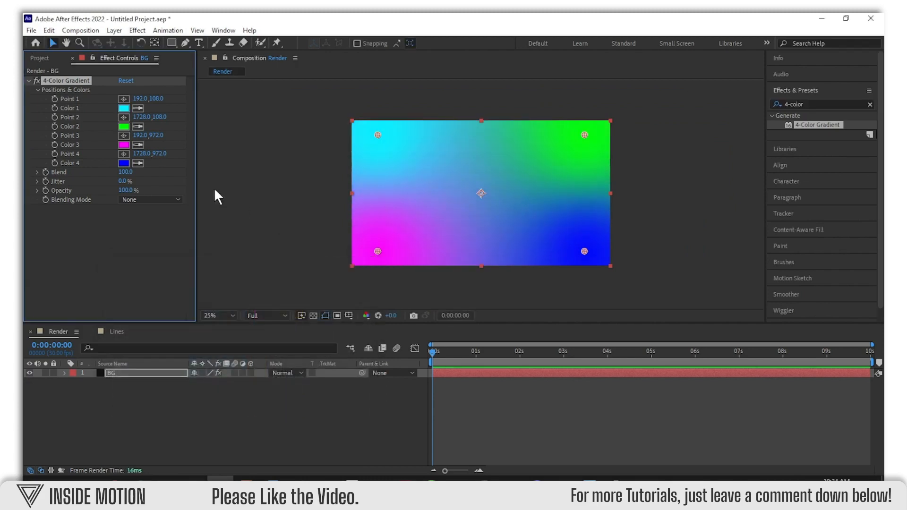
left_click(124, 108)
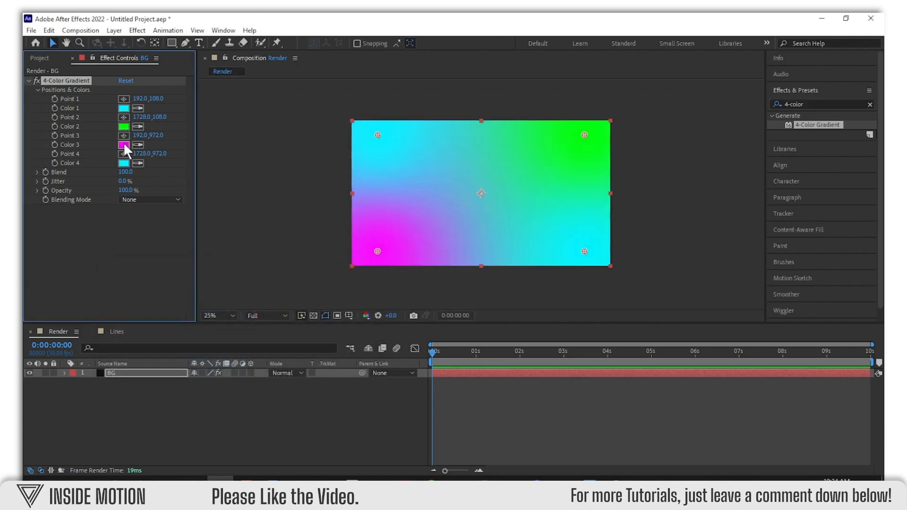
- Change the gradient's Color 3 to a slightly darkened medium blue and sample the same blue for Color 2
left_click(124, 145)
left_click_drag(261, 365, 263, 333)
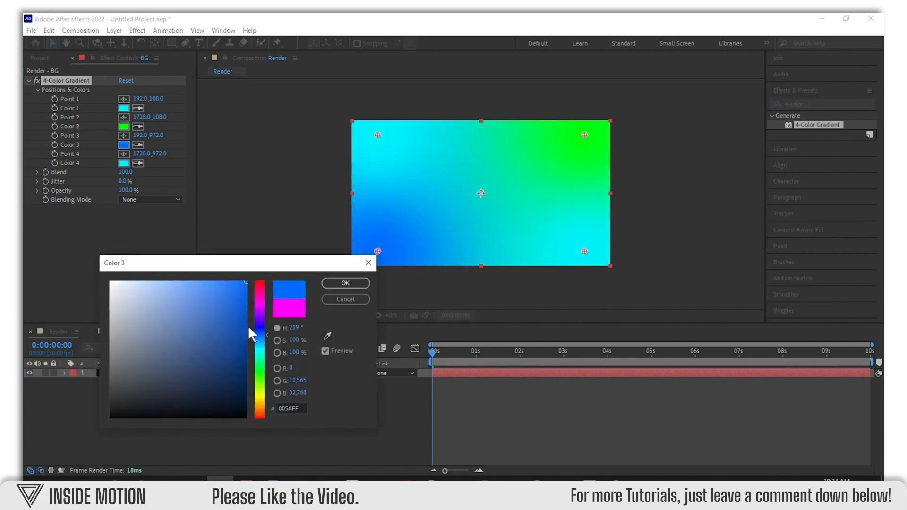
left_click(231, 315)
left_click(345, 283)
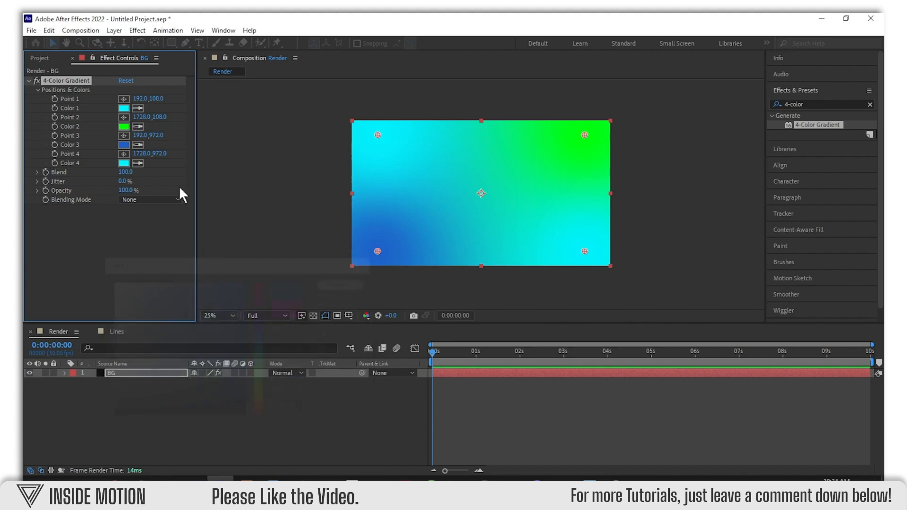
left_click(139, 126)
left_click(126, 143)
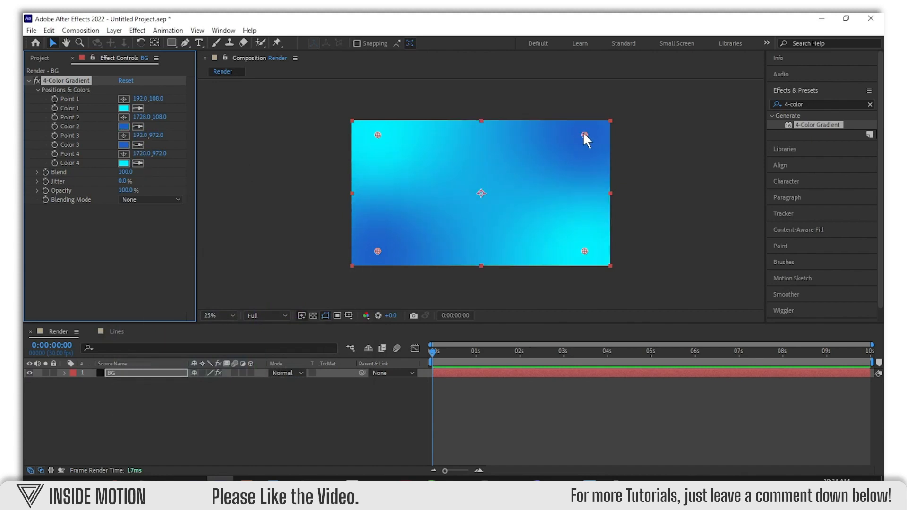
- Move the gradient's Point 2 inward to about 1480, 264 and set Jitter to 100%
left_click_drag(584, 134, 550, 156)
left_click_drag(124, 181, 324, 174)
left_click_drag(126, 186, 370, 164)
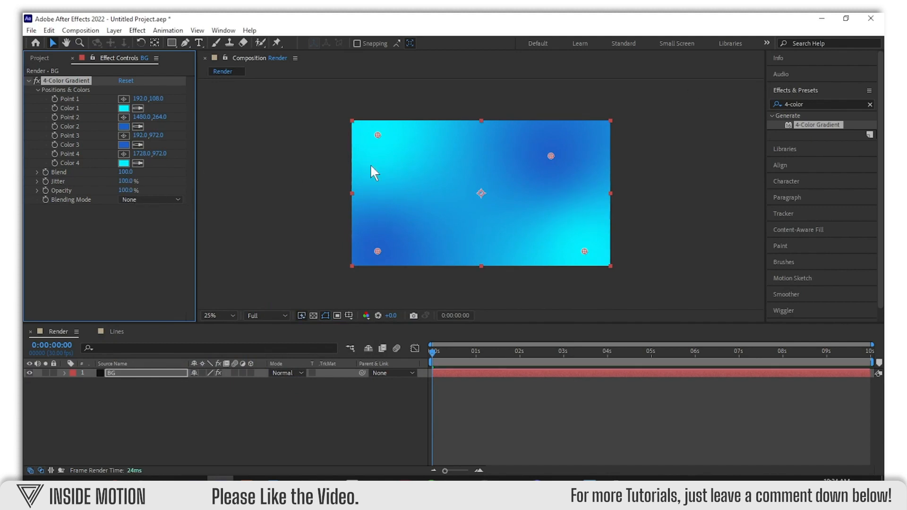
key("period")
key("period")
key("comma")
key("comma")
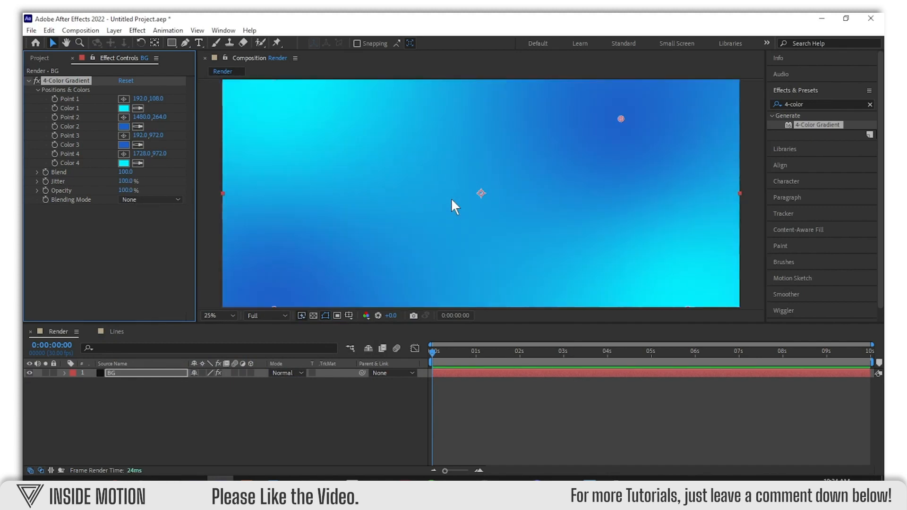
- Darken the 4-Color Gradient's Color 1 to a deep teal
left_click(125, 109)
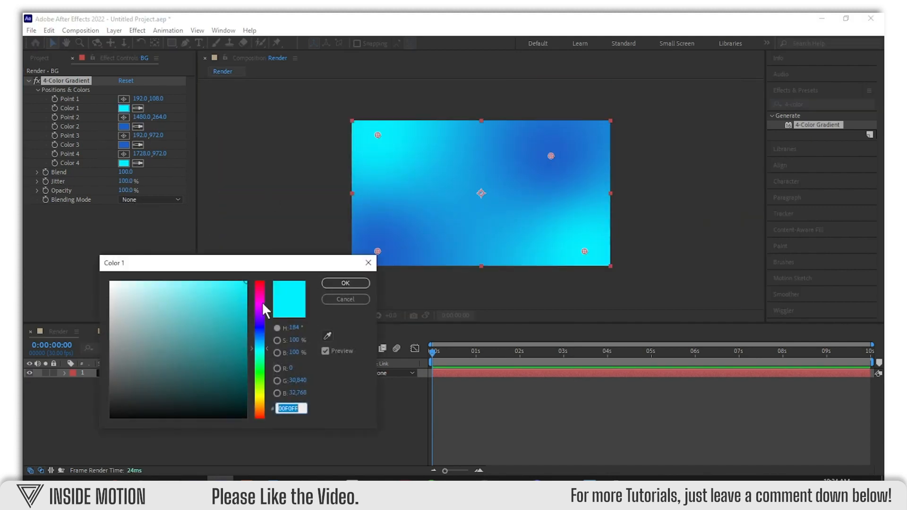
left_click(233, 319)
mouse_move(233, 319)
left_mouse_down()
mouse_move(222, 359)
mouse_move(239, 354)
left_mouse_up()
left_click(345, 283)
left_click(187, 219)
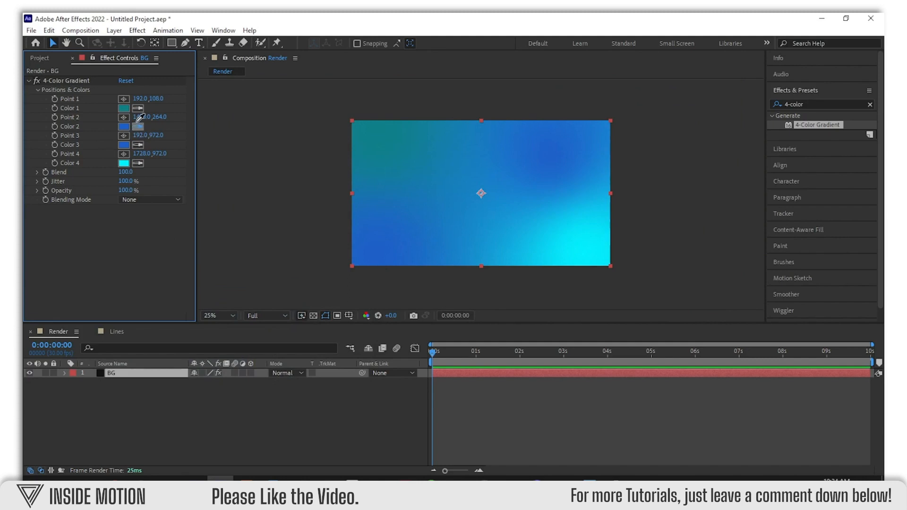
- Undo the teal sampled into Color 2 and sample Color 2's blue for Color 1 instead
left_click(124, 108)
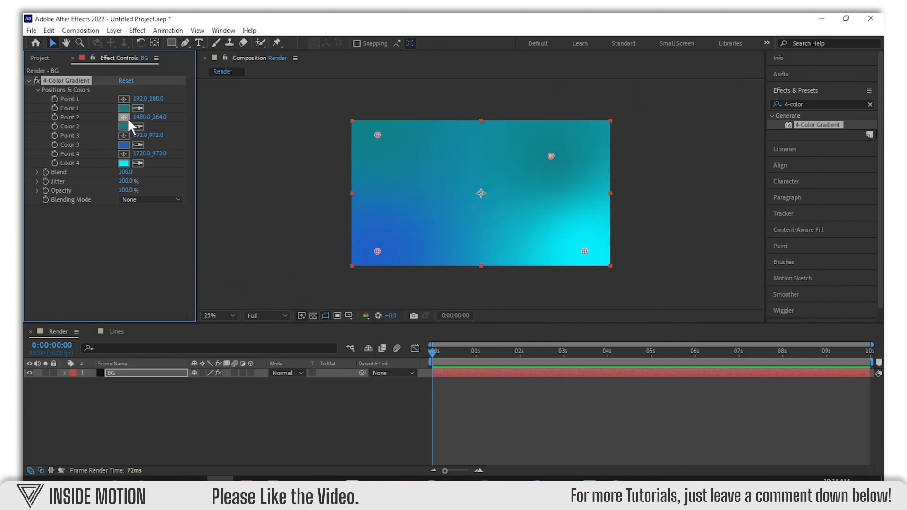
key("ctrl+z")
left_click(134, 108)
left_click(124, 125)
- Set the gradient's Color 1 to a strong red
left_click(124, 108)
left_click_drag(259, 286, 259, 278)
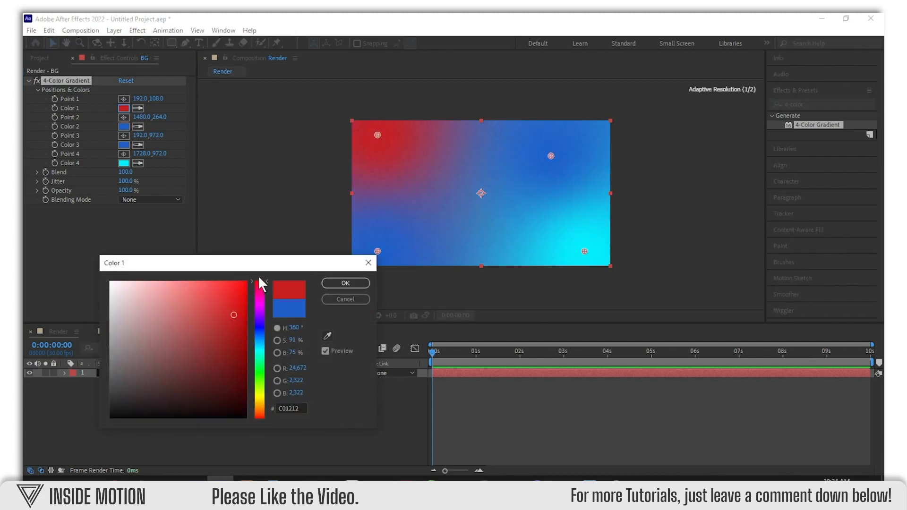
left_click(228, 305)
left_click(345, 282)
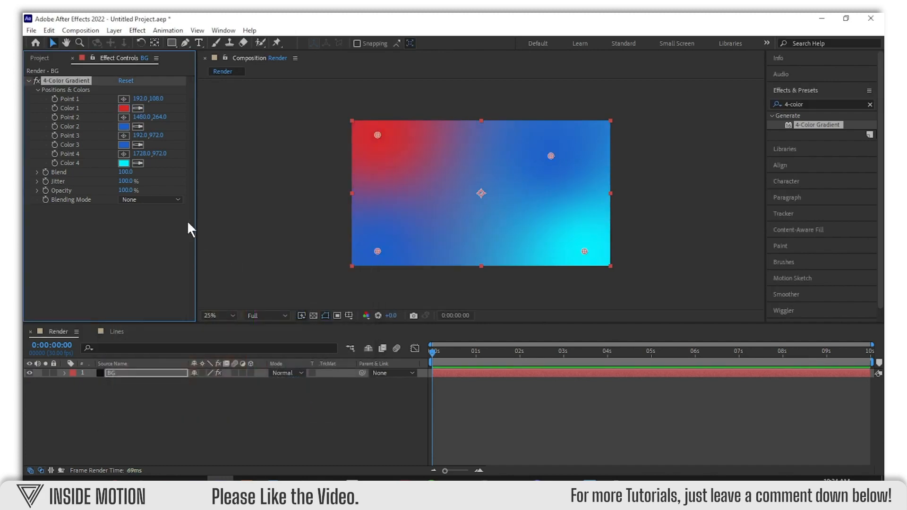
- Lighten the gradient's Color 2 to the blue 3976E7
left_click(123, 126)
left_click(214, 293)
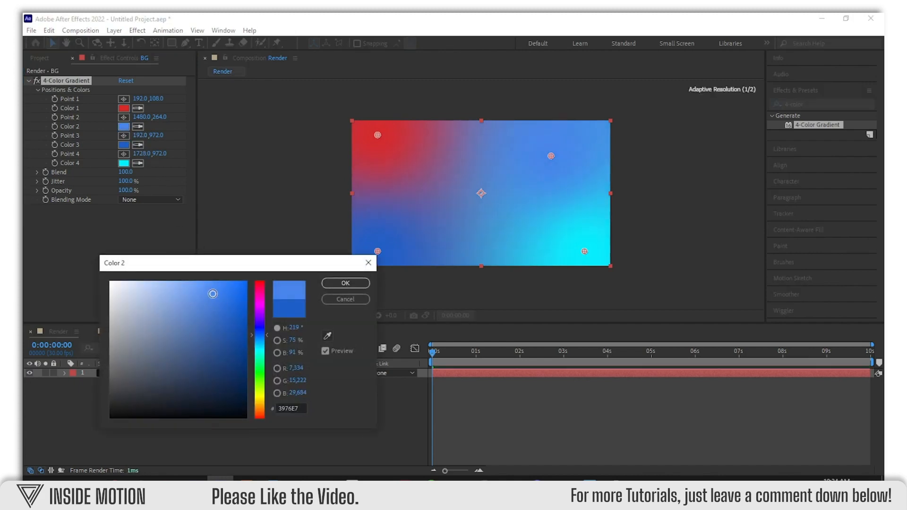
left_click(345, 283)
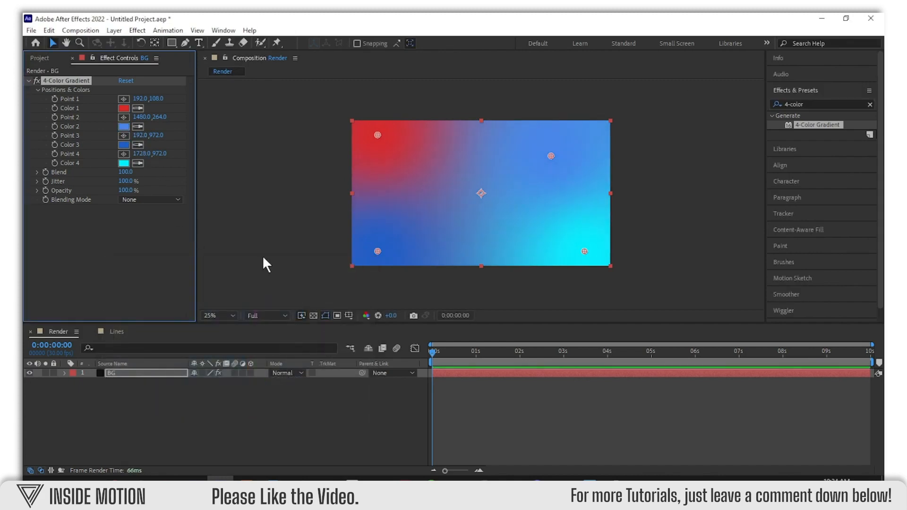
- Set the gradient's Color 3 to a magenta pink
left_click(125, 144)
left_click(257, 301)
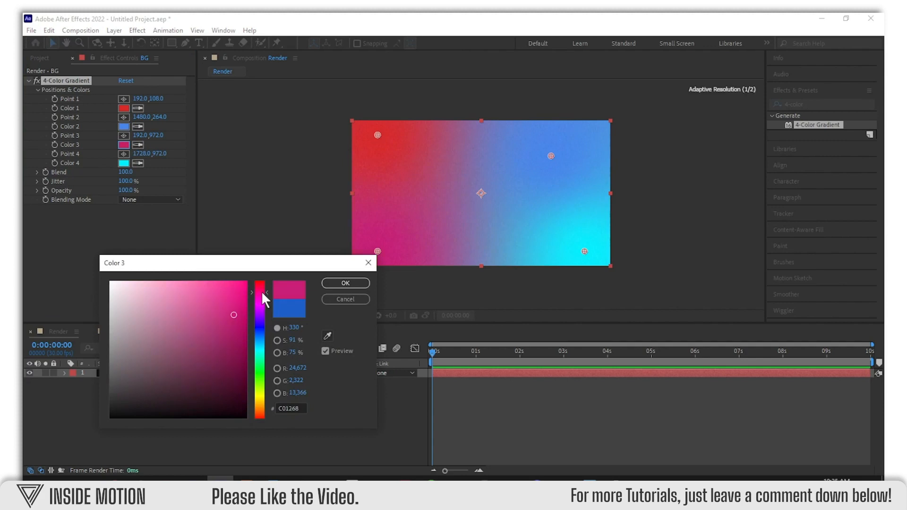
left_click_drag(259, 296, 258, 292)
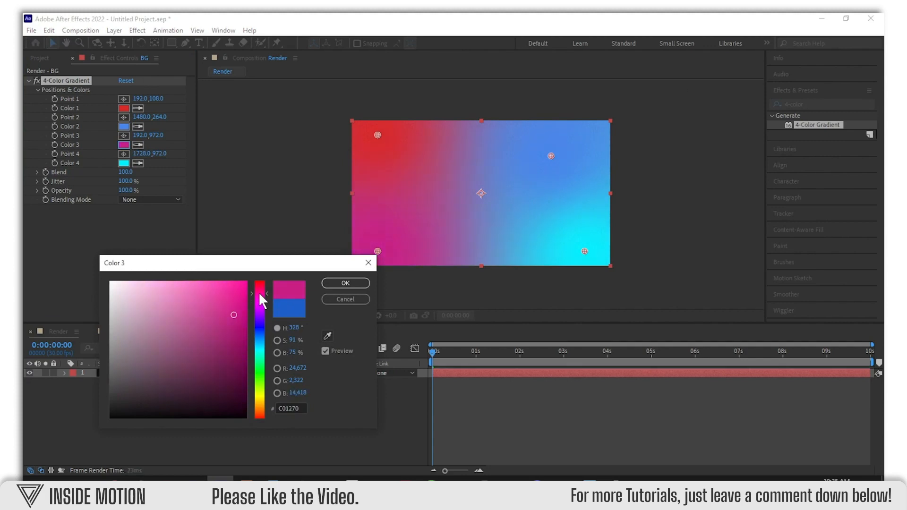
left_click(345, 283)
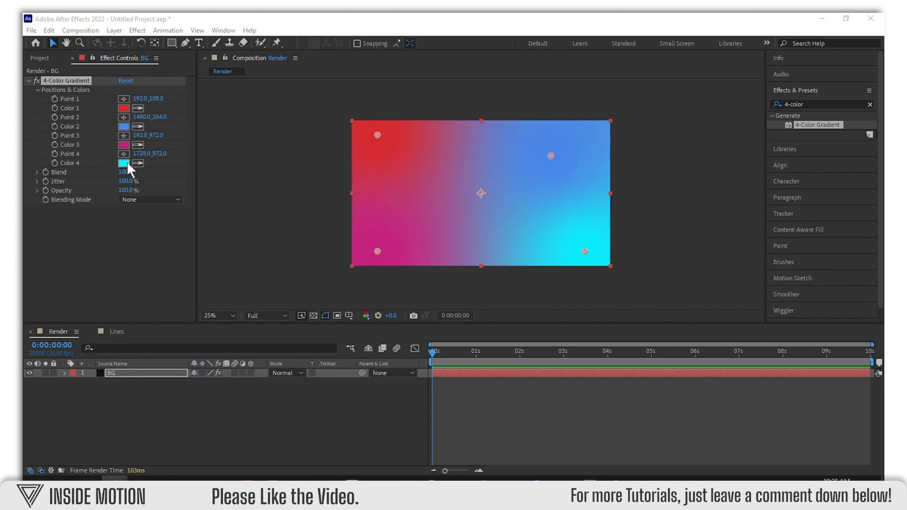
- Change the gradient's Color 4 to the light blue sampled from Color 2
left_click(124, 163)
mouse_move(246, 341)
left_mouse_down()
mouse_move(227, 371)
mouse_move(174, 386)
mouse_move(229, 367)
mouse_move(206, 396)
mouse_move(235, 309)
left_mouse_up()
left_click(327, 336)
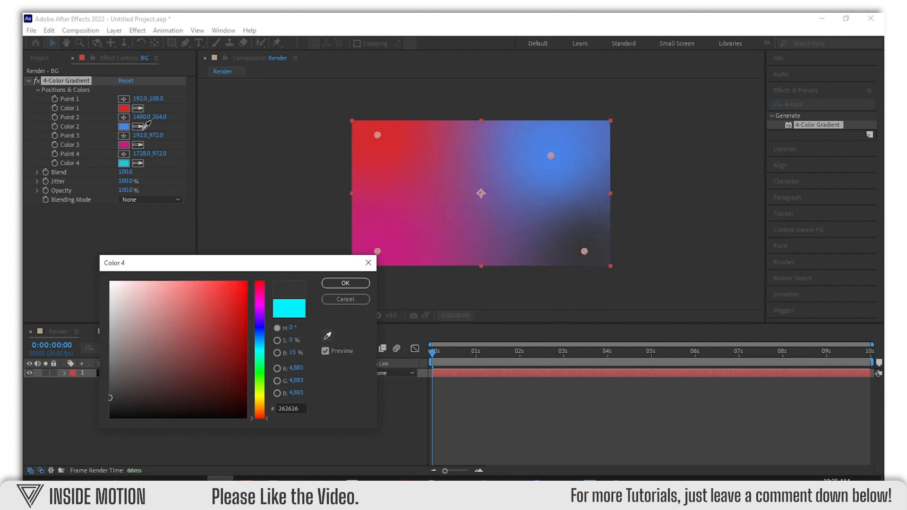
left_click(124, 126)
left_click(346, 283)
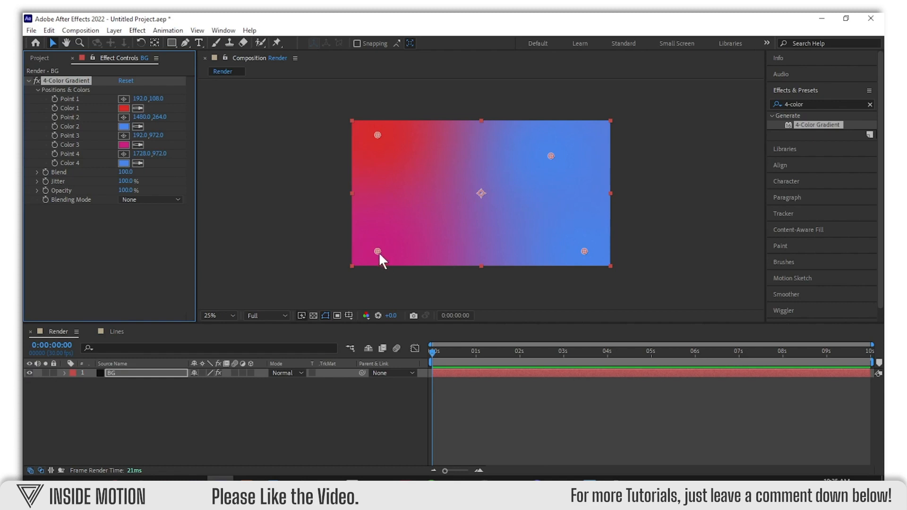
- Move the four gradient points far outside the frame, to about -656,-188, 2748,-200, -440,1324 and 2752,1340 for Points 1 to 4
left_click_drag(378, 251, 346, 273)
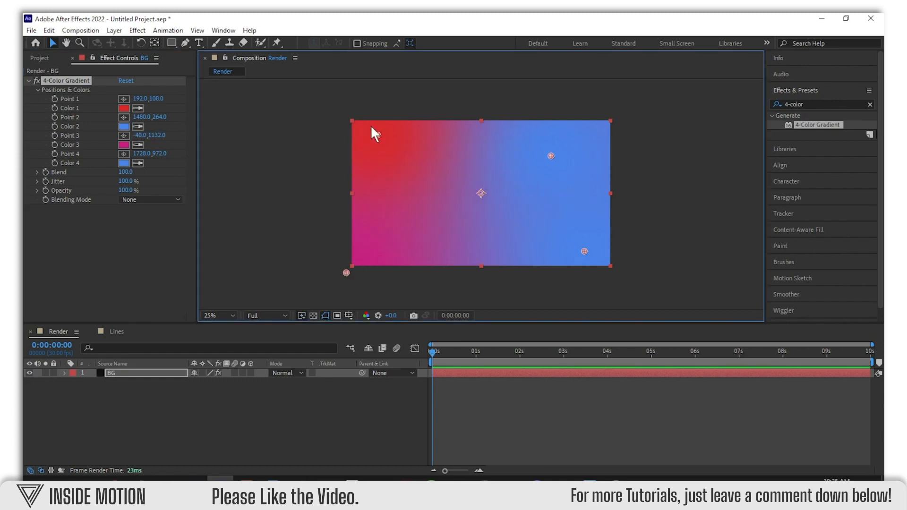
left_click_drag(371, 128, 316, 93)
left_click_drag(551, 155, 665, 111)
left_click_drag(584, 252, 722, 301)
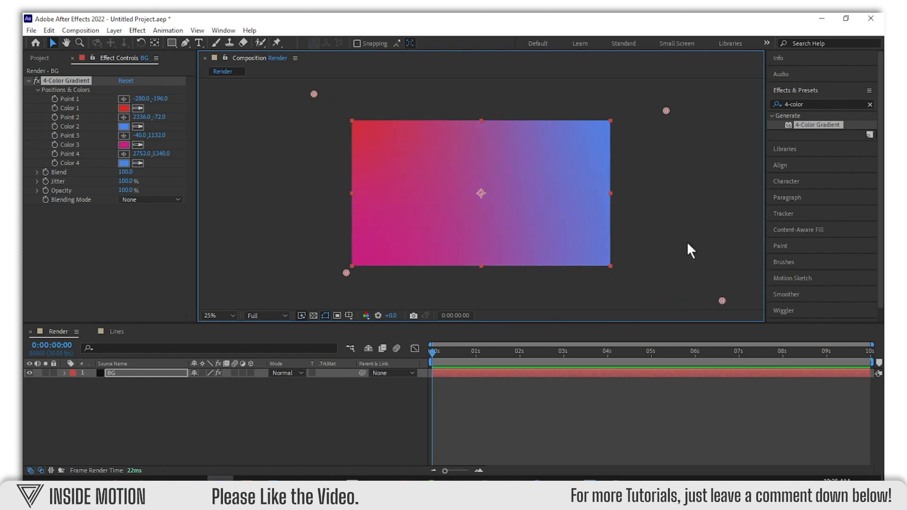
left_click_drag(666, 112, 728, 114)
left_click_drag(314, 94, 263, 95)
left_click_drag(346, 272, 293, 299)
left_click_drag(731, 113, 723, 95)
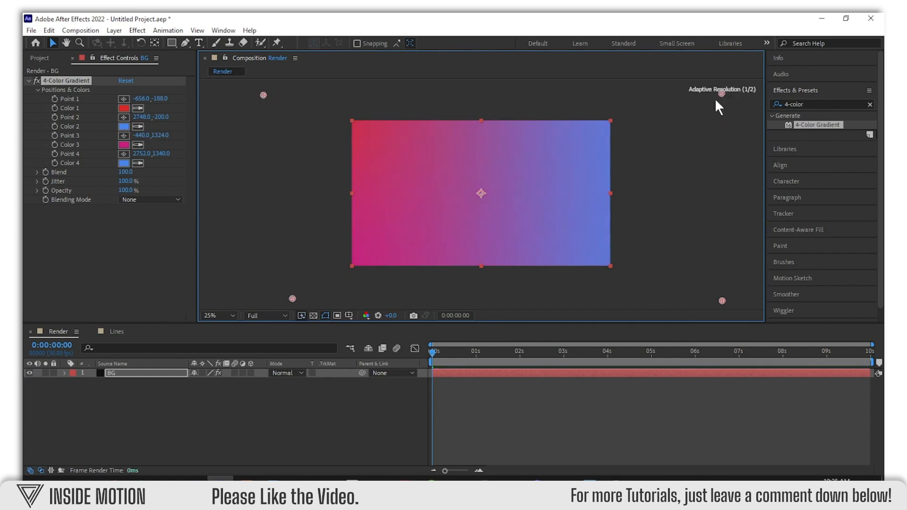
- Change the gradient's Color 2 to a dark navy blue
left_click(124, 127)
left_click_drag(257, 294, 259, 301)
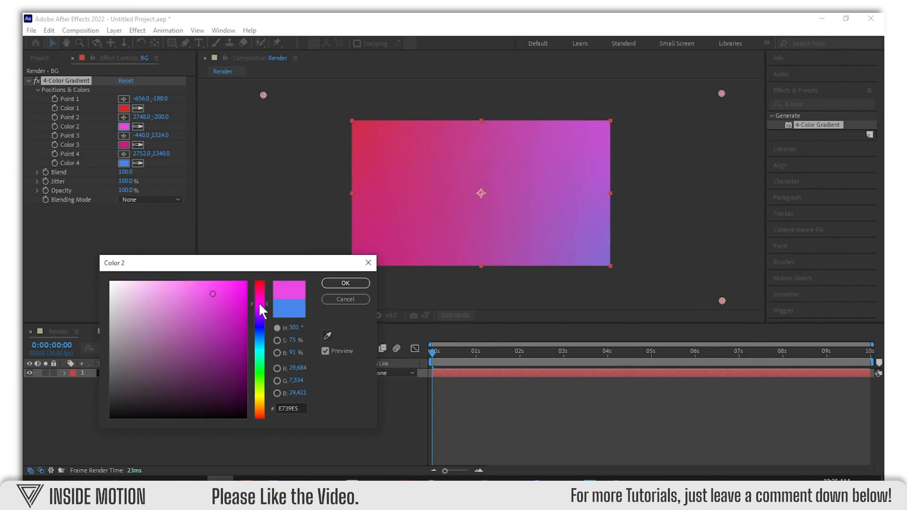
mouse_move(258, 322)
left_mouse_down()
mouse_move(259, 315)
mouse_move(260, 330)
mouse_move(221, 347)
left_mouse_up()
left_click(346, 283)
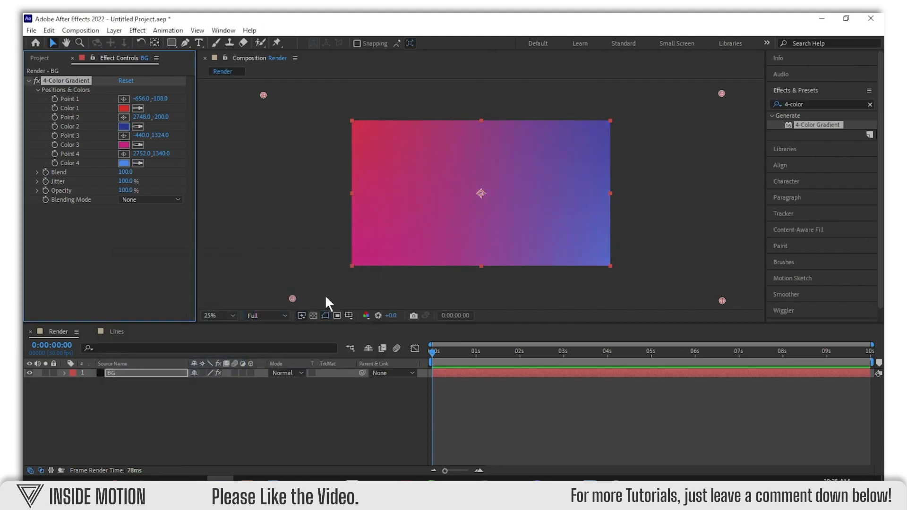
left_click(170, 236)
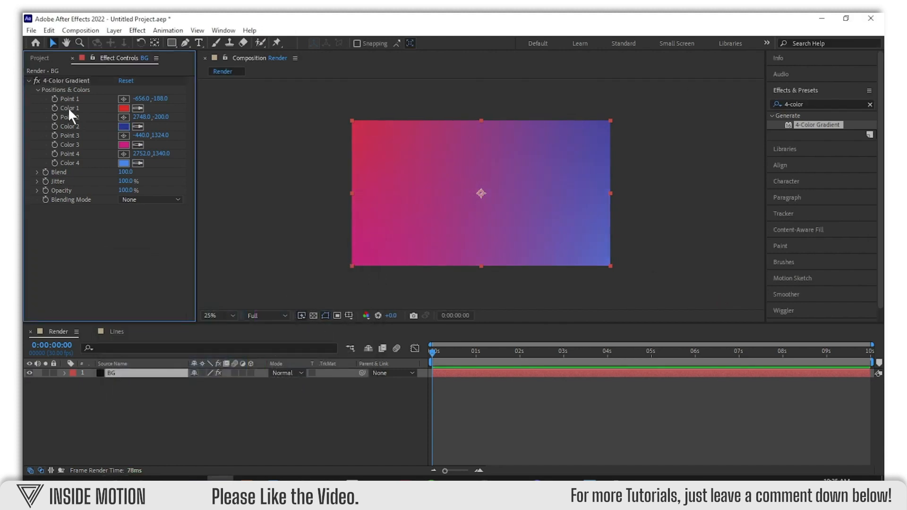
- Add the Lines composition above BG in the Render composition and show the frame at 0:00:04:08
left_click(29, 81)
left_click(41, 58)
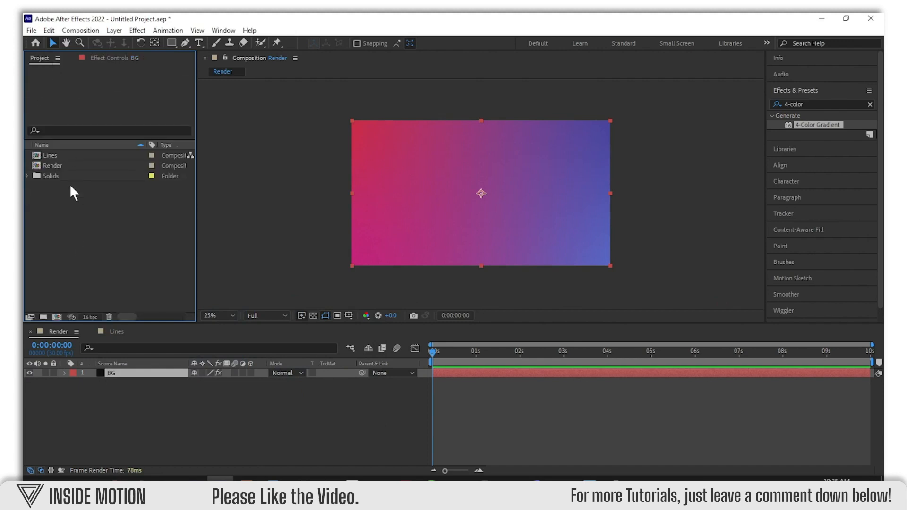
left_click_drag(49, 155, 122, 378)
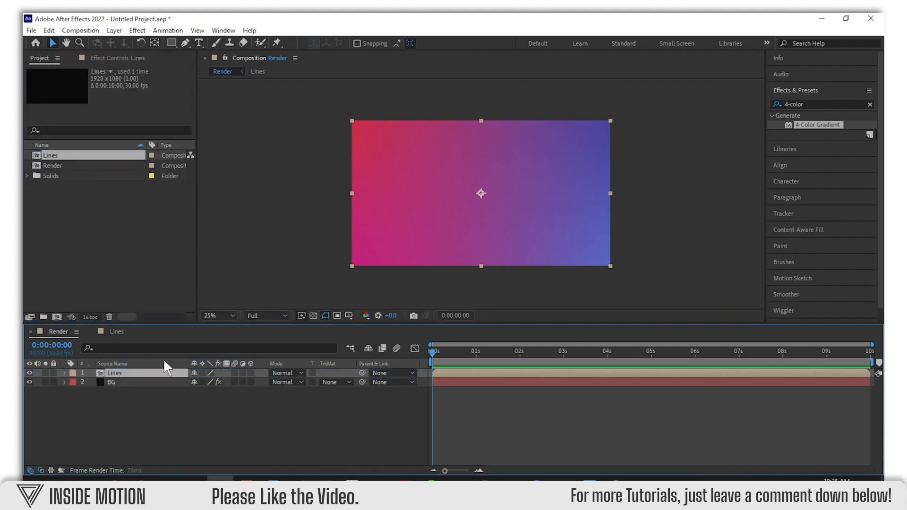
left_click(618, 353)
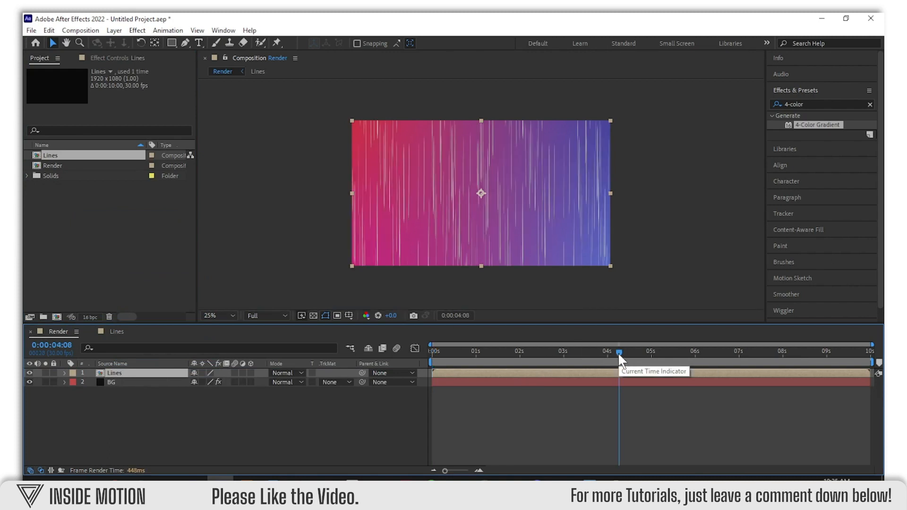
left_click(337, 453)
- Find the Bezier Warp effect and apply it to the Lines layer
left_click(870, 104)
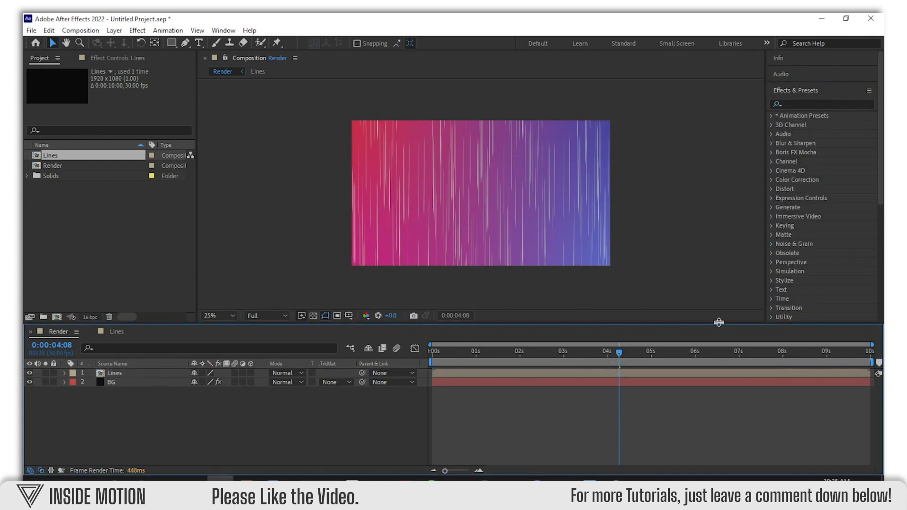
left_click(805, 103)
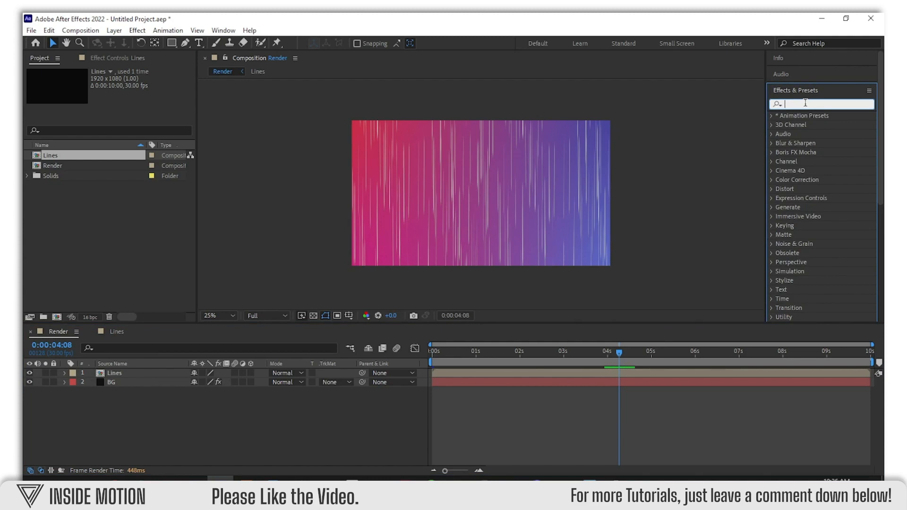
type("bezi")
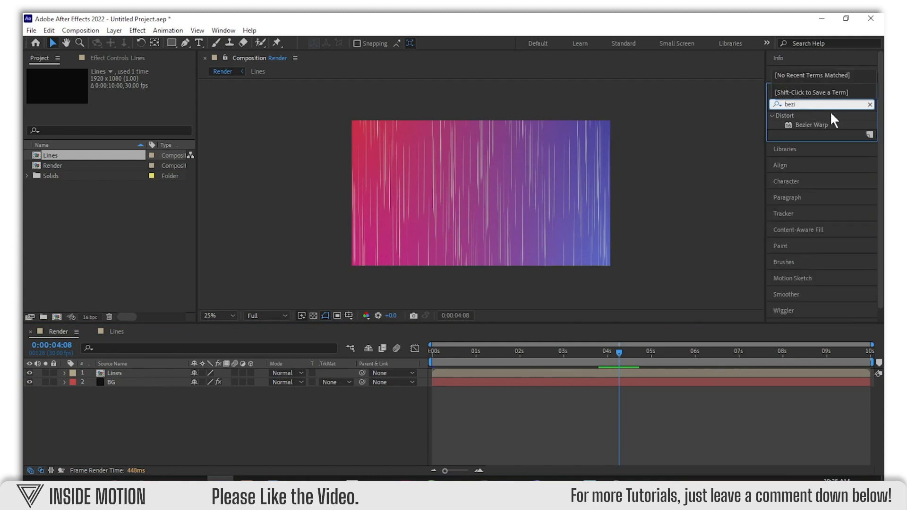
left_click_drag(816, 124, 148, 370)
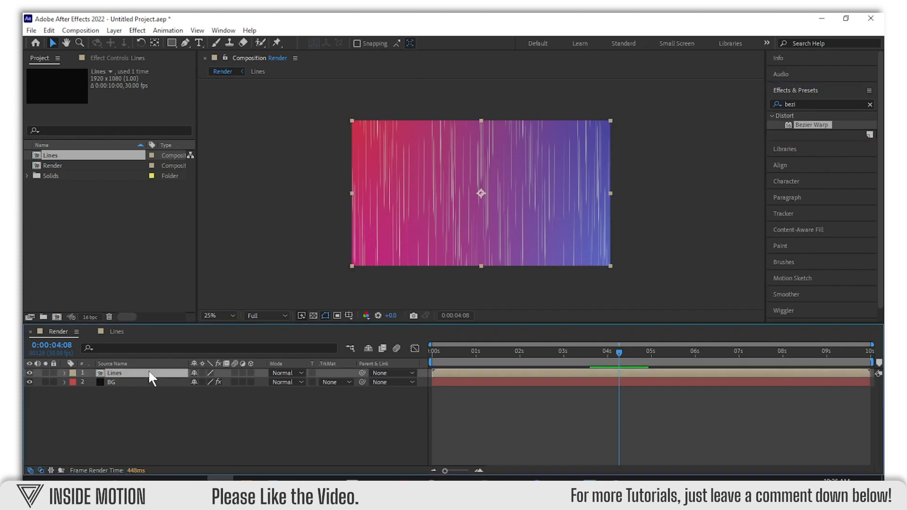
double_click(807, 124)
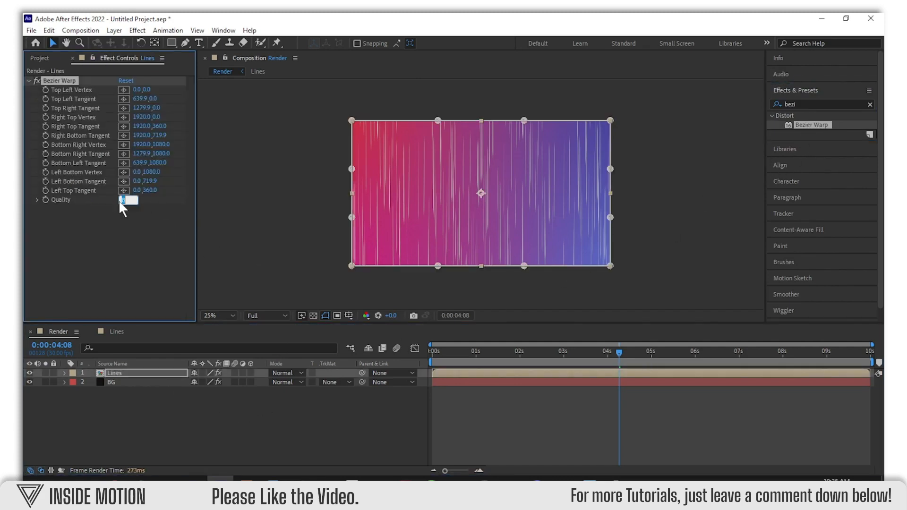
- Set Bezier Warp's Quality to 10 and pull its bottom corners outward to about -284,1080 on the left and 2292,1080 on the right
type("10")
key("Return")
left_click_drag(352, 266, 314, 265)
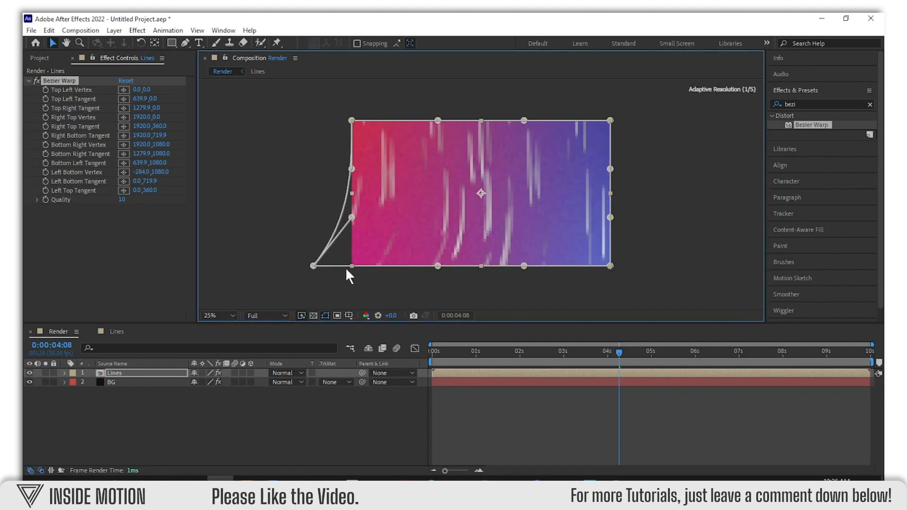
left_click_drag(610, 266, 660, 266)
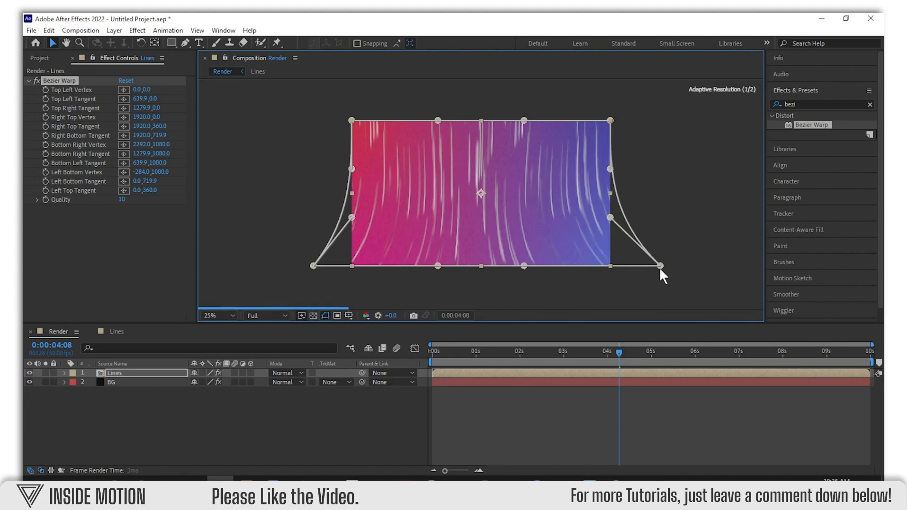
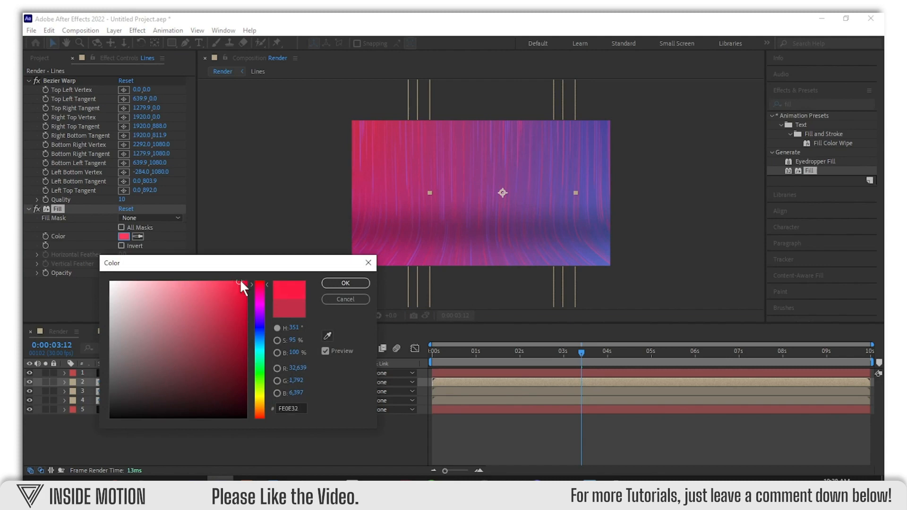
- Accept the bright red FE0E32 as the Fill color of the uppermost Lines layer and deselect the layer
left_click(342, 283)
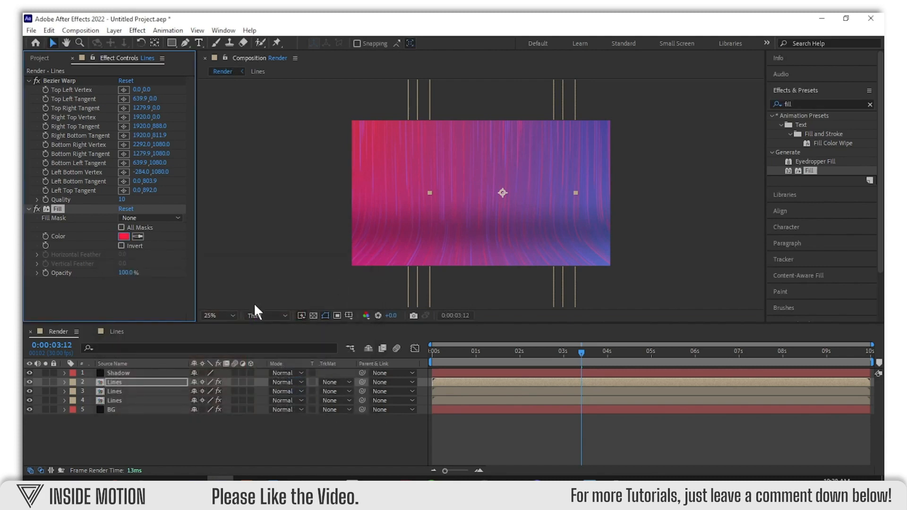
left_click(117, 427)
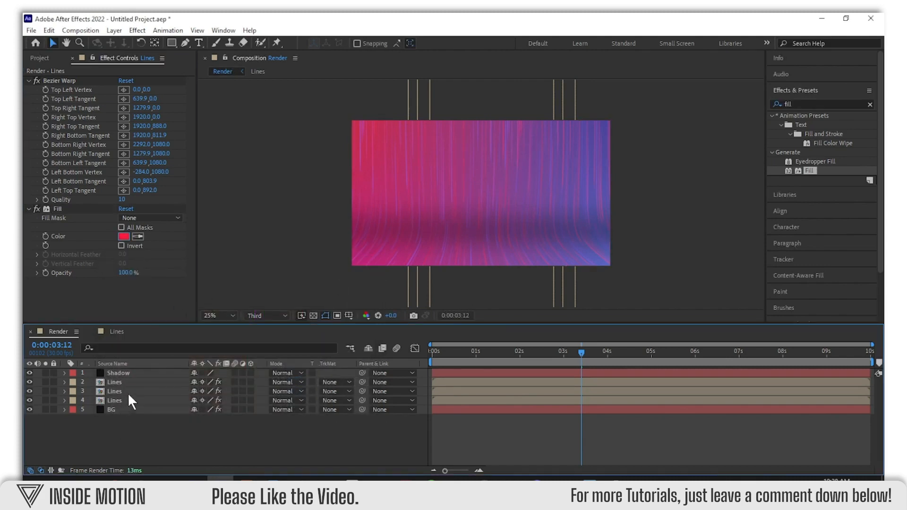
- Set the composition preview to Full resolution and fit the whole frame in the viewer
scroll(508, 220, "up", 2)
left_click(273, 317)
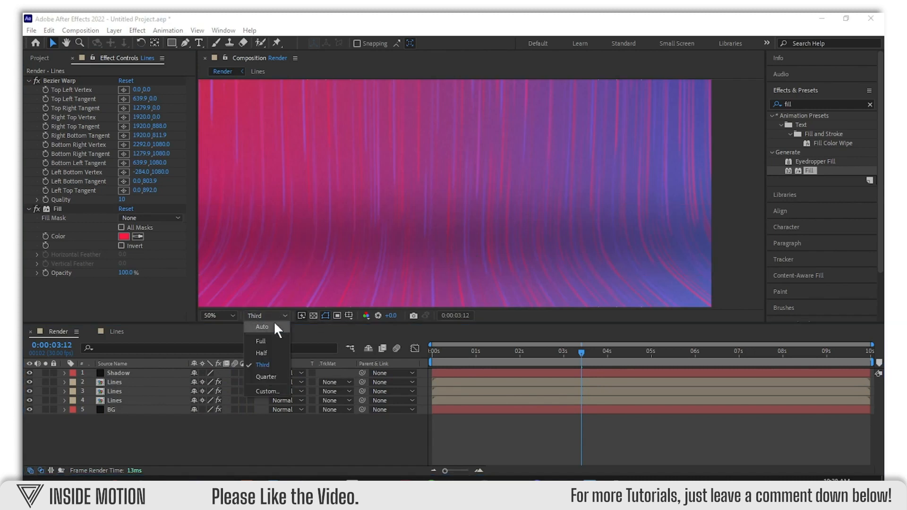
left_click(273, 340)
scroll(385, 264, "down", 2)
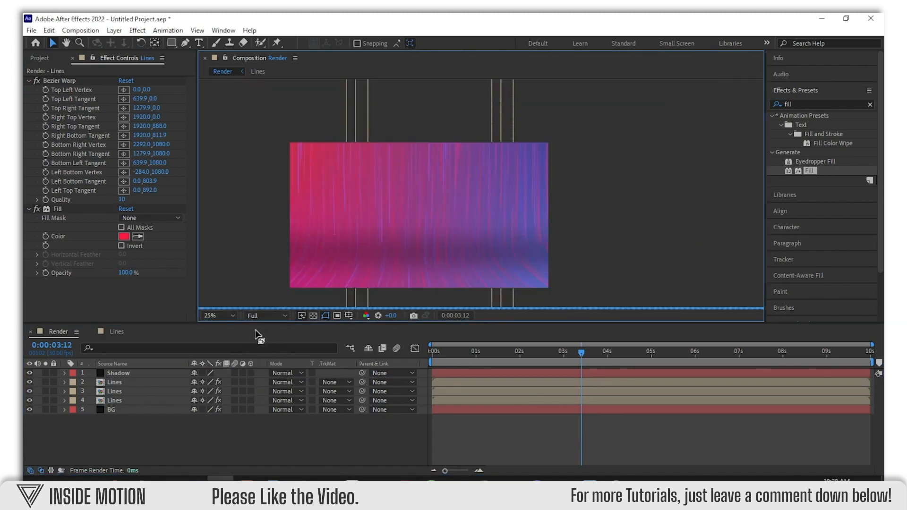
left_click(218, 315)
left_click(251, 134)
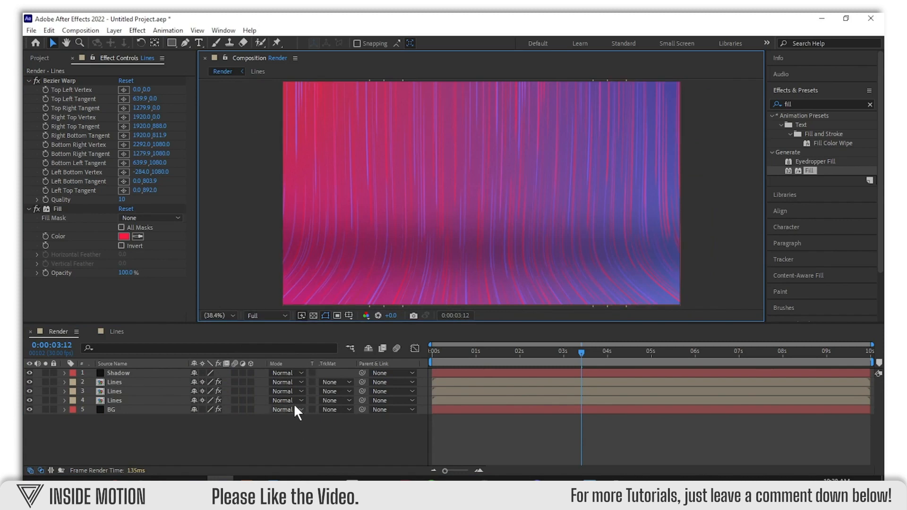
- Set the Fill color of the lowest Lines layer to bright pink FC2DAA
left_click(137, 382)
left_click(136, 392)
left_click(138, 382)
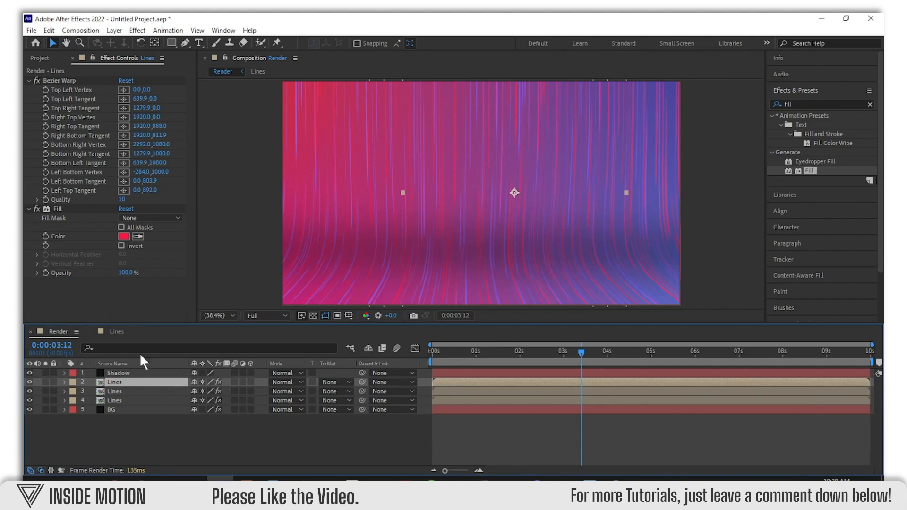
left_click(133, 403)
left_click(124, 236)
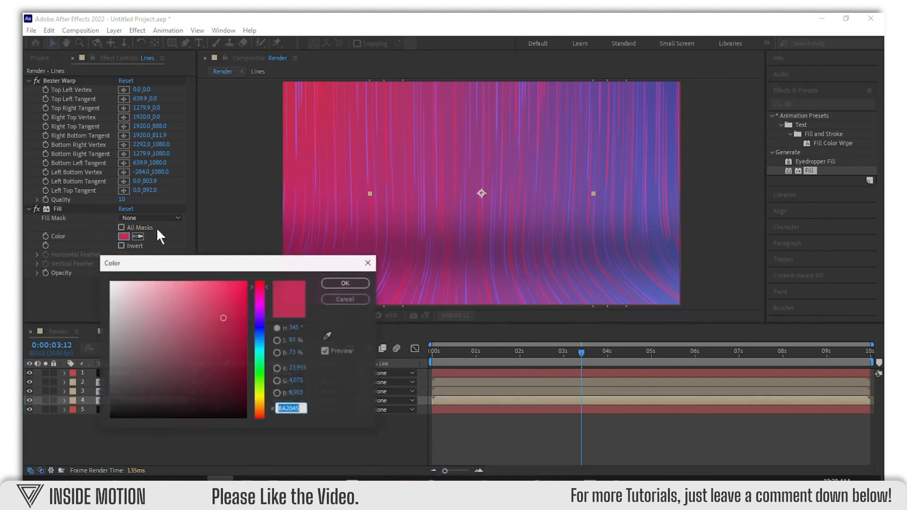
left_click(323, 334)
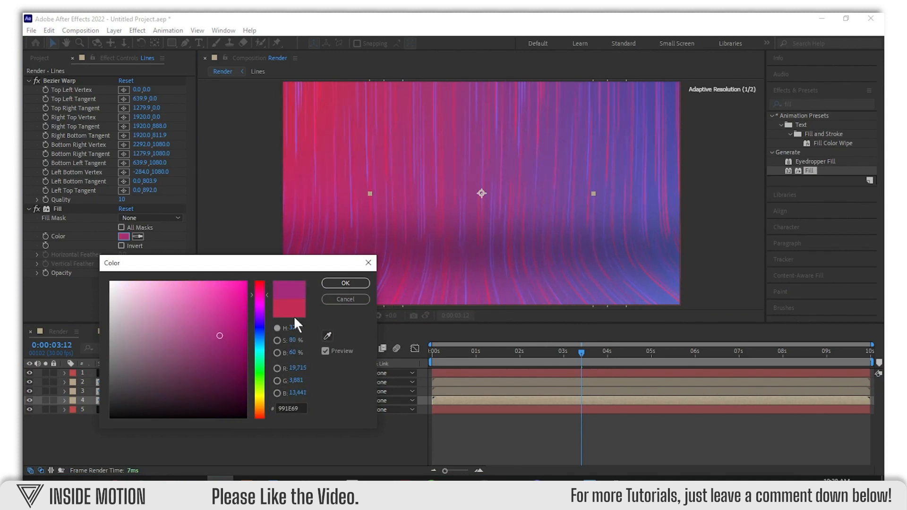
left_click_drag(220, 292, 222, 283)
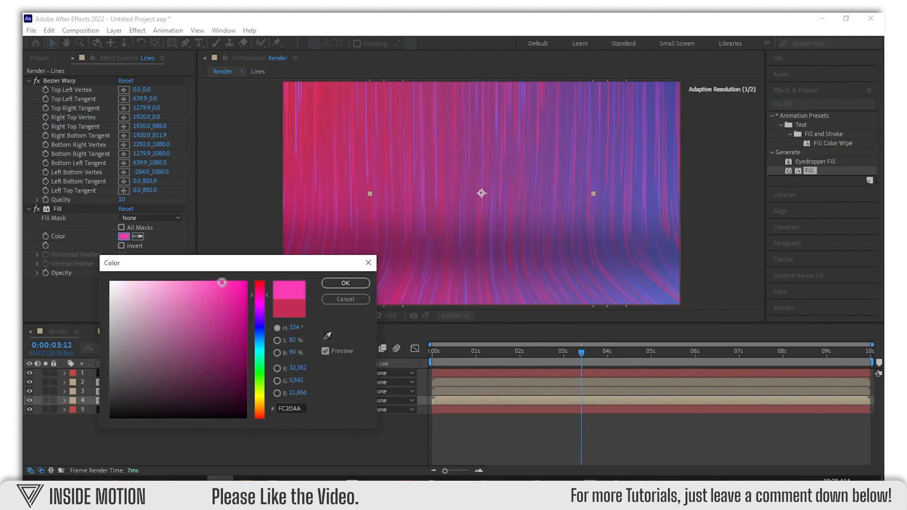
left_click(356, 282)
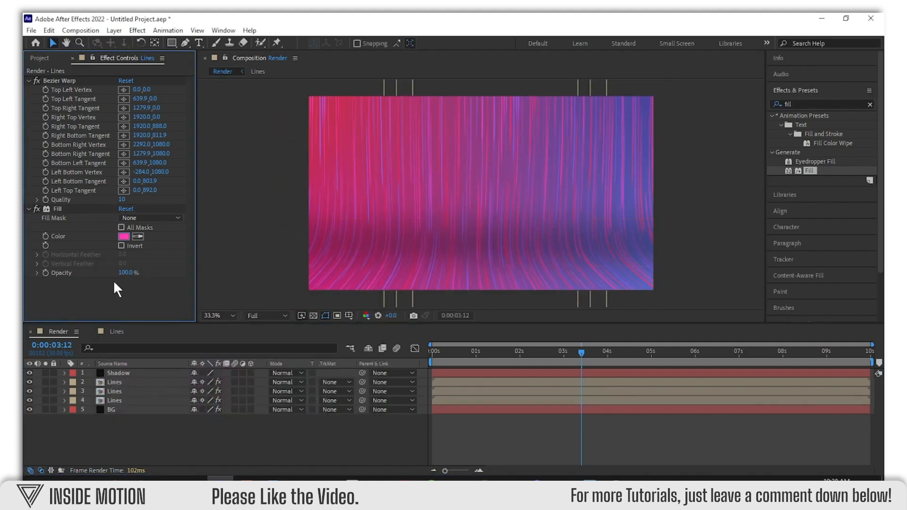
- Set the Fill color of the lowest Lines layer to a fully saturated bright blue and deselect the layer
left_click(123, 236)
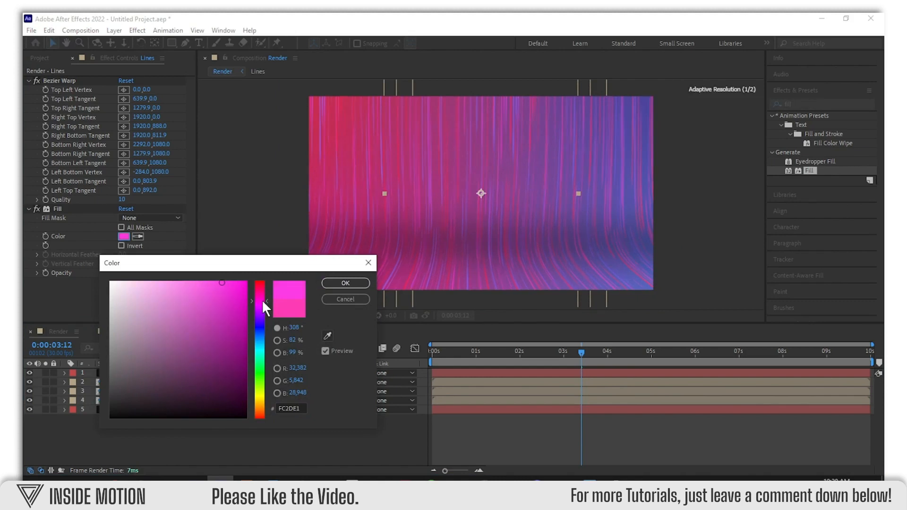
mouse_move(261, 299)
left_mouse_down()
mouse_move(262, 344)
mouse_move(247, 281)
left_mouse_up()
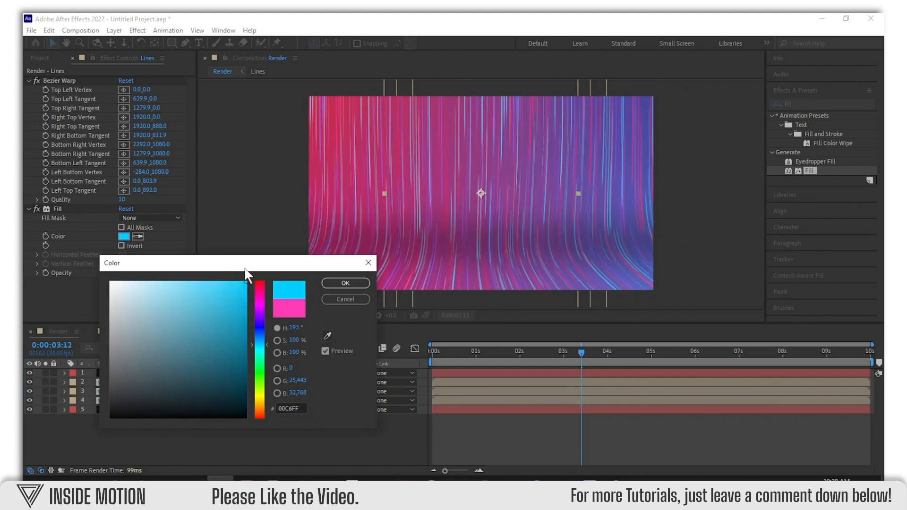
left_click(262, 340)
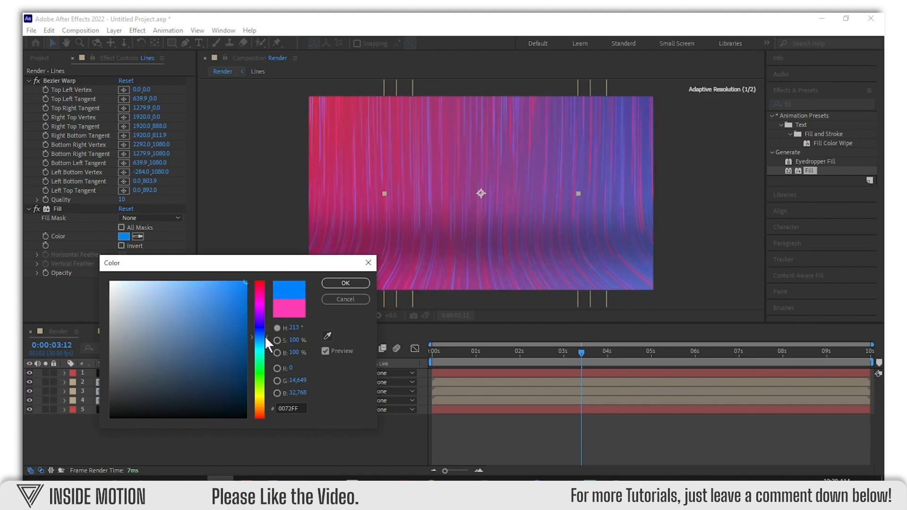
left_click(346, 284)
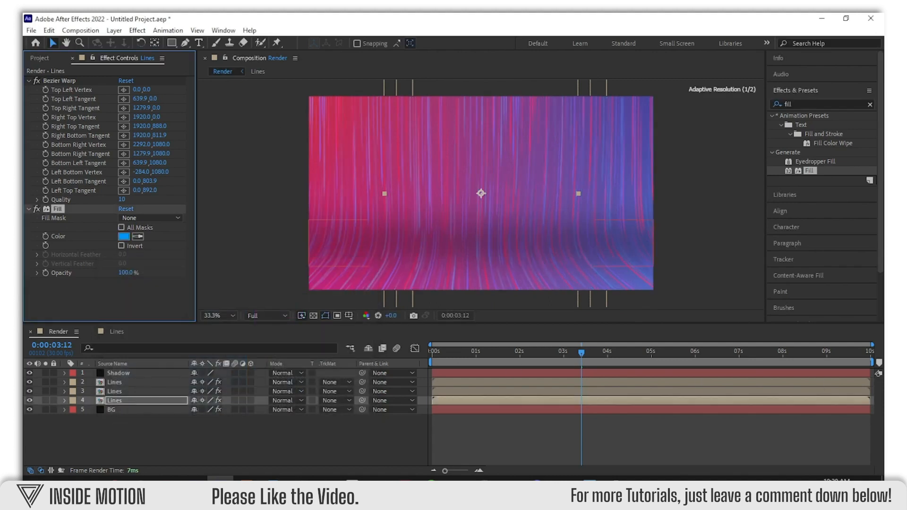
left_click(391, 426)
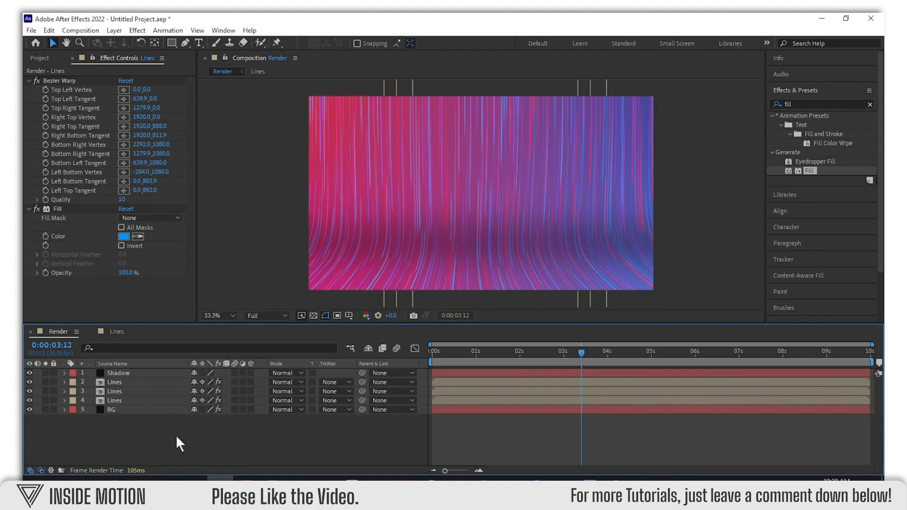
- Duplicate the uppermost Lines layer and shift the copy slightly to the right in the frame
left_click(116, 382)
key("ctrl+d")
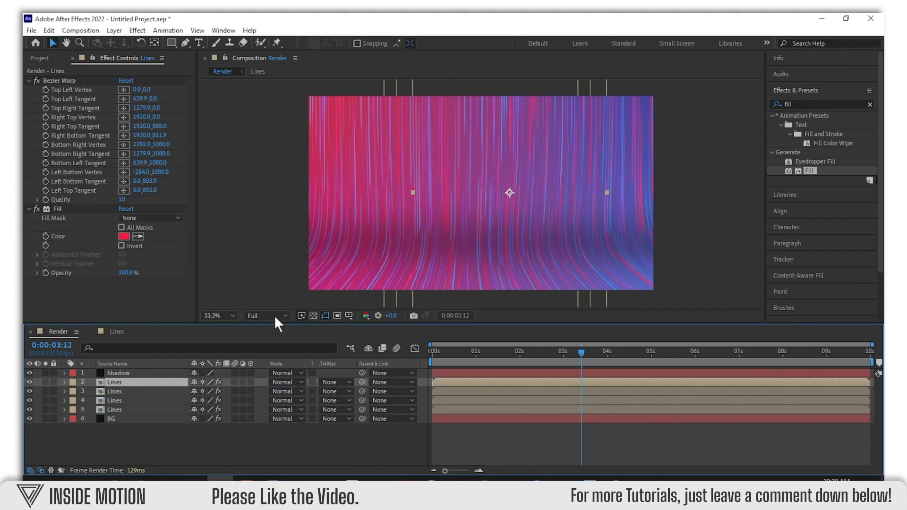
left_click_drag(509, 195, 513, 195)
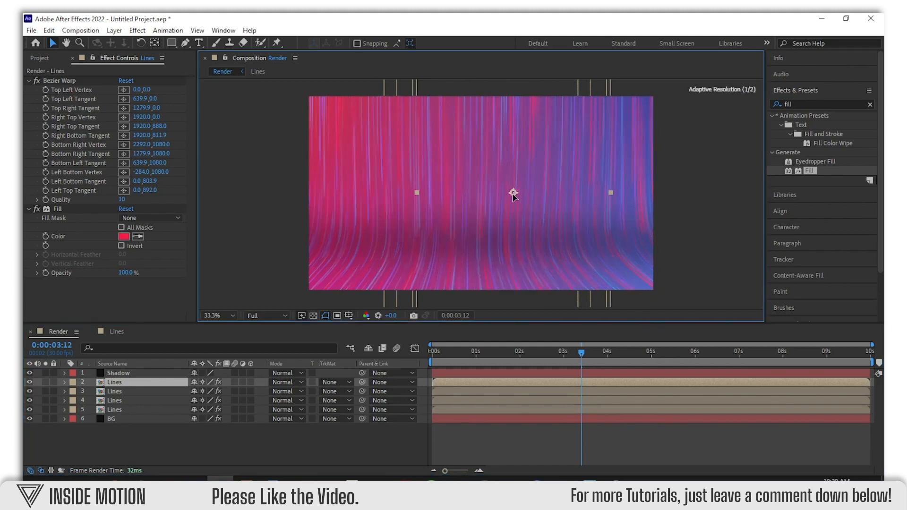
- Try pale yellow and off-white Fill colors on the duplicated Lines layer, cancel the color change and delete the copy
left_click(124, 236)
left_click(116, 282)
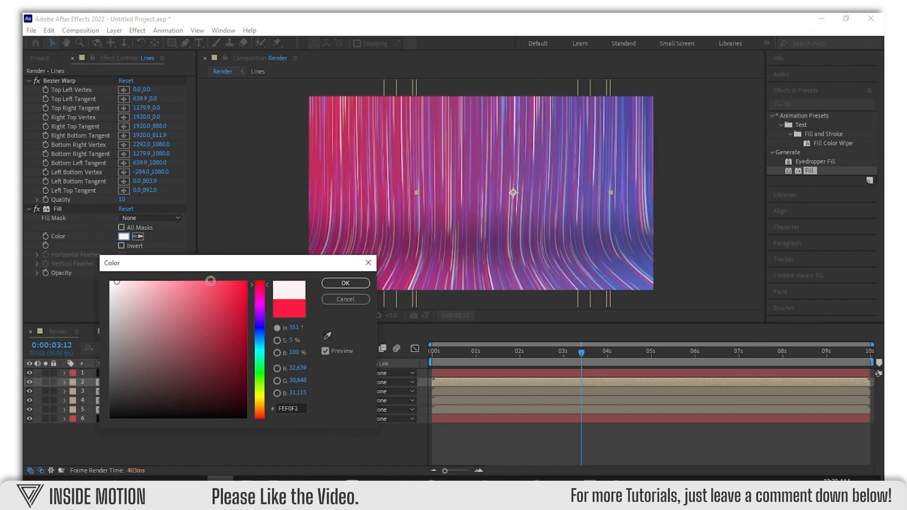
left_click_drag(226, 265, 201, 274)
left_click_drag(167, 311, 180, 295)
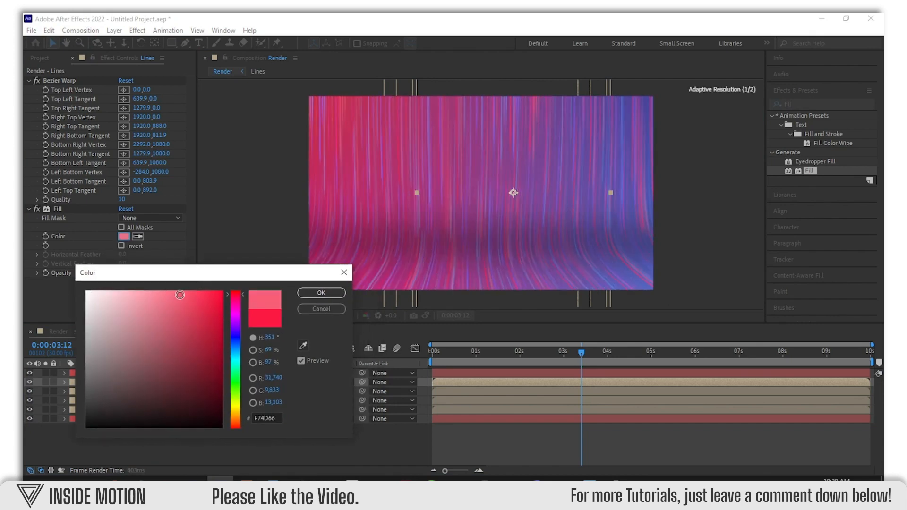
left_click(152, 318)
left_click_drag(233, 369, 235, 405)
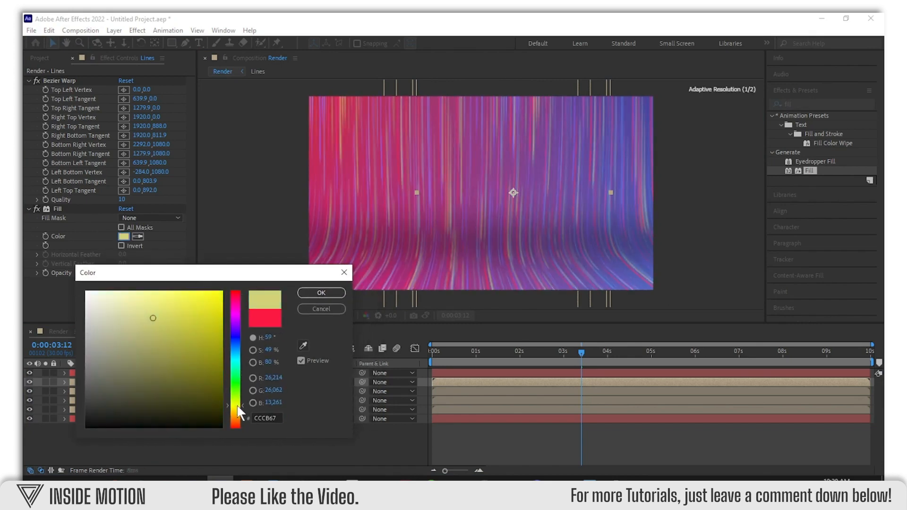
left_click(96, 309)
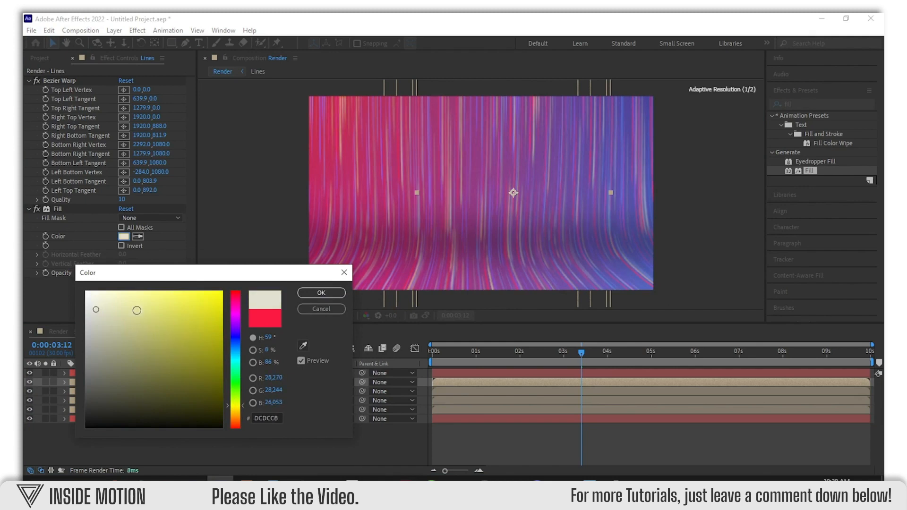
left_click(325, 311)
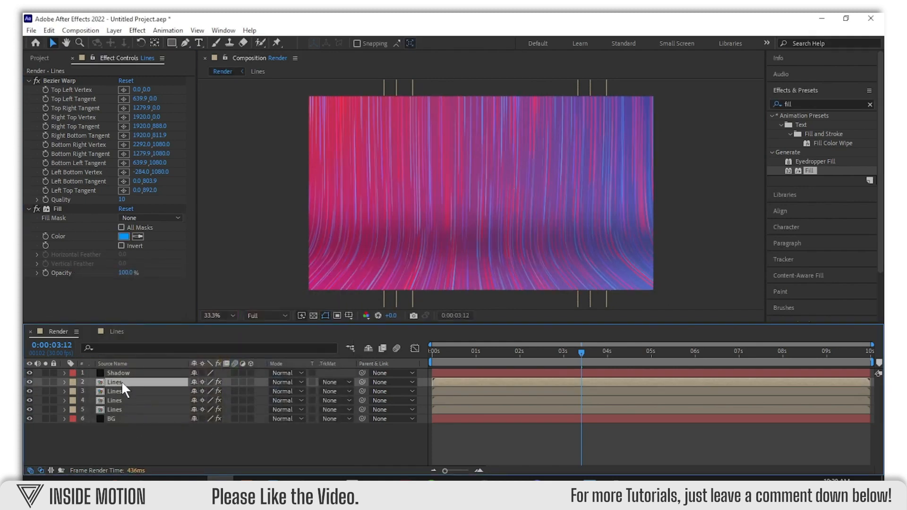
key("Delete")
- Duplicate the Shadow layer and move the copy's mask up so it covers the upper edge of the frame
left_click(133, 373)
key("ctrl+d")
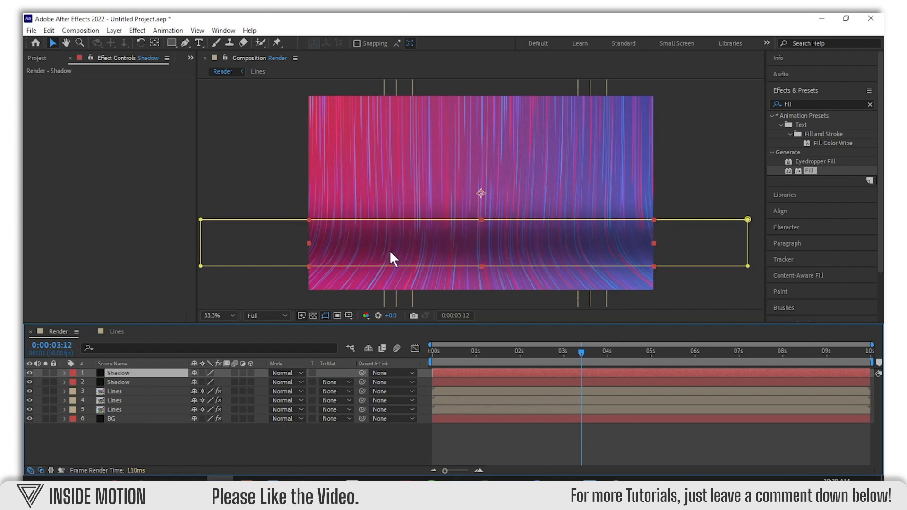
key("m")
left_click(115, 381)
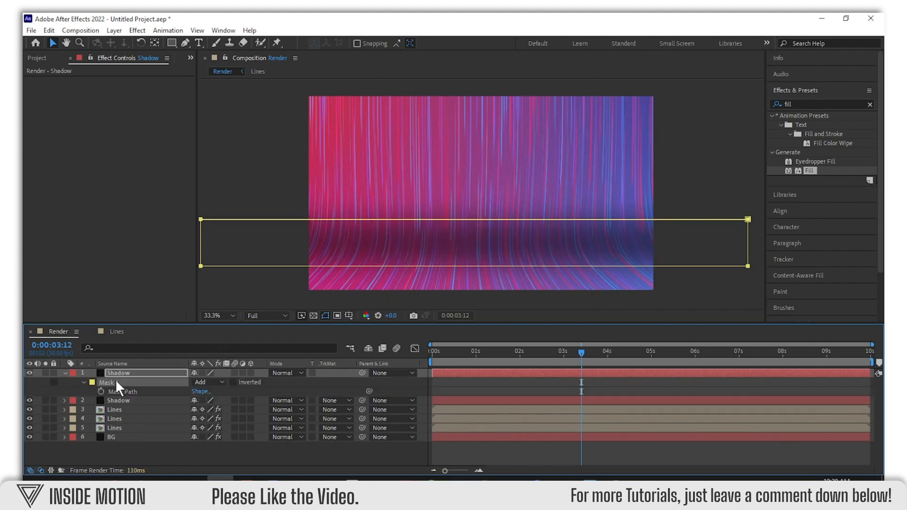
key("ctrl+d")
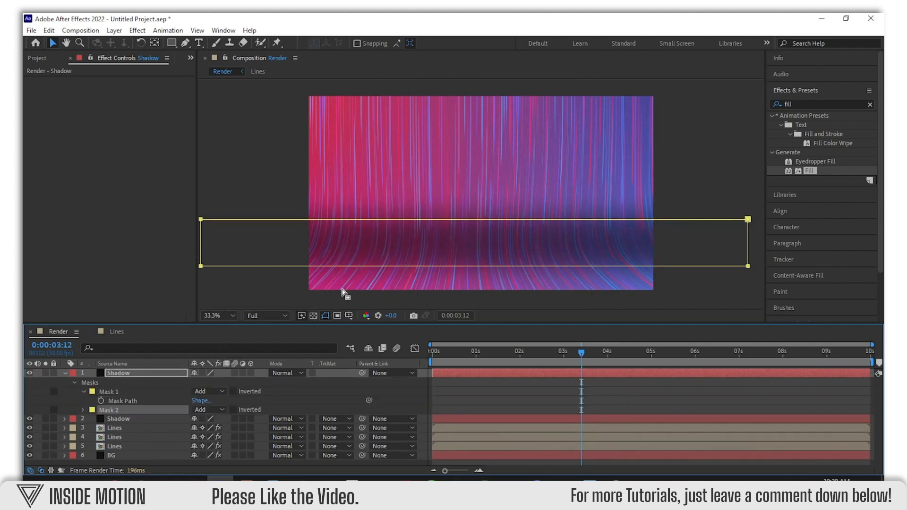
key("ctrl+z")
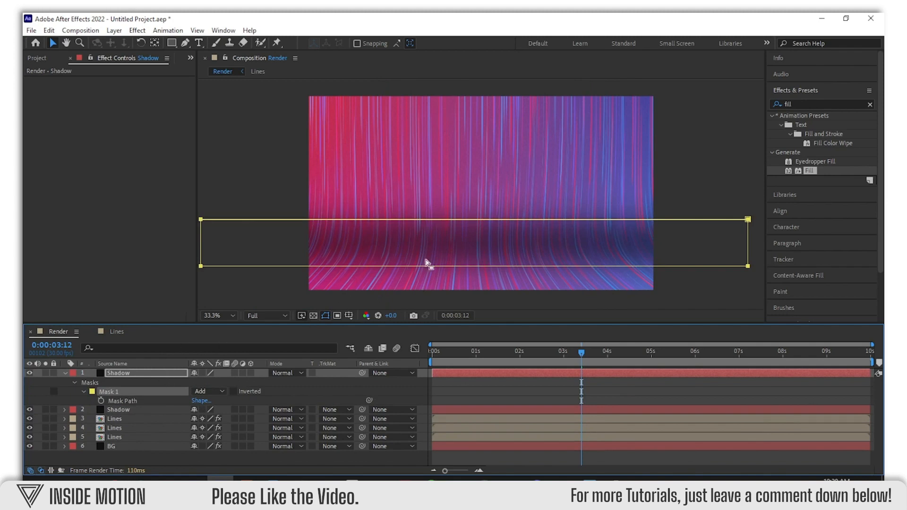
left_click_drag(444, 263, 502, 182)
left_click(409, 387)
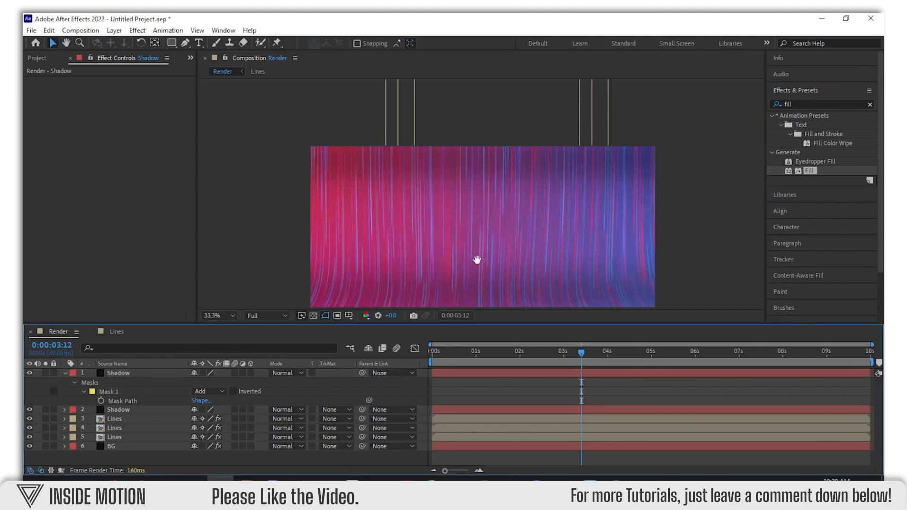
- Set the Mask Expansion of the uppermost Shadow layer to 169 pixels and collapse the layer's properties
mouse_move(478, 259)
left_mouse_down()
mouse_move(486, 210)
mouse_move(486, 249)
left_mouse_up()
key("v")
left_click(84, 391)
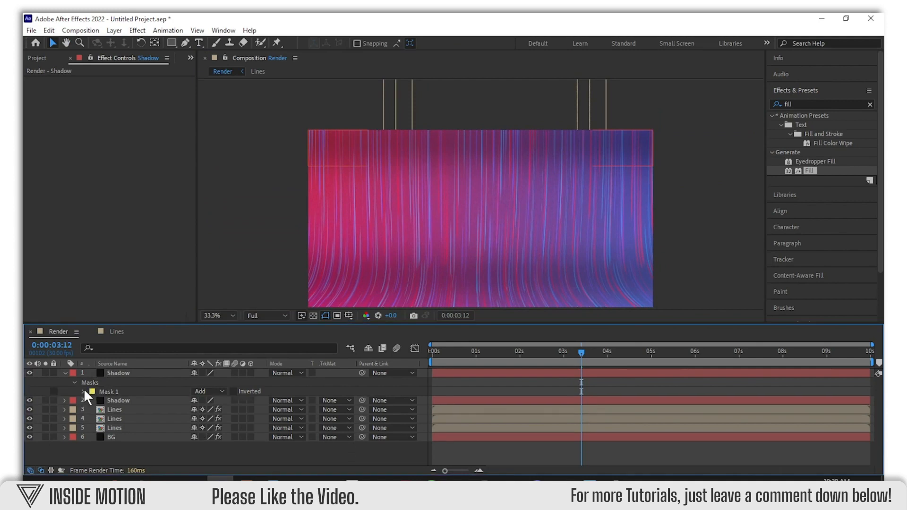
left_click(83, 392)
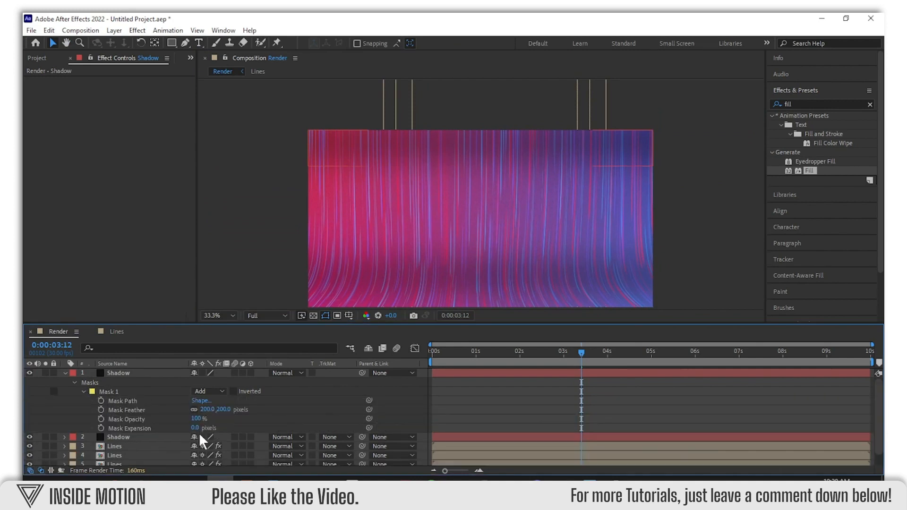
left_click_drag(196, 428, 286, 424)
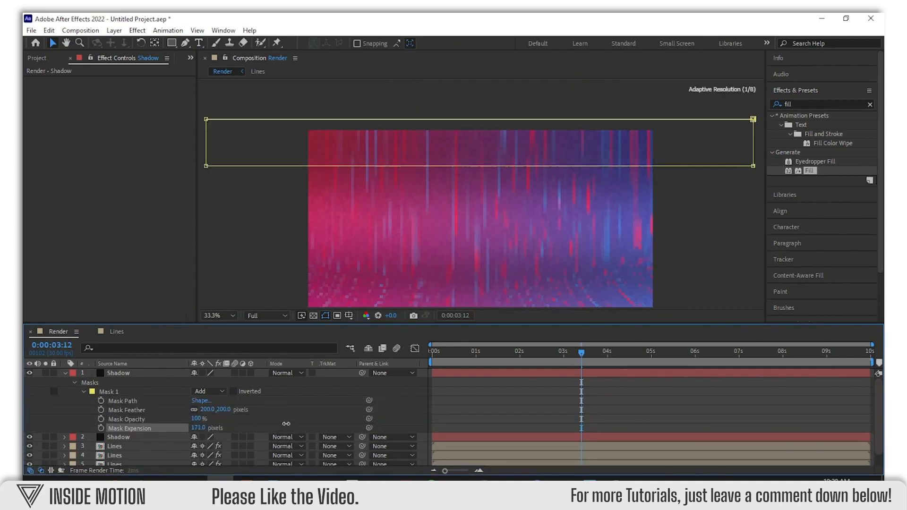
left_click(512, 249)
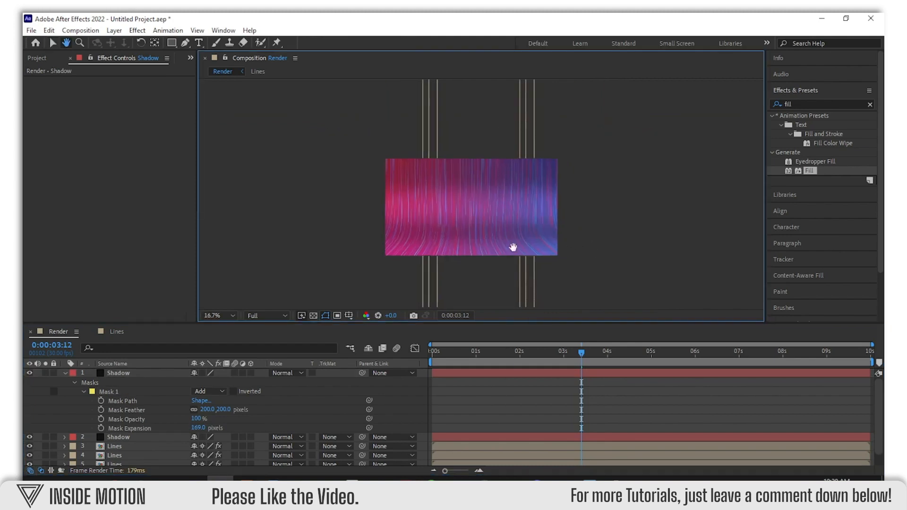
left_click_drag(503, 256, 499, 235)
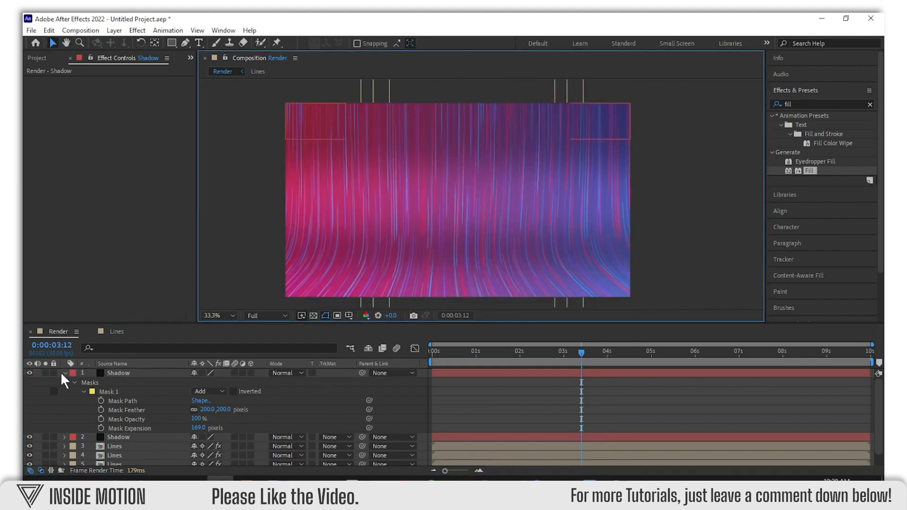
left_click(65, 373)
left_click(251, 433)
- Set the preview resolution to Third and play the Render composition from its first frame
left_click(265, 315)
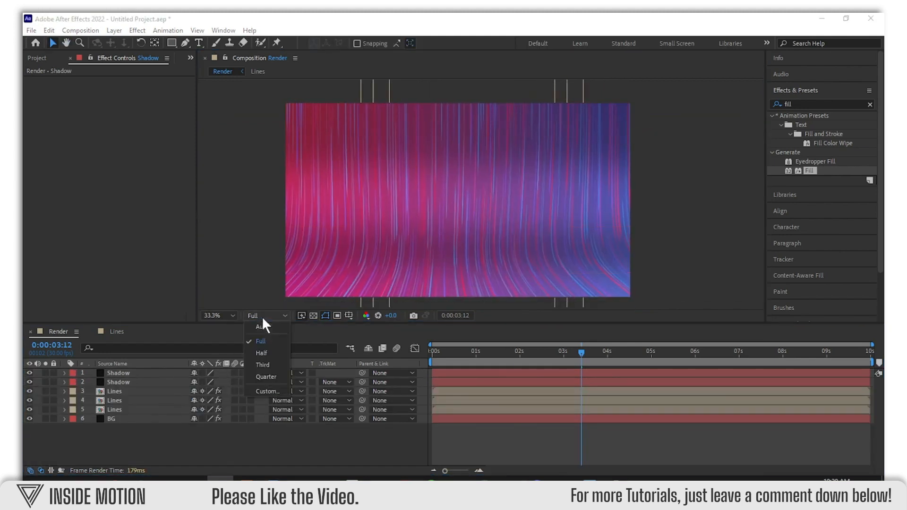
left_click(262, 358)
left_click(433, 352)
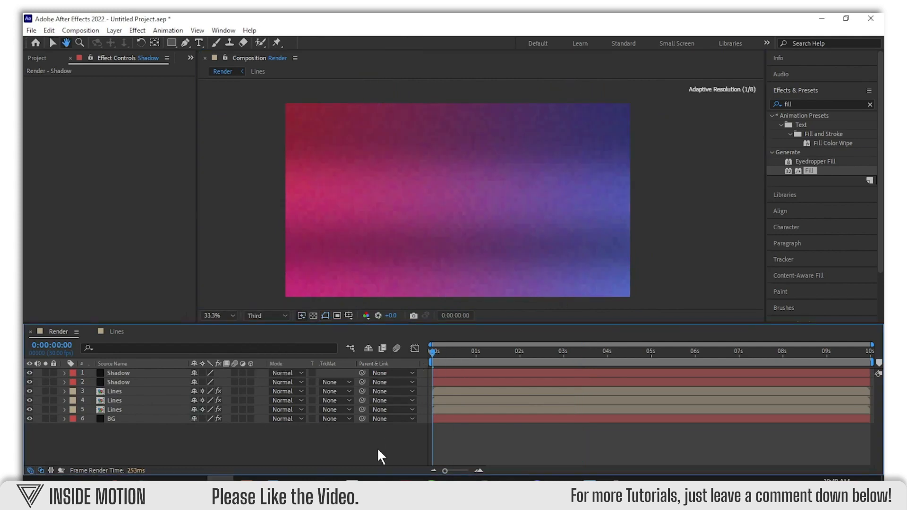
key("space")
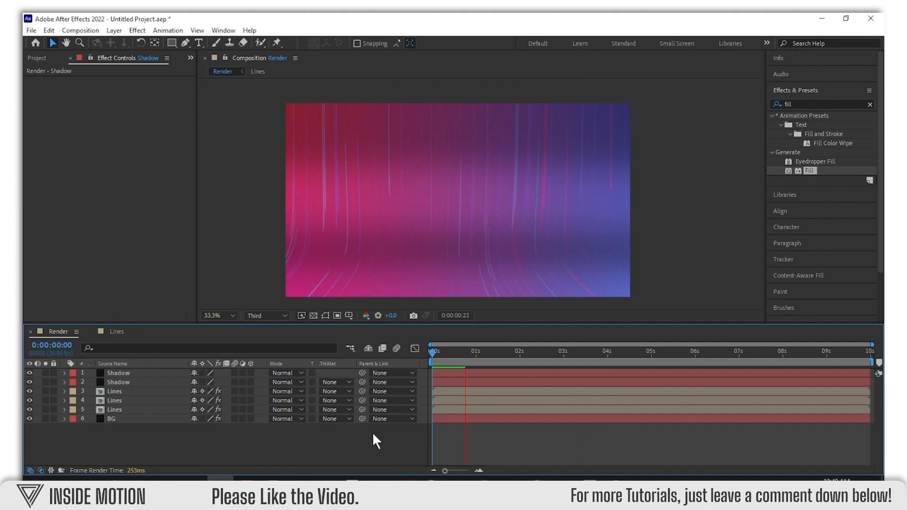
- Create an adjustment layer above the Shadow layers in the Render composition and rename it CC
right_click(344, 442)
mouse_move(378, 314)
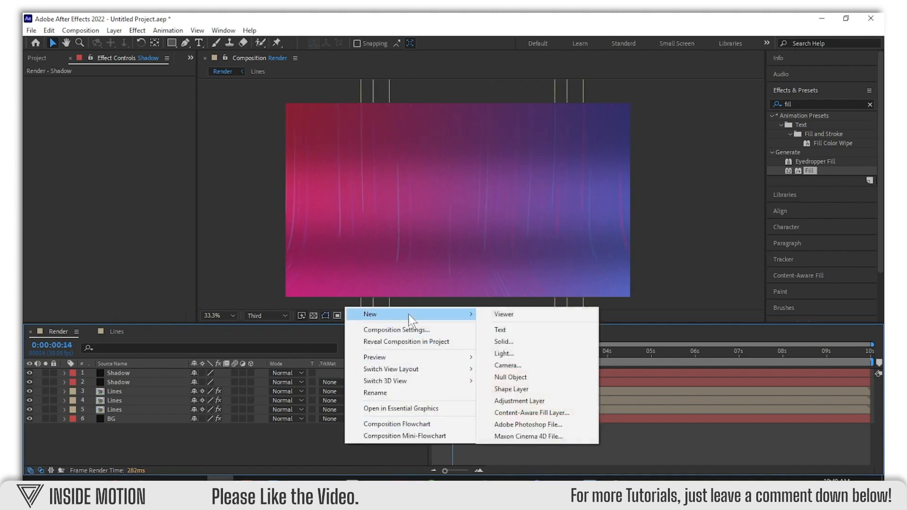
left_click(505, 401)
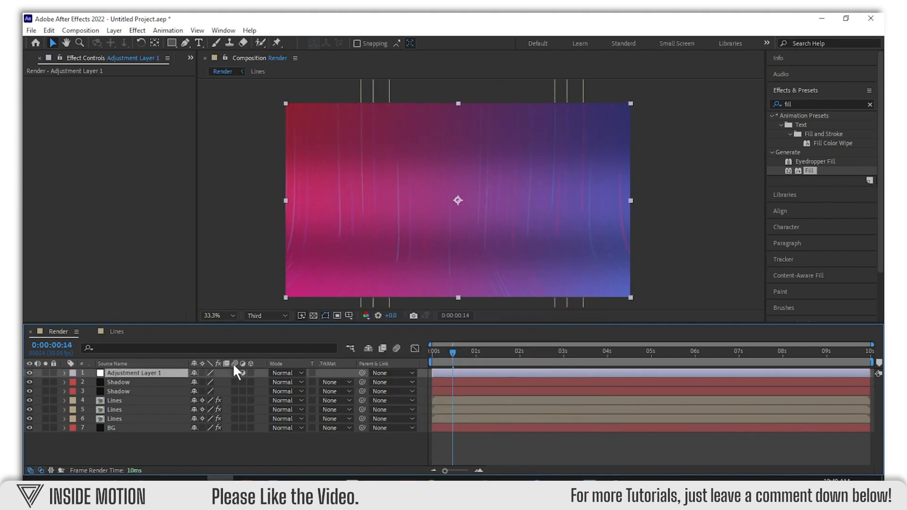
right_click(165, 371)
left_click(183, 354)
type("CC")
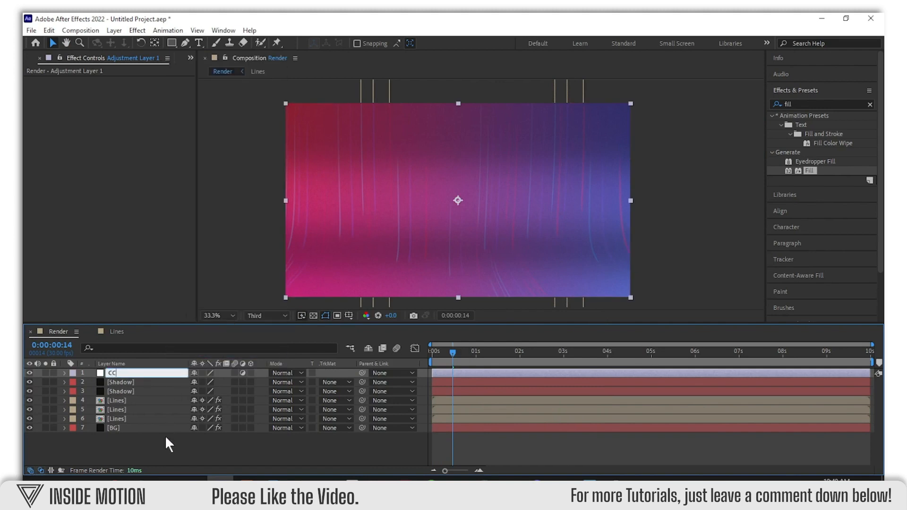
key("Return")
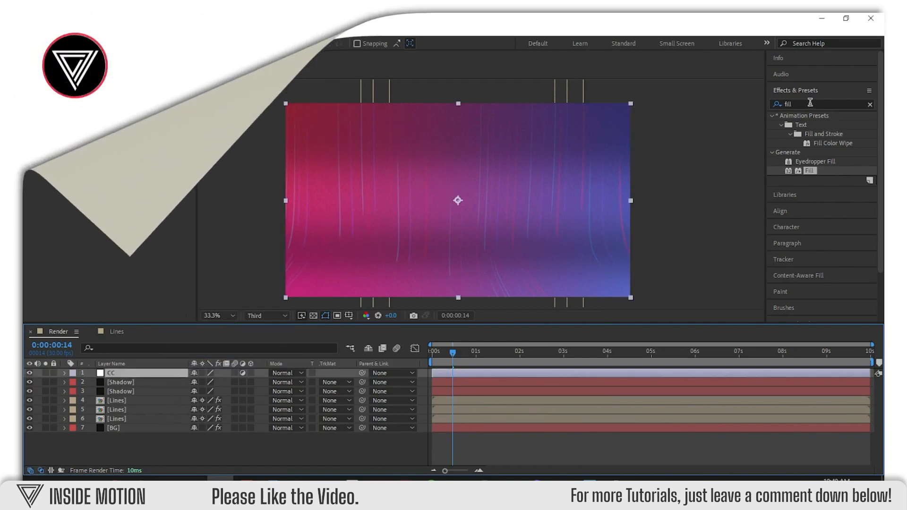
- Apply the Curves effect to the CC layer and raise the upper midtones of its RGB curve slightly
left_click(777, 103)
type("curv")
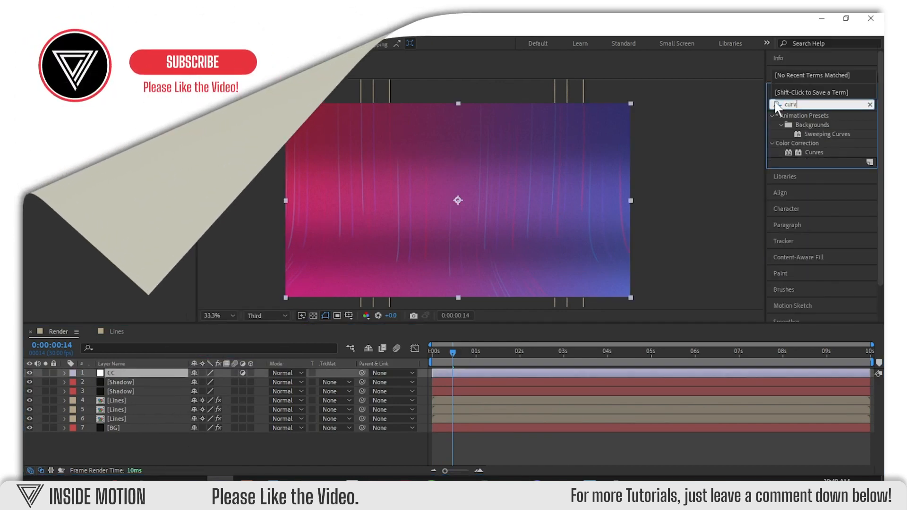
left_click_drag(812, 149, 137, 372)
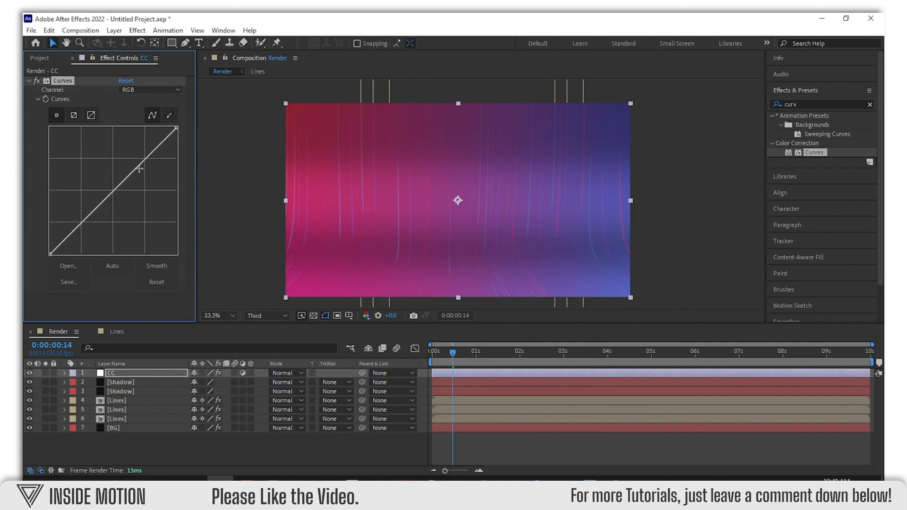
left_click_drag(138, 167, 134, 163)
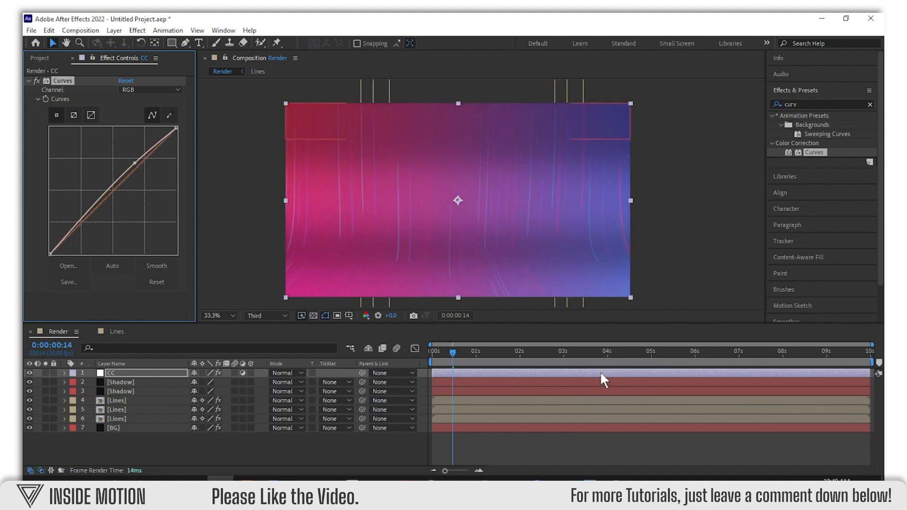
- At 0:00:03:25, lower the midtones of the Curves effect's Red channel slightly and close the effect controls
left_click(599, 356)
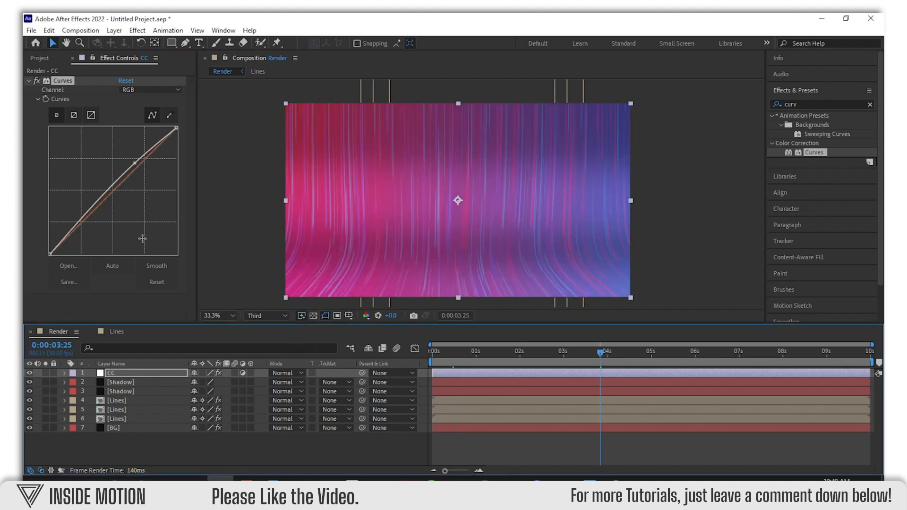
left_click_drag(104, 202, 109, 206)
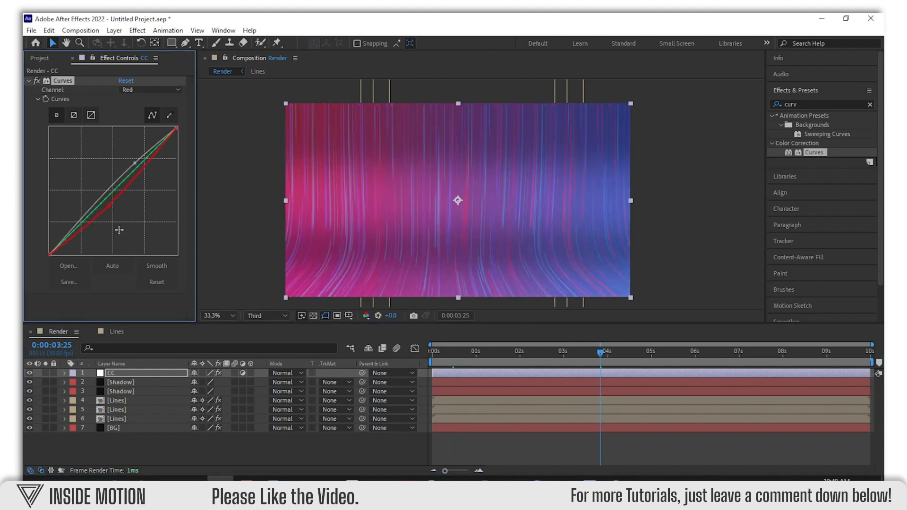
left_click(195, 430)
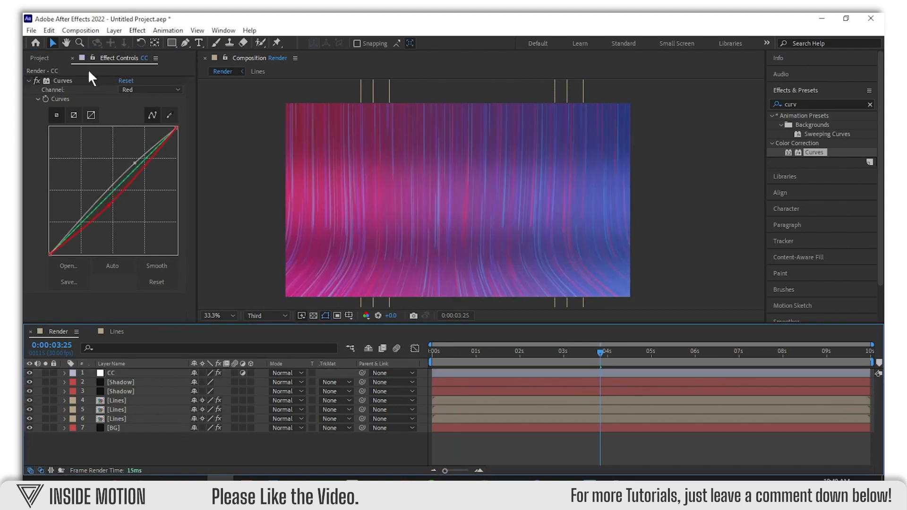
left_click(72, 58)
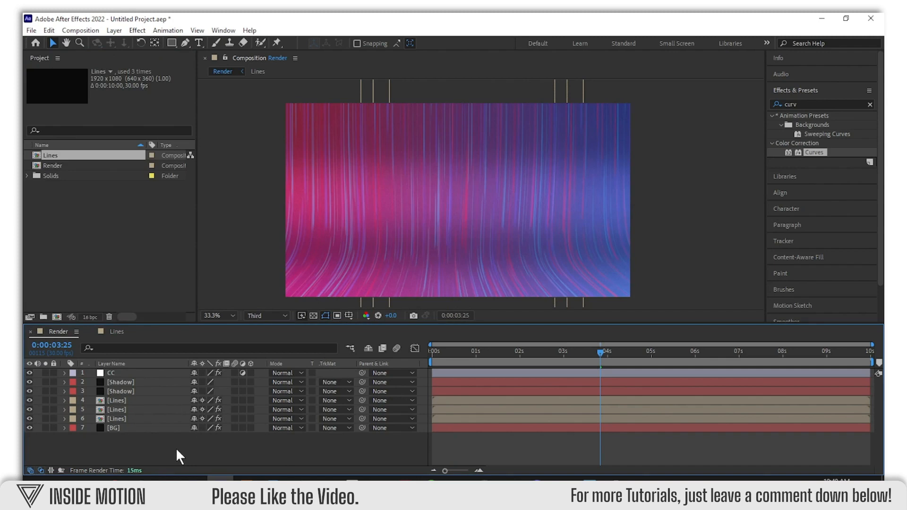
- Create a text layer reading "Creative" at 200 px with a white fill and no stroke
key("ctrl+alt+shift+t")
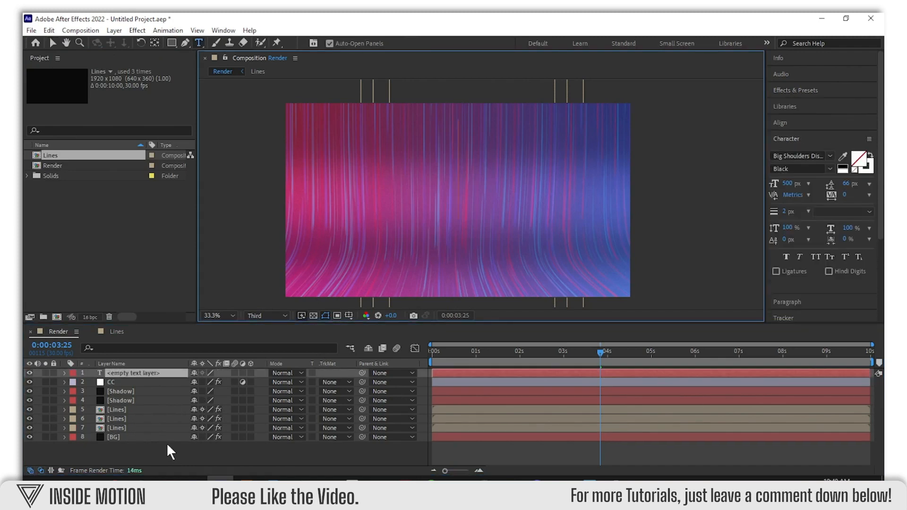
left_click(787, 184)
type("200")
key("Return")
type("C")
left_click(871, 155)
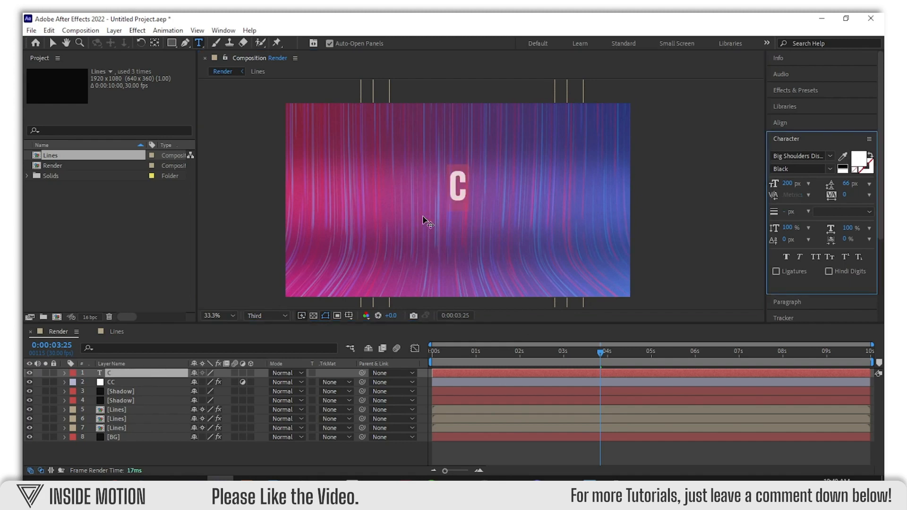
type("reative")
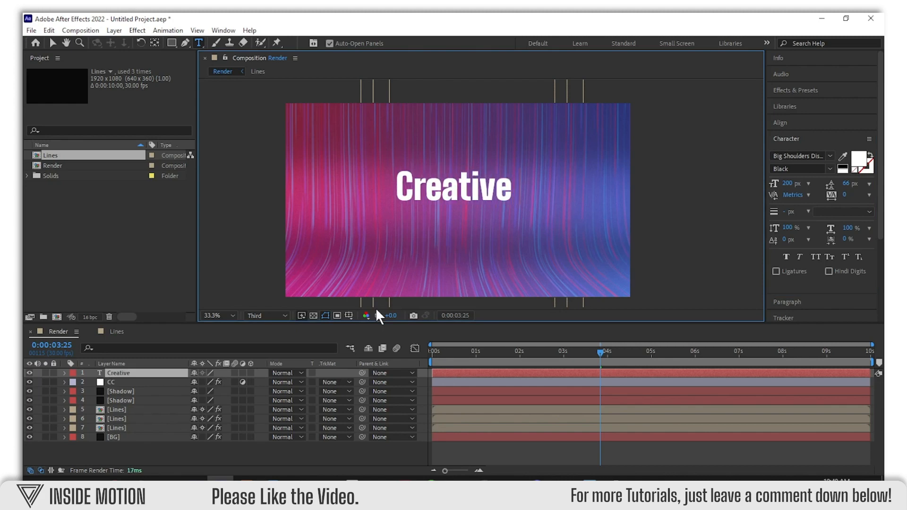
- Add a second line reading "Motion Lines" below "Creative" in the text layer
key("BackSpace")
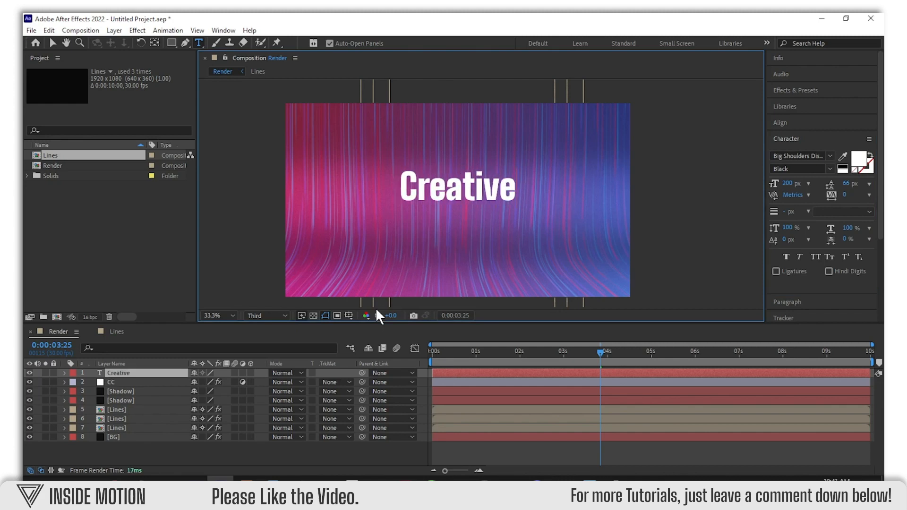
key("Return")
type("Moti")
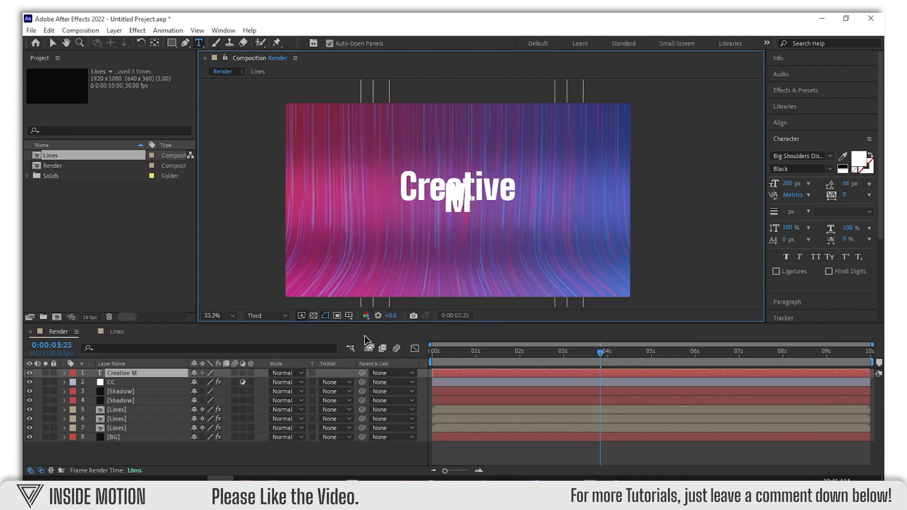
key("BackSpace")
key("BackSpace")
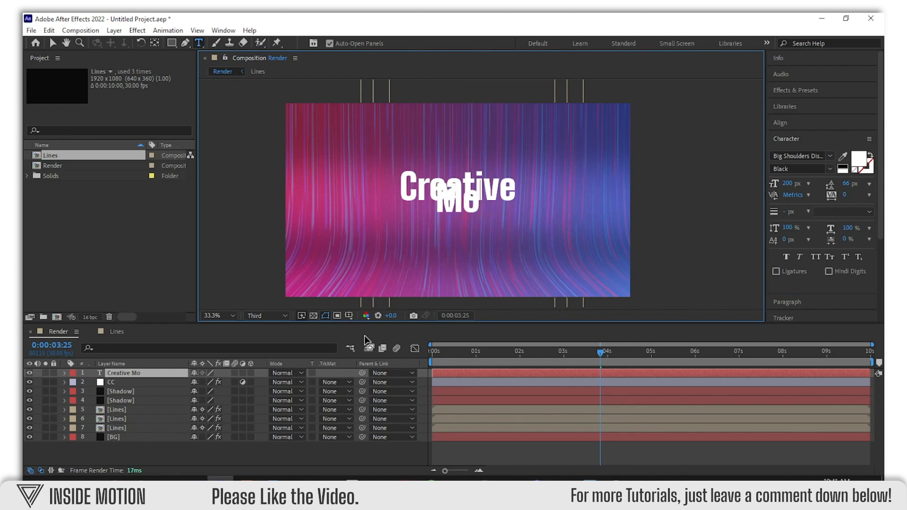
type("tion")
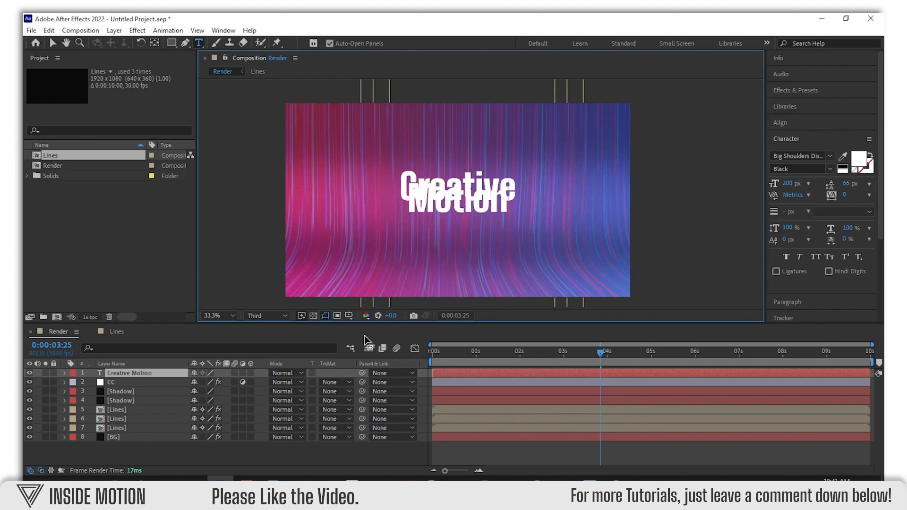
type(" Lines")
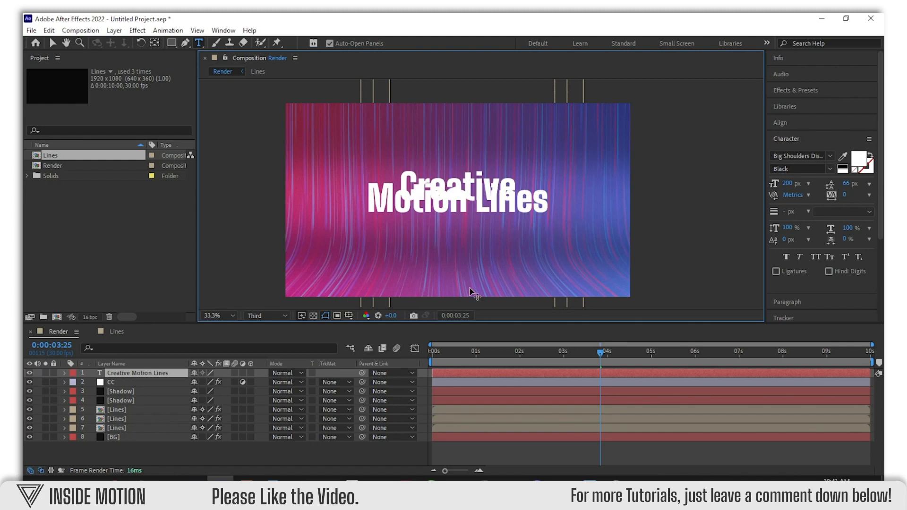
- Left-align both lines of the title and set their leading to 208 px
key("ctrl+a")
left_click(807, 122)
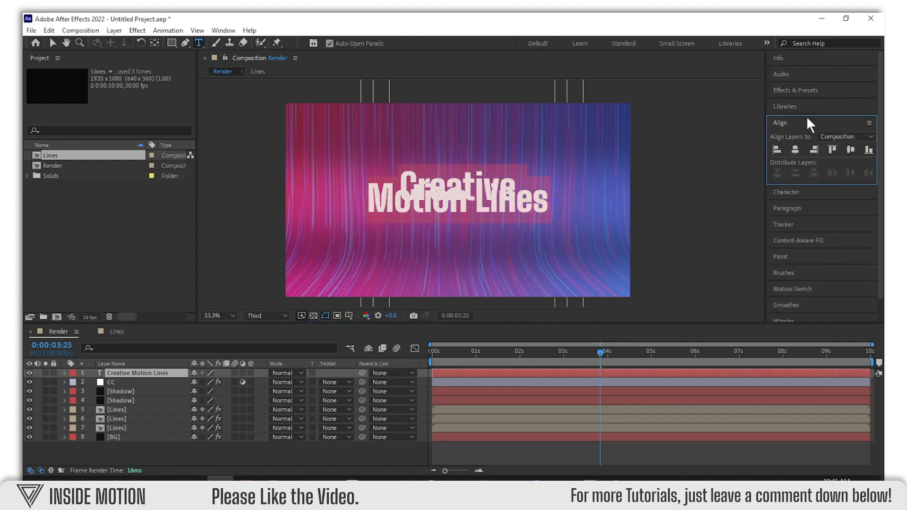
left_click(783, 122)
left_click(781, 154)
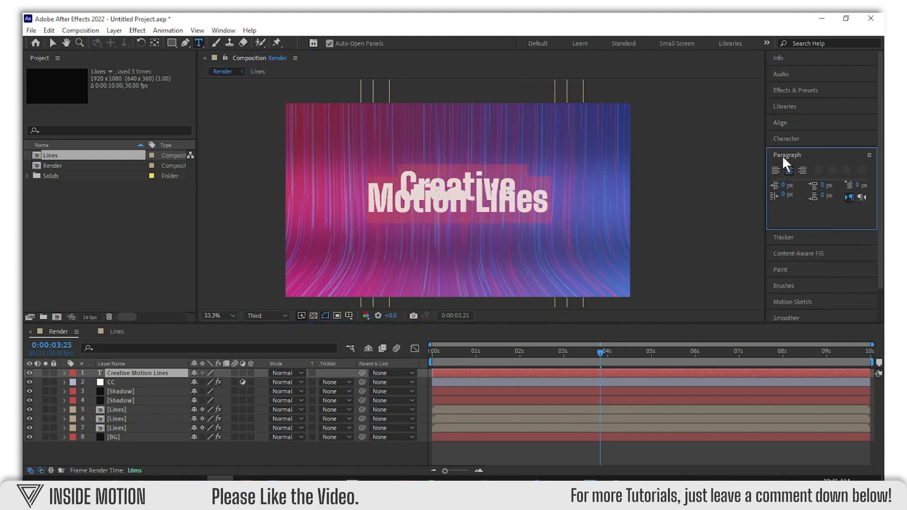
left_click(776, 169)
left_click(790, 154)
left_click(789, 139)
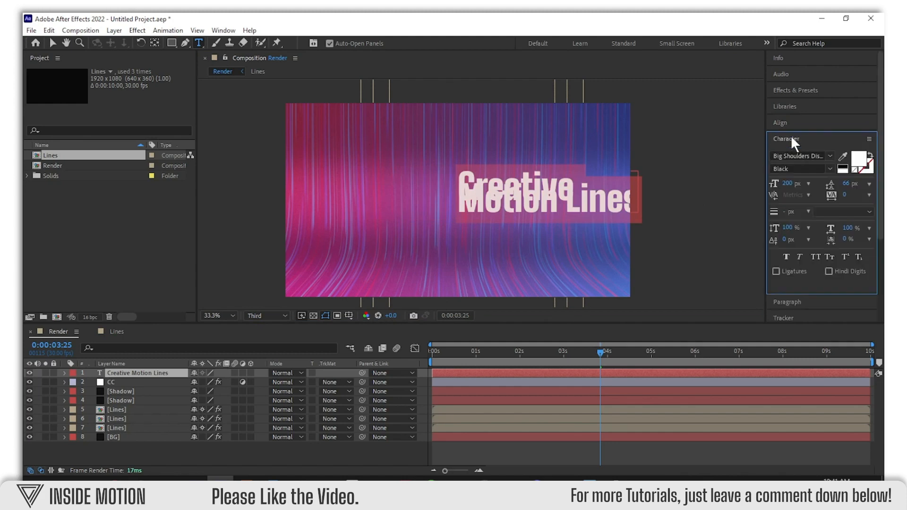
mouse_move(850, 185)
left_mouse_down()
mouse_move(895, 185)
mouse_move(863, 186)
left_mouse_up()
left_click(411, 443)
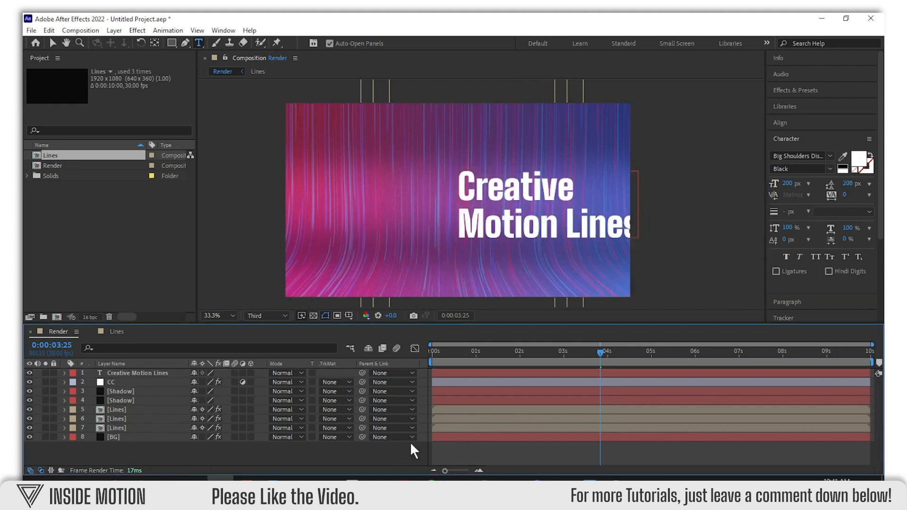
- Move the title into the left half of the frame and set its layer label color to Aqua
left_click(513, 373)
key("v")
left_click_drag(466, 213, 316, 208)
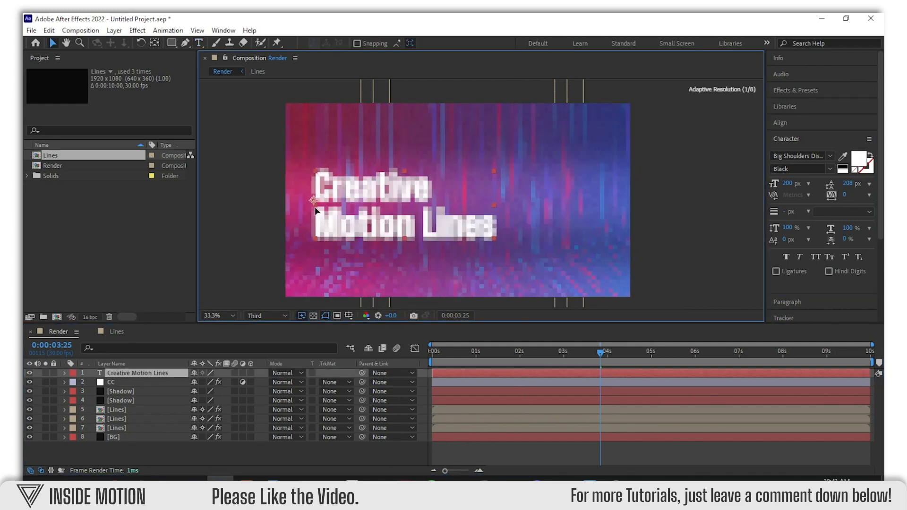
left_click(72, 373)
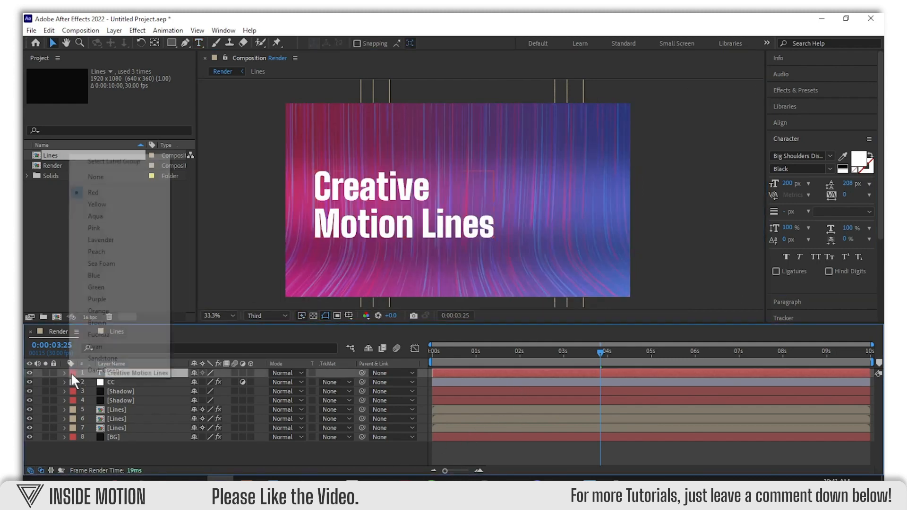
left_click(103, 217)
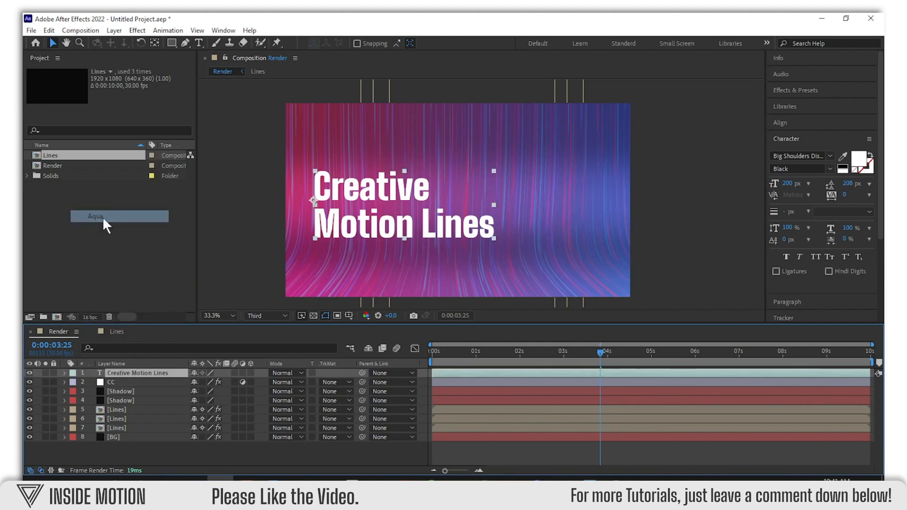
left_click(446, 449)
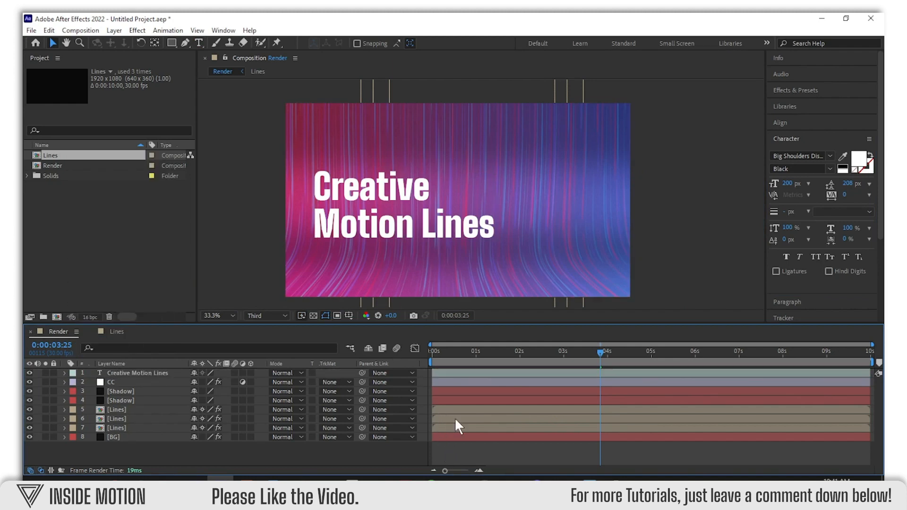
- Nudge the title slightly to the right in the composition and deselect it
left_click(352, 218)
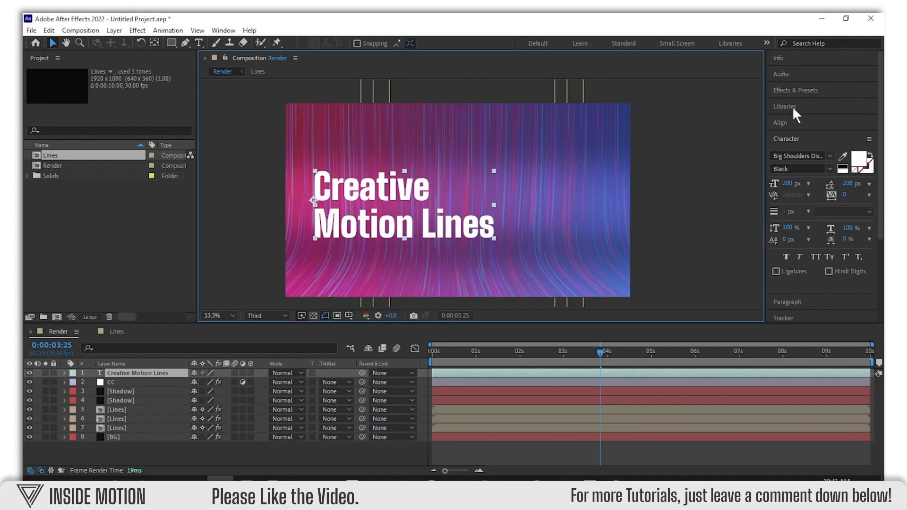
left_click_drag(316, 200, 319, 200)
left_click(158, 452)
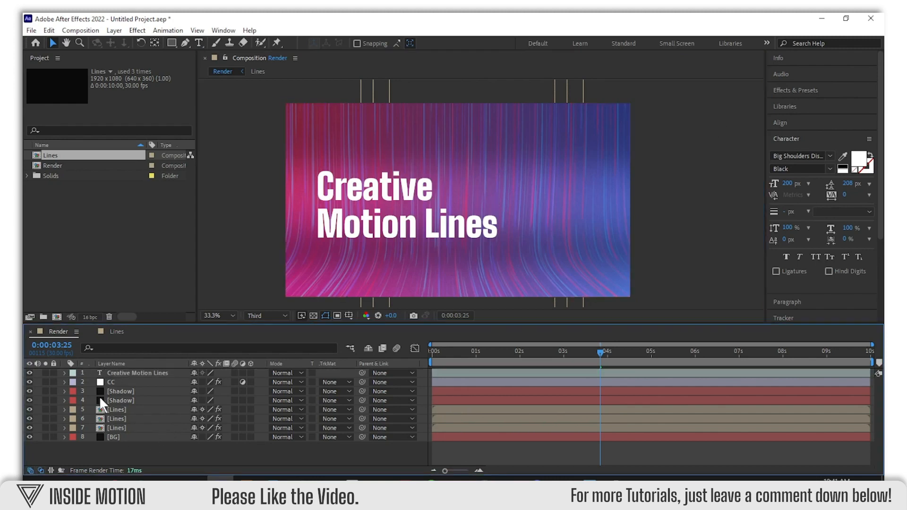
- Add a text animator to the Creative Motion Lines layer with Position and Opacity properties
left_click(64, 374)
left_click(261, 382)
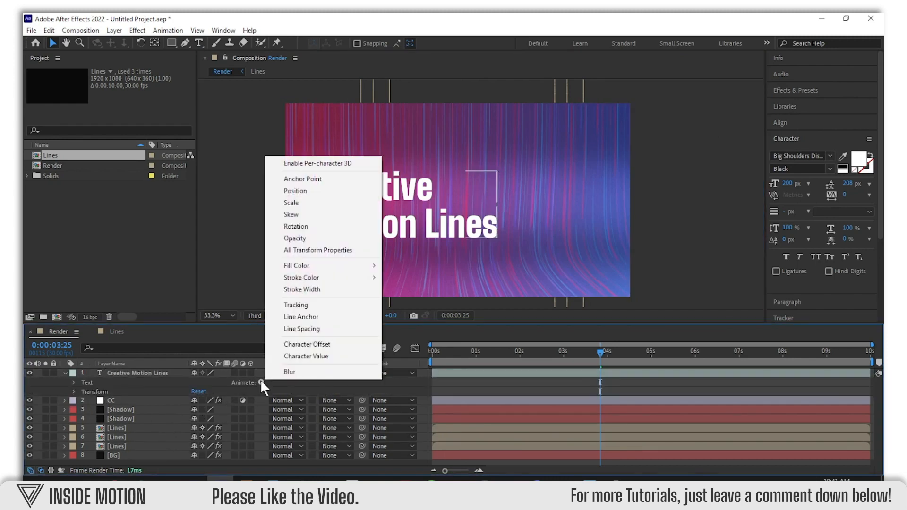
left_click(297, 190)
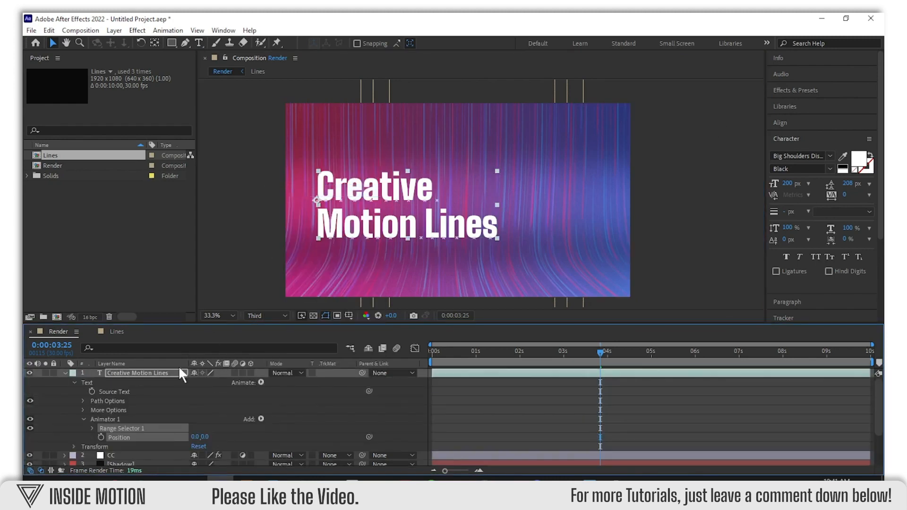
left_click(260, 419)
mouse_move(298, 423)
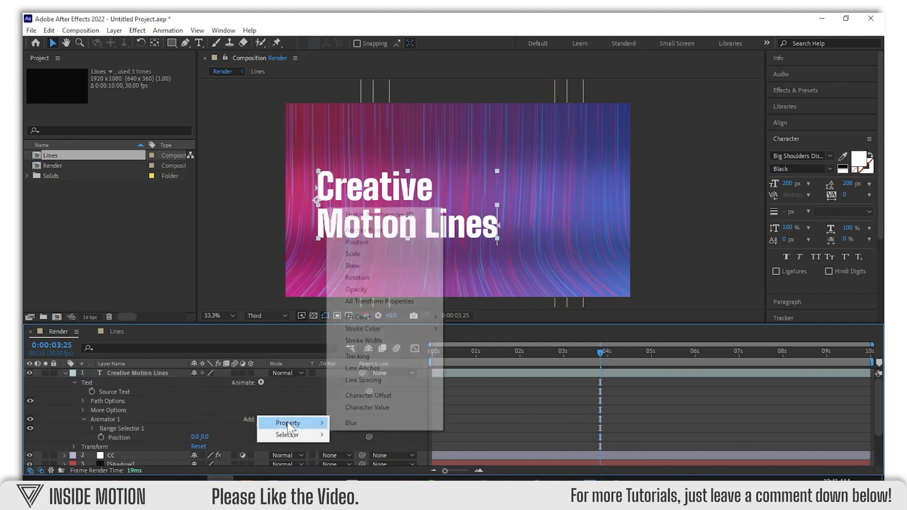
left_click(356, 289)
scroll(271, 416, "down", 1)
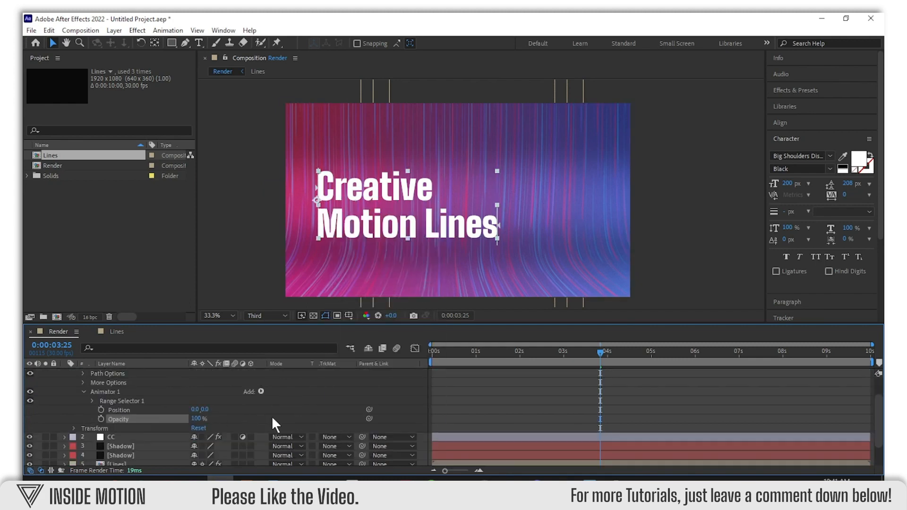
- Set the text animator's Position to 0, 100 and its Opacity to 0%
left_click(203, 409)
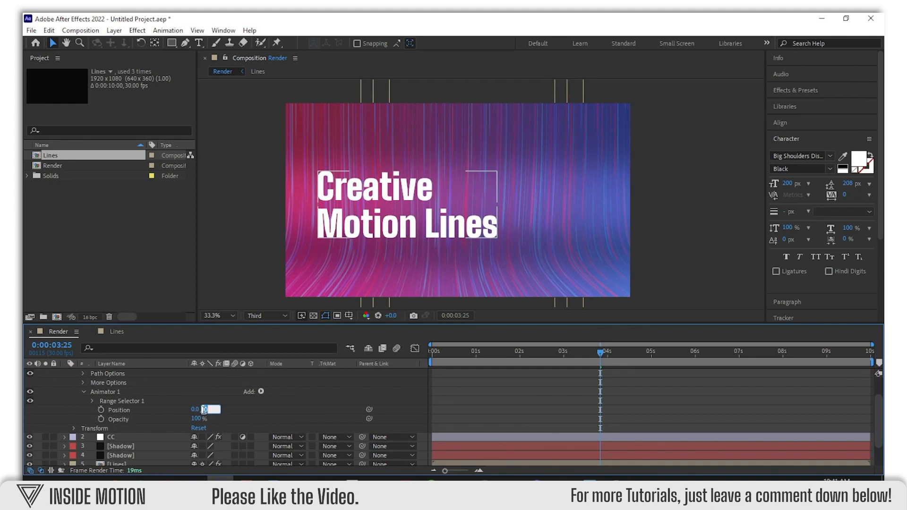
key("Return")
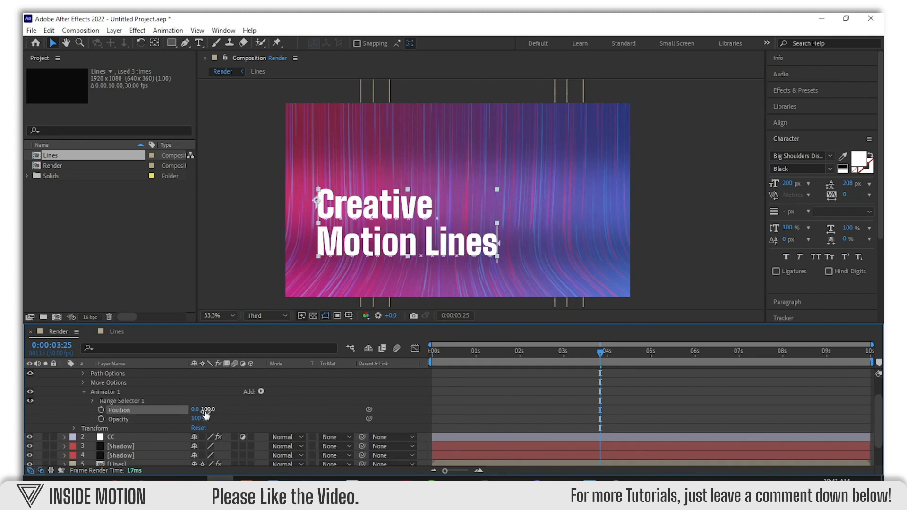
left_click_drag(196, 419, 81, 422)
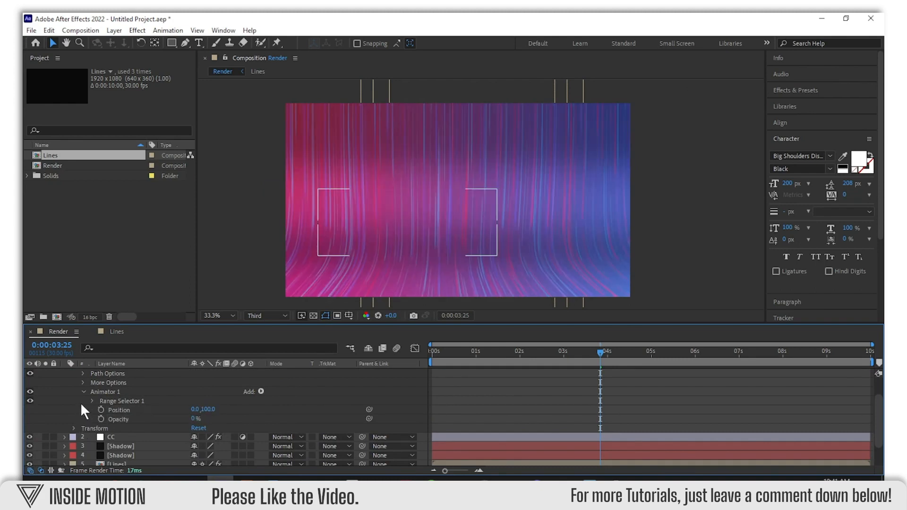
- Go to 2 seconds and set the title's Range Selector to Ease High 20%, Ease Low 100% and Shape Ramp Up
left_click(91, 400)
scroll(378, 385, "up", 2)
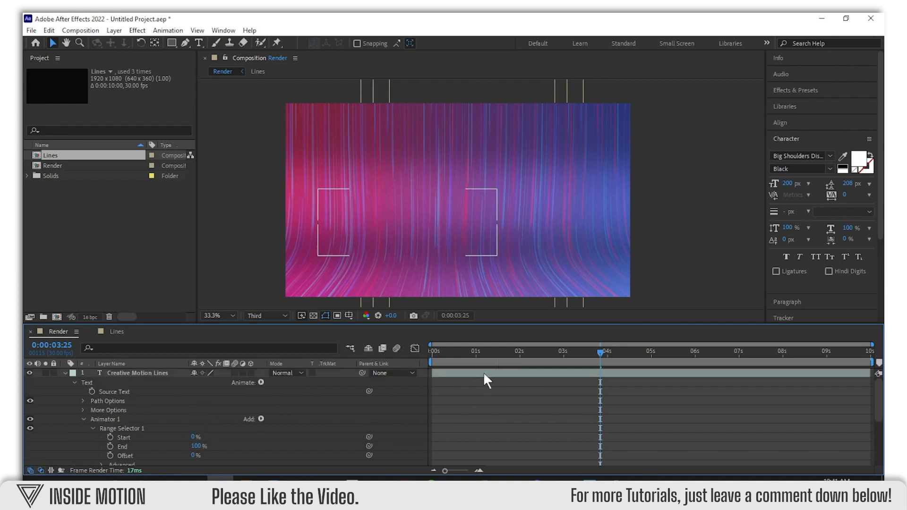
left_click(519, 362)
scroll(283, 432, "down", 3)
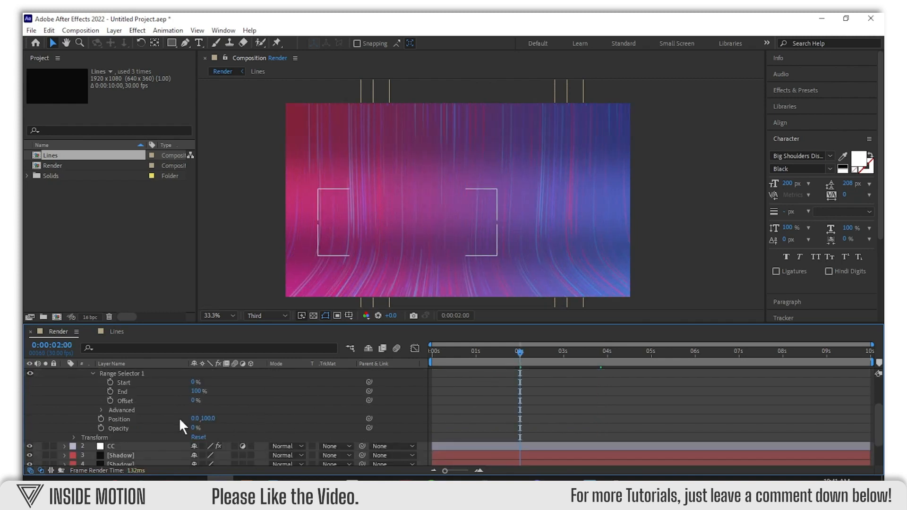
left_click(101, 409)
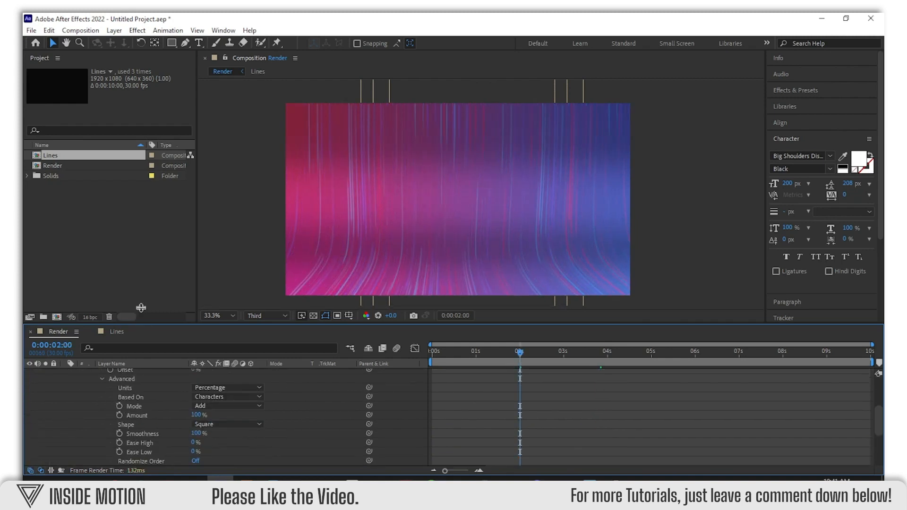
left_click_drag(141, 324, 143, 245)
scroll(170, 373, "up", 2)
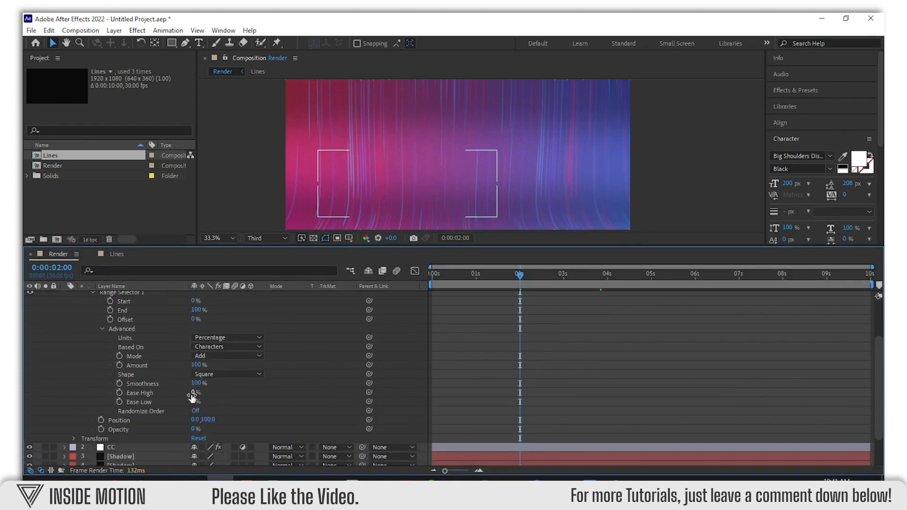
type("20")
key("Tab")
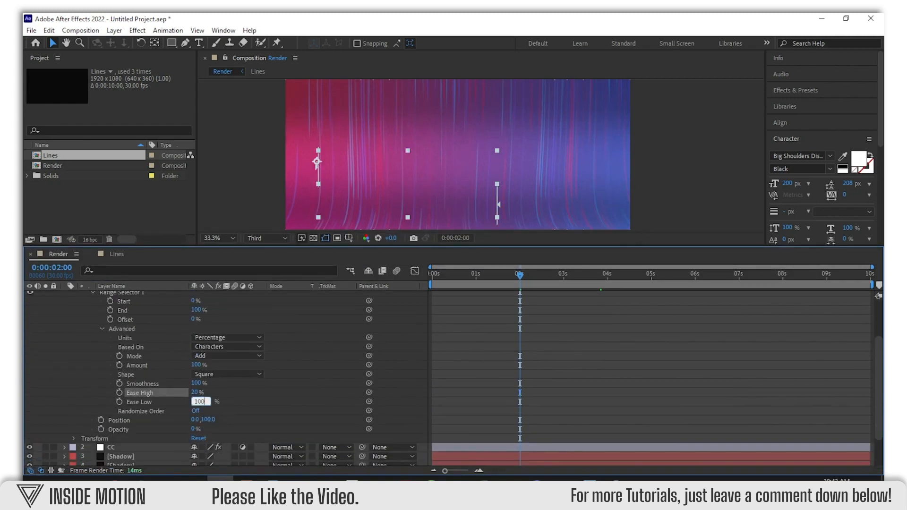
type("100")
key("Return")
left_click(212, 374)
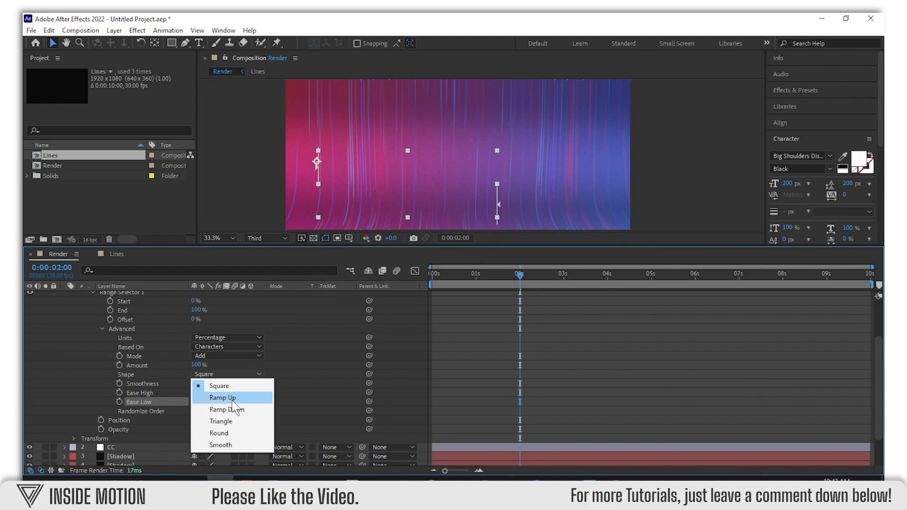
left_click(229, 397)
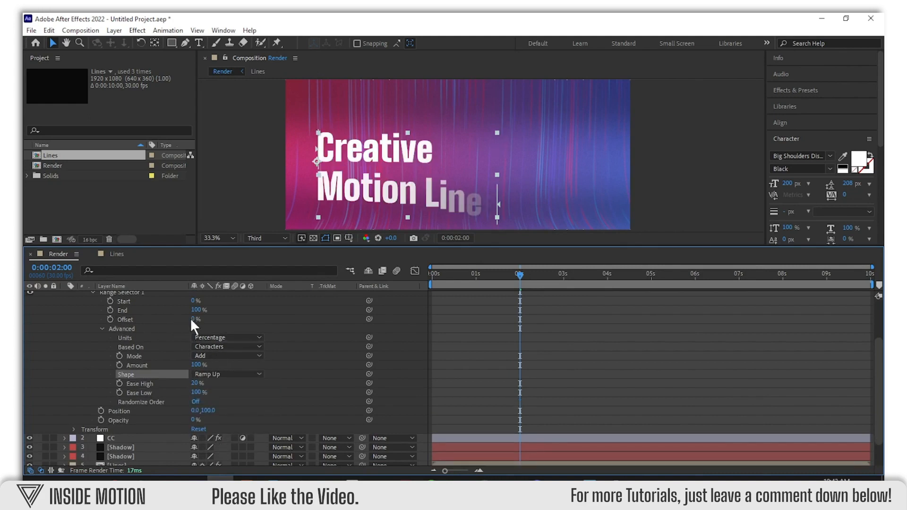
- Keyframe the Range Selector's Offset at 100% at 2 seconds and -100% at 1 second
left_click_drag(193, 319, 228, 325)
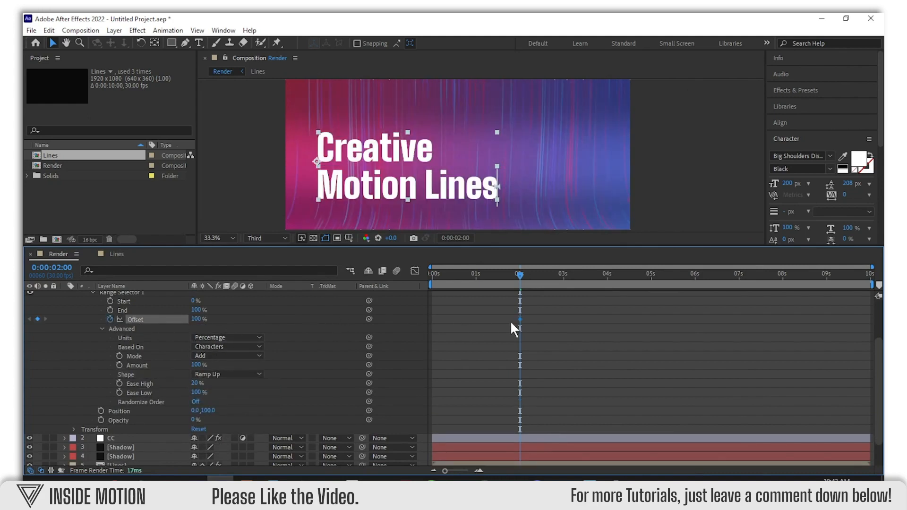
left_click(475, 273)
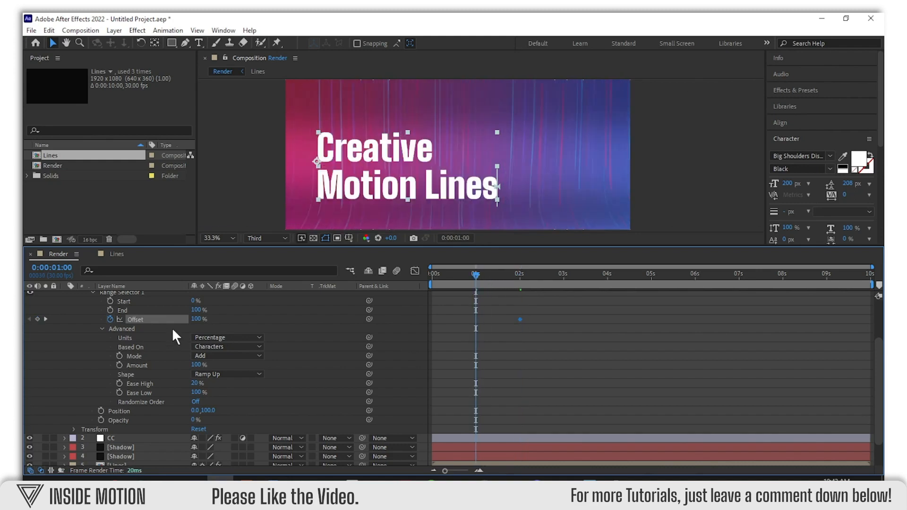
left_click_drag(193, 318, 35, 339)
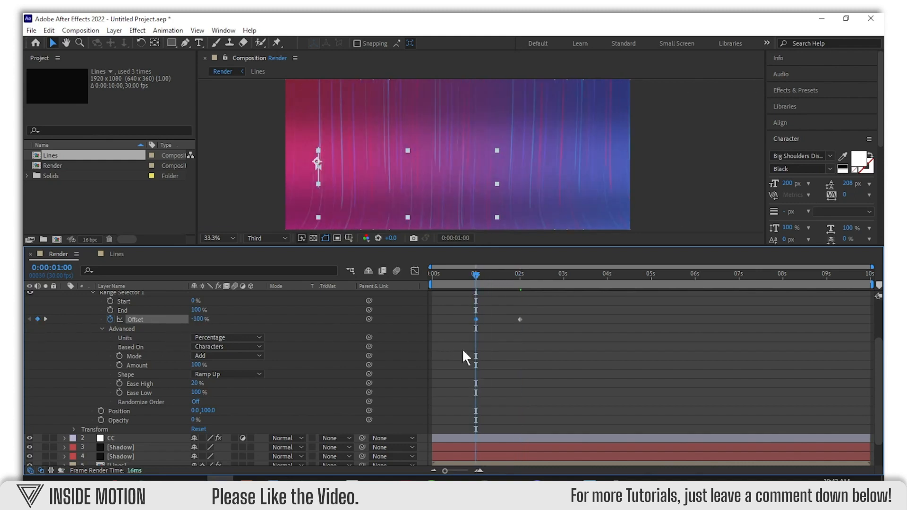
- Apply Easy Ease to both Offset keyframes and move the second one slightly past 2 seconds
left_click_drag(509, 314, 446, 324)
key("F9")
scroll(515, 341, "up", 1)
left_click(522, 357)
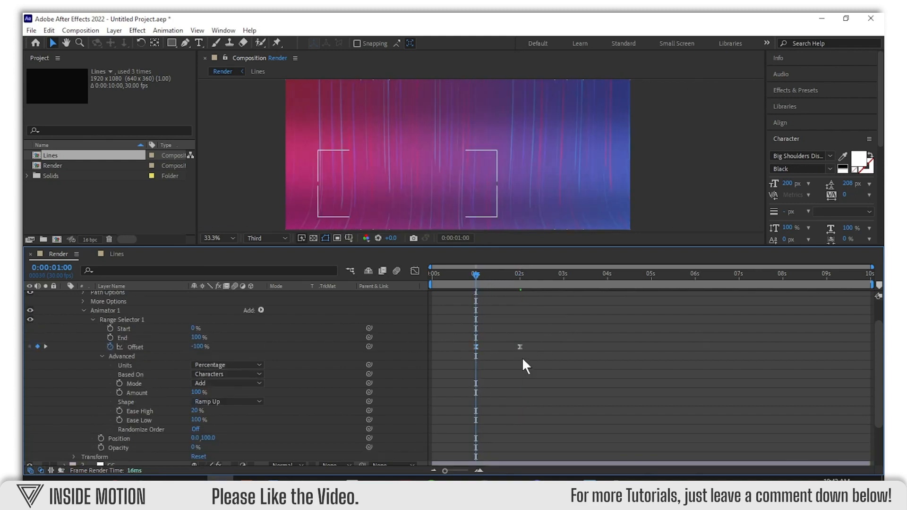
left_click_drag(520, 348, 525, 347)
left_click(380, 361)
- Set the Range Selector to be based on Words and preview the title animation from 0:00:00:19
left_click(227, 374)
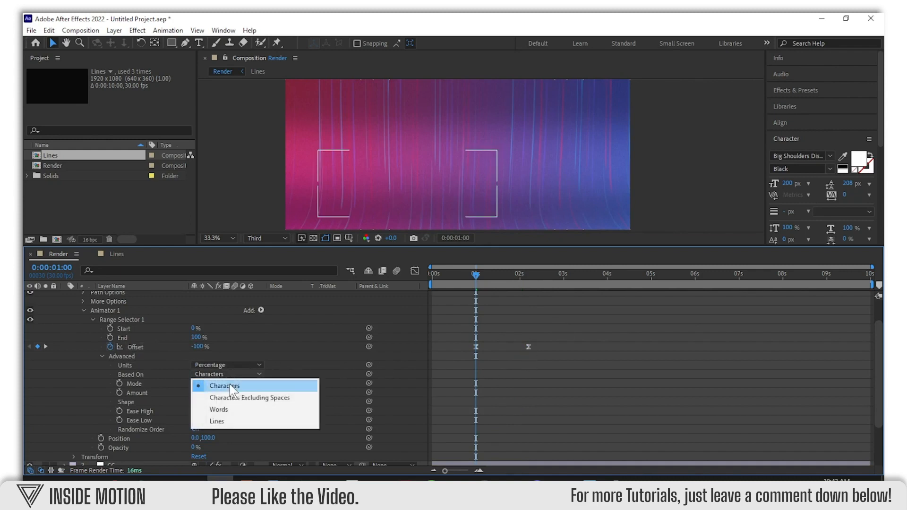
left_click(225, 412)
left_click(461, 276)
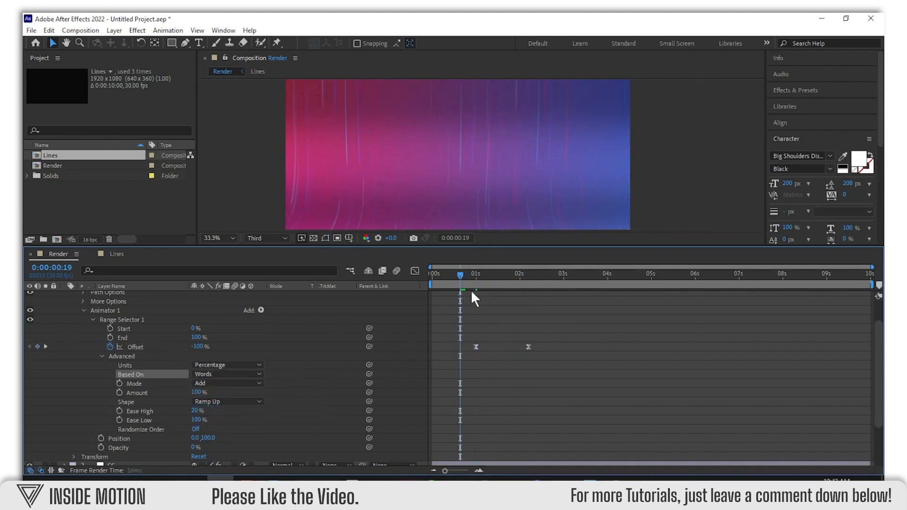
key("space")
left_click_drag(475, 160, 477, 171)
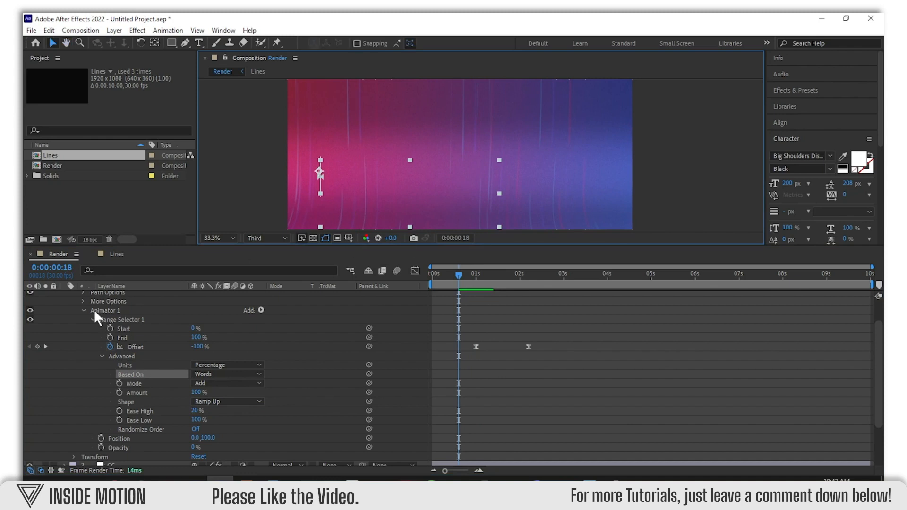
- Hide the CC, Shadow and Lines layers, then enlarge the composition viewer and fit the frame in it
scroll(79, 376, "down", 3)
left_click(29, 405)
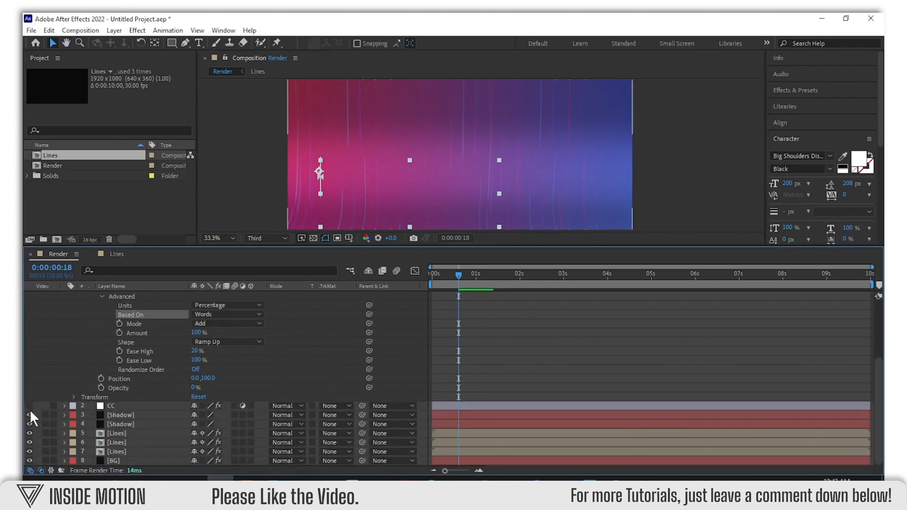
left_click(29, 460)
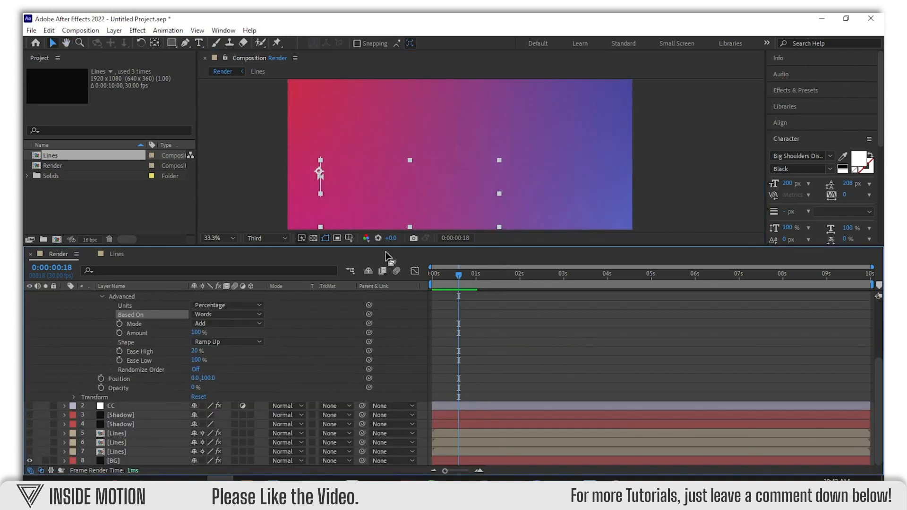
left_click_drag(369, 245, 369, 283)
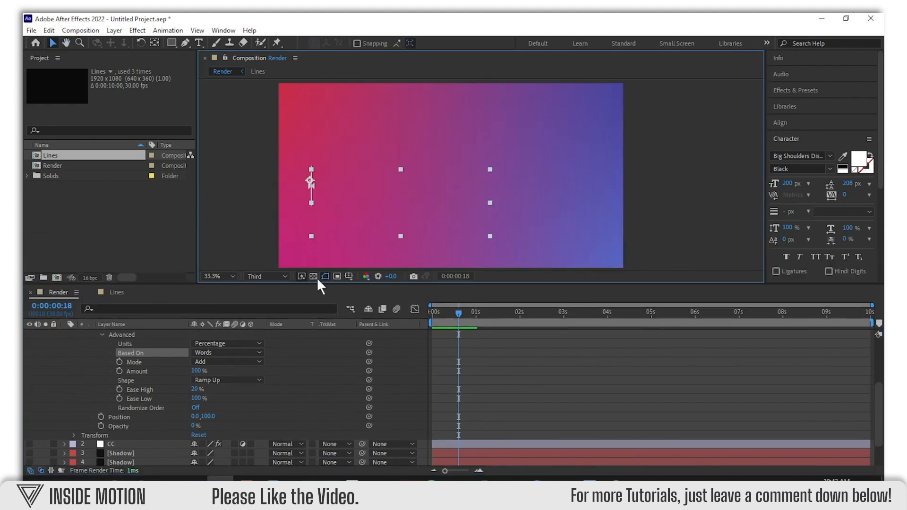
left_click(233, 277)
left_click(225, 291)
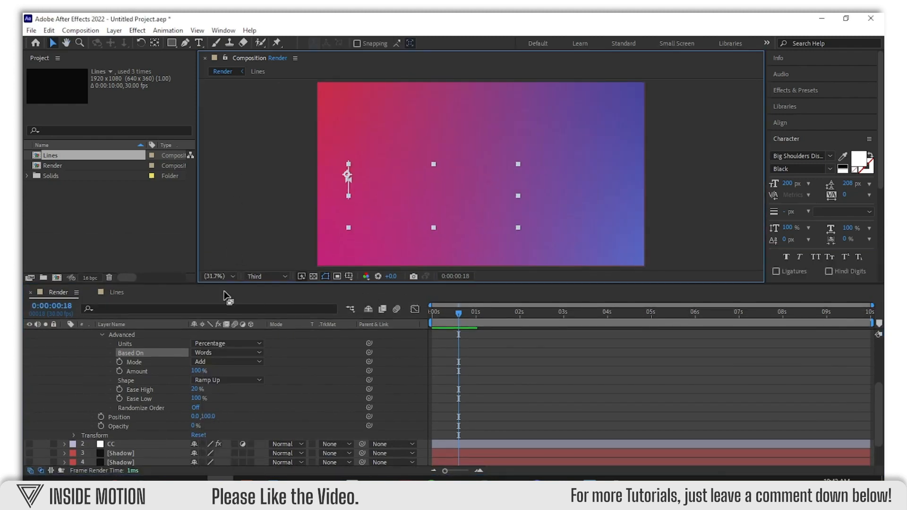
- Play back the title animation against the plain gradient, restarting from the beginning of the composition
key("space")
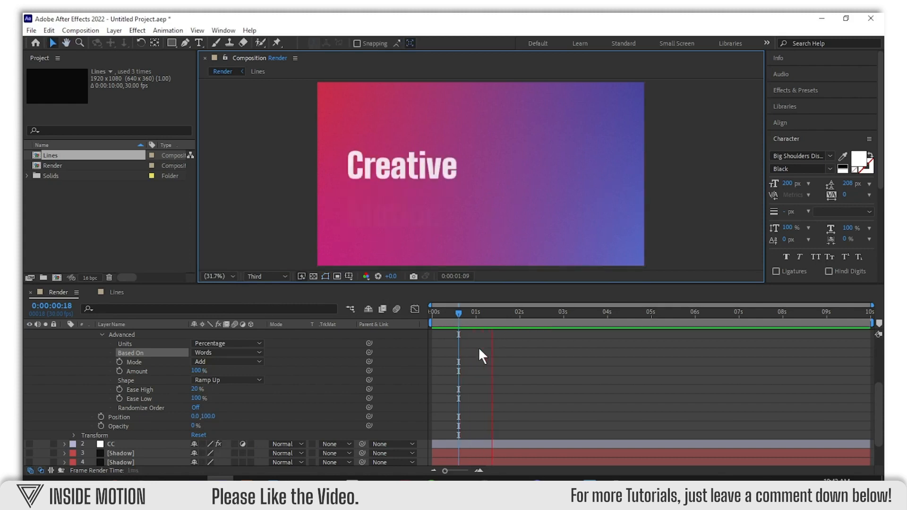
key("space")
left_click(468, 341)
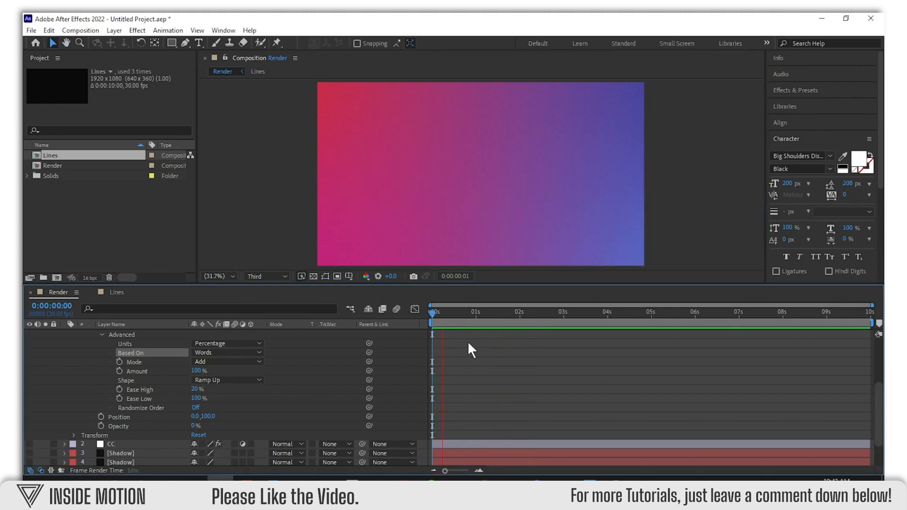
key("space")
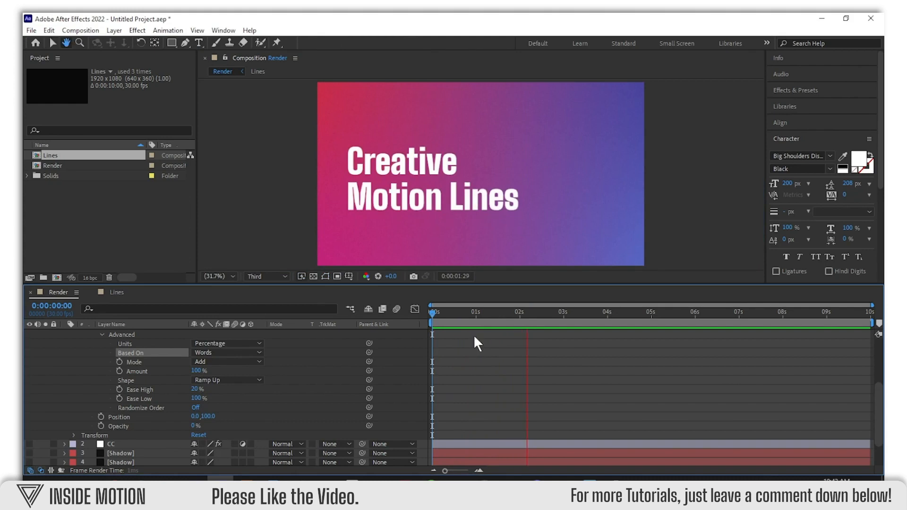
- Shift both Offset keyframes earlier so the first sits at about 0:00:00:16, and preview the result from the start
scroll(473, 334, "up", 3)
left_click_drag(476, 407, 456, 407)
left_click(432, 313)
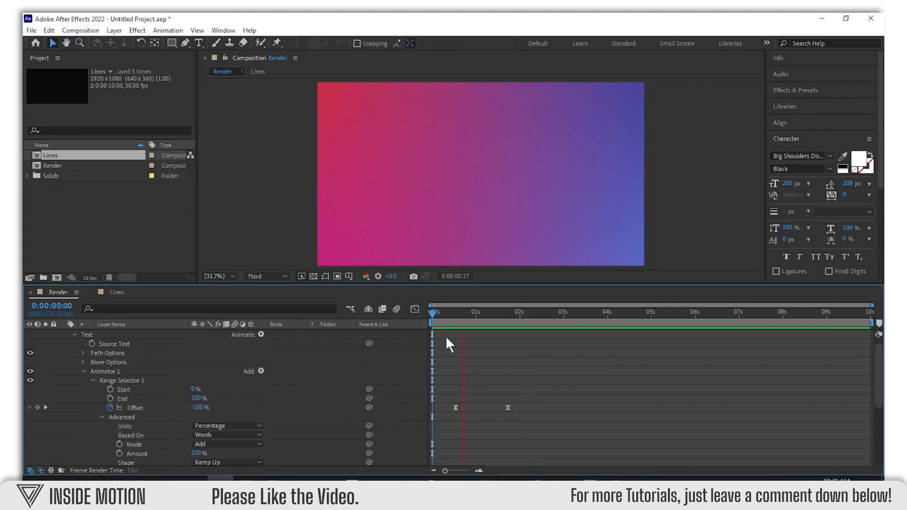
key("space")
- Duplicate the Creative Motion Lines layer, move the copy up and reduce its font size to 129 px
scroll(92, 342, "up", 1)
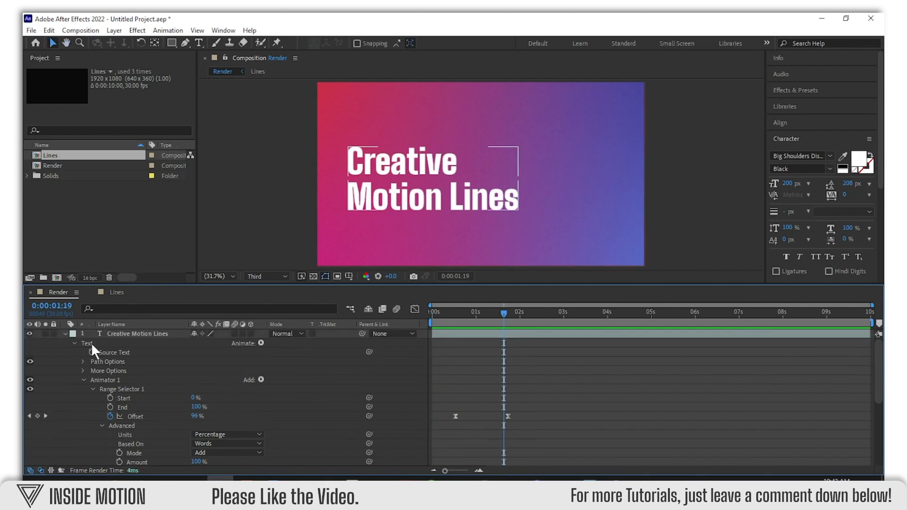
left_click(66, 334)
left_click(123, 334)
key("ctrl+d")
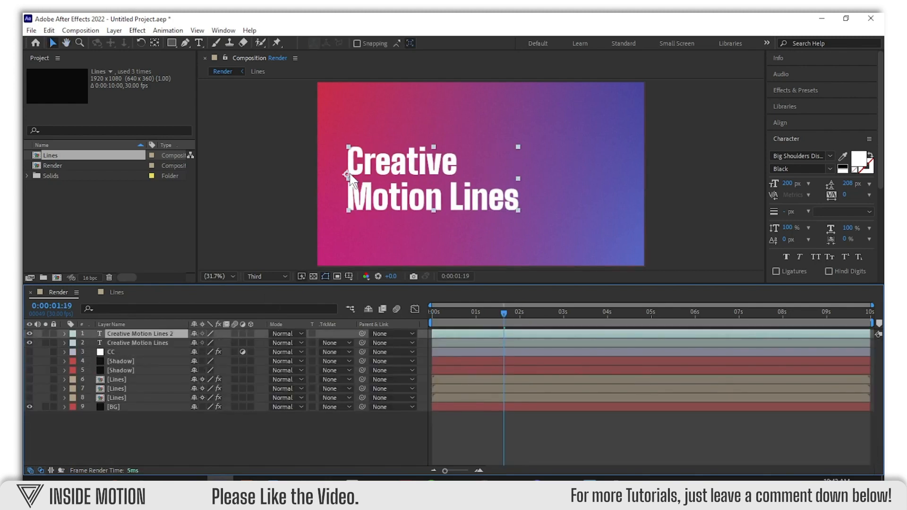
left_click_drag(349, 179, 350, 145)
left_click_drag(788, 185, 753, 186)
- Replace the duplicated title's text with "Inside Motion"
double_click(386, 133)
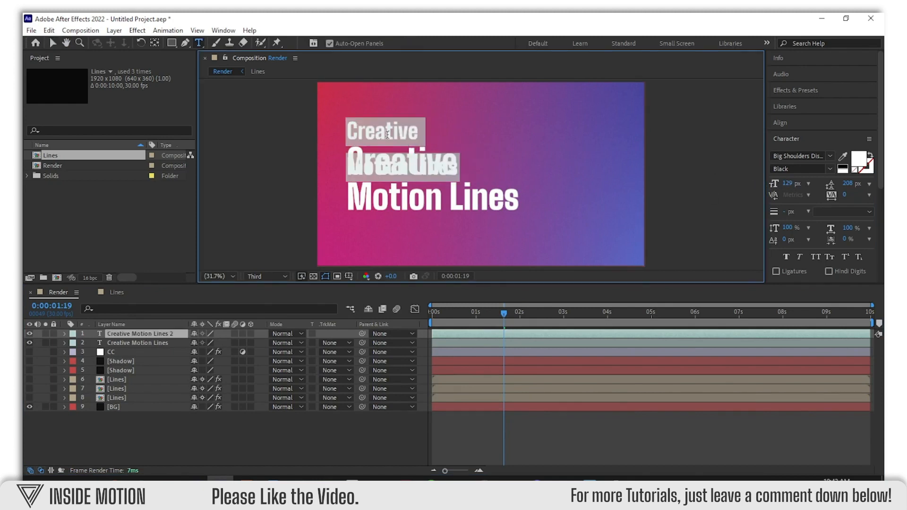
key("BackSpace")
type("In")
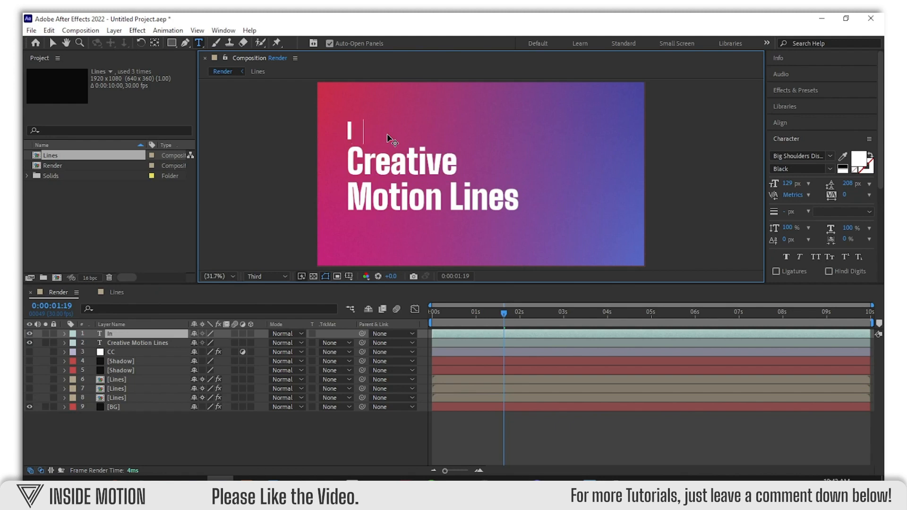
type("side")
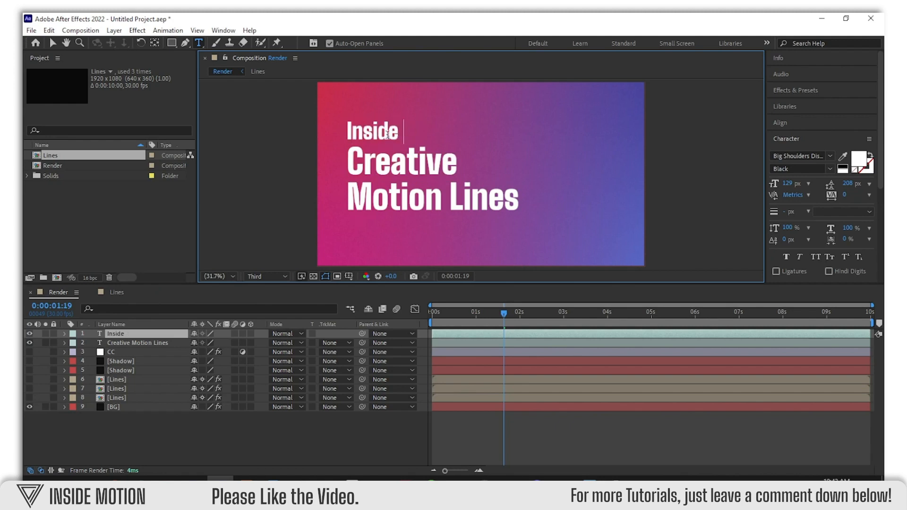
type(" Motion")
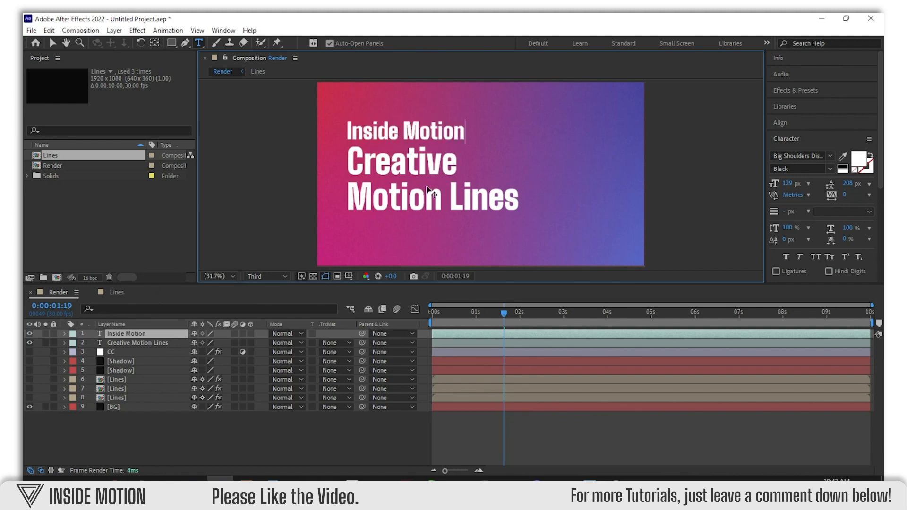
- Reduce the Inside Motion text to 83 px and move it higher above the main title
key("ctrl+a")
left_click_drag(786, 183, 760, 183)
left_click(290, 435)
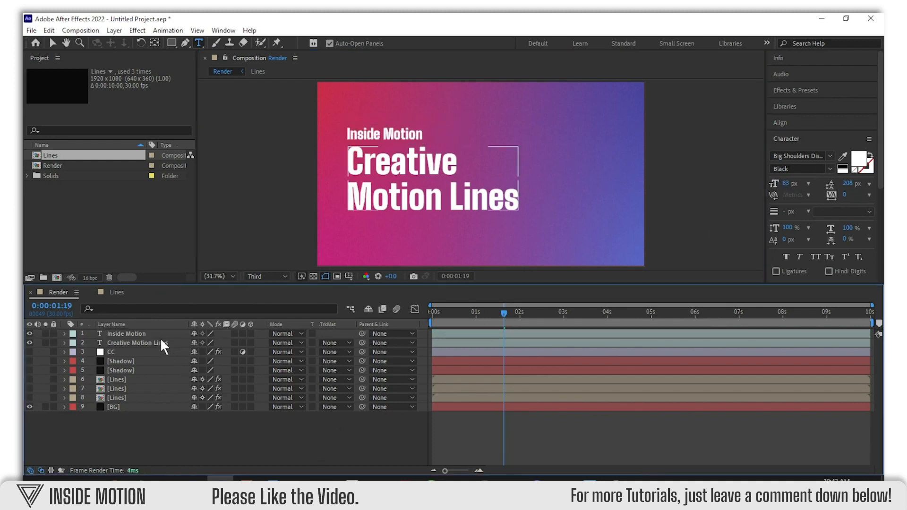
left_click(142, 333)
key("v")
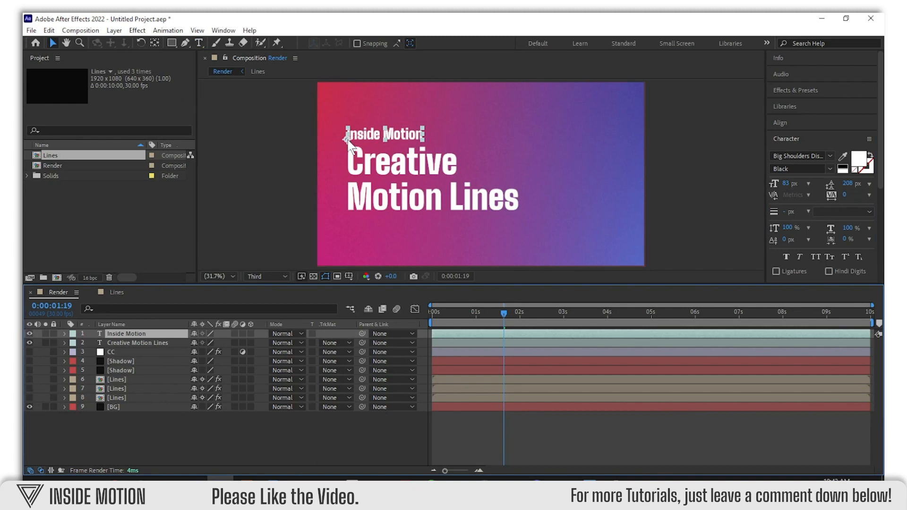
left_click_drag(347, 141, 347, 130)
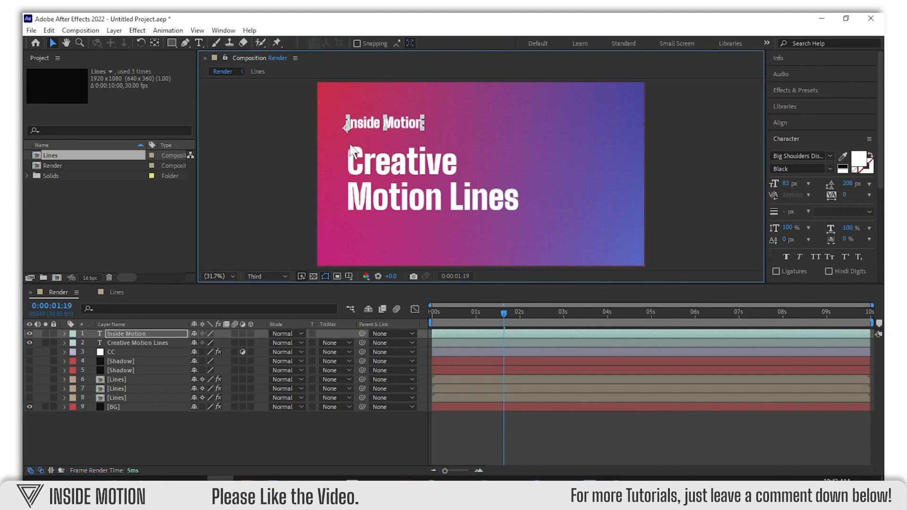
- Show the Proportional Grid over the composition and zoom in on the Inside Motion text
left_click(349, 275)
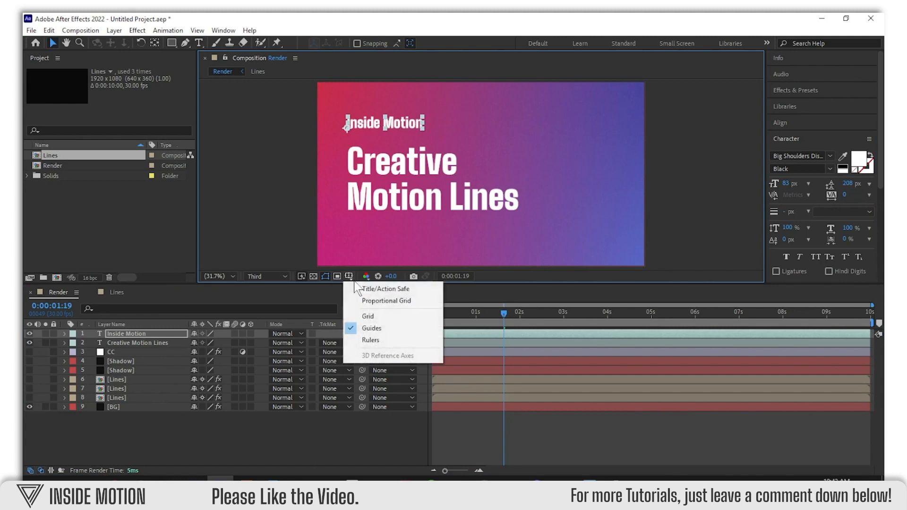
left_click(364, 298)
scroll(350, 115, "up", 1)
scroll(350, 115, "up", 10)
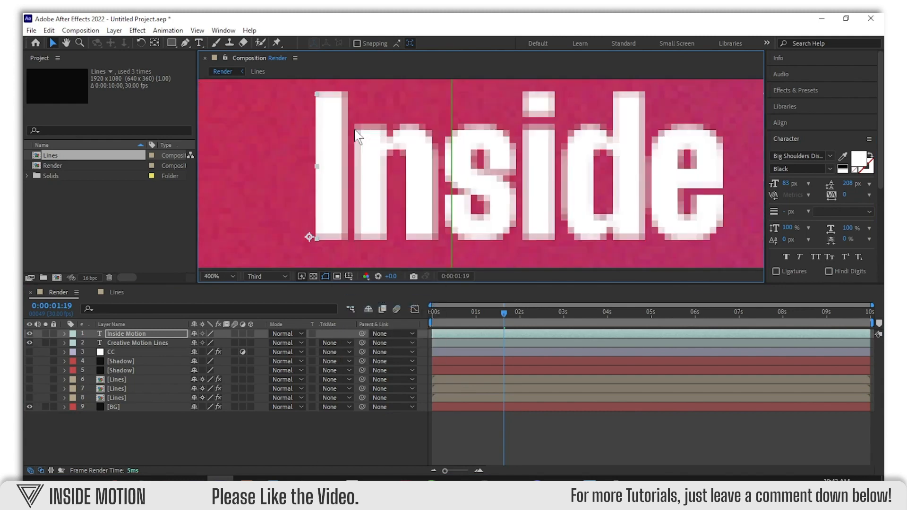
- Move the Creative Motion Lines title so its anchor point sits on an intersection of the proportional grid
scroll(353, 133, "down", 8)
left_click(425, 189)
scroll(472, 153, "up", 3)
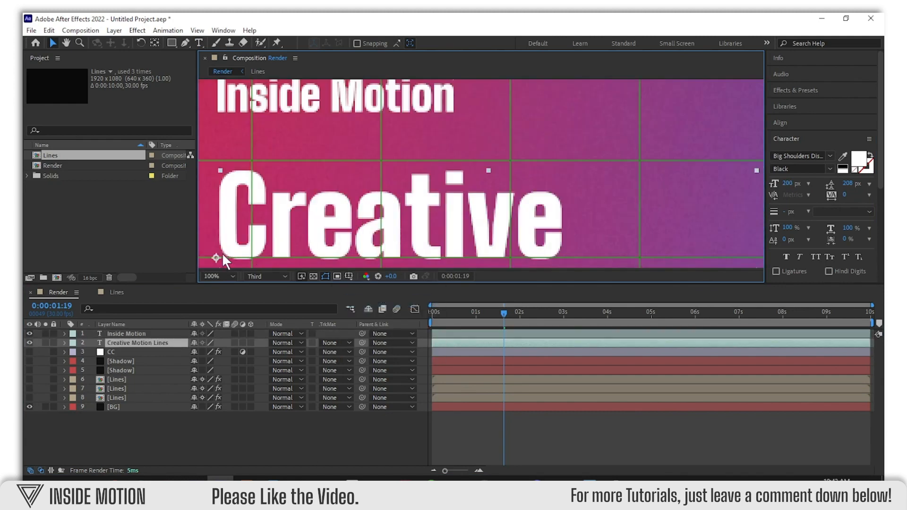
left_click_drag(222, 253, 253, 203)
scroll(222, 236, "down", 2)
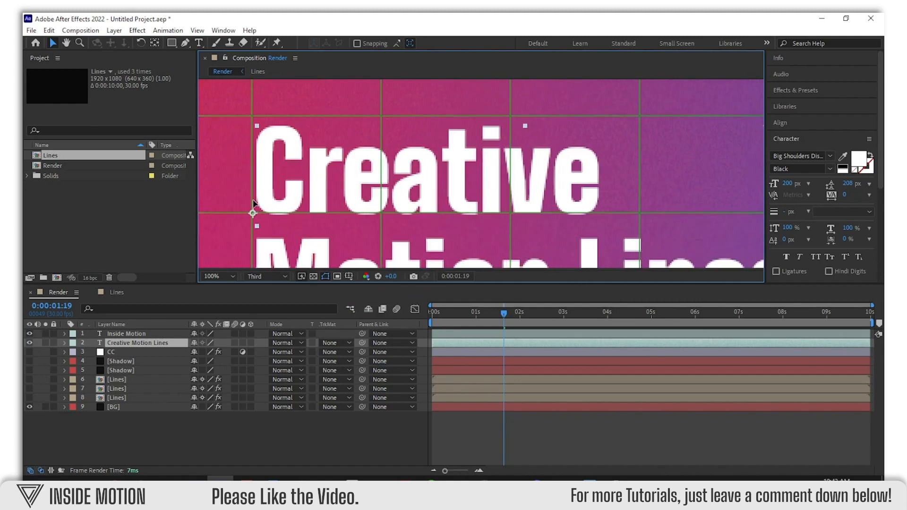
- Move the Inside Motion text horizontally so its anchor point sits on the vertical grid line at the main title's starting edge
scroll(284, 189, "up", 4)
left_click(293, 152)
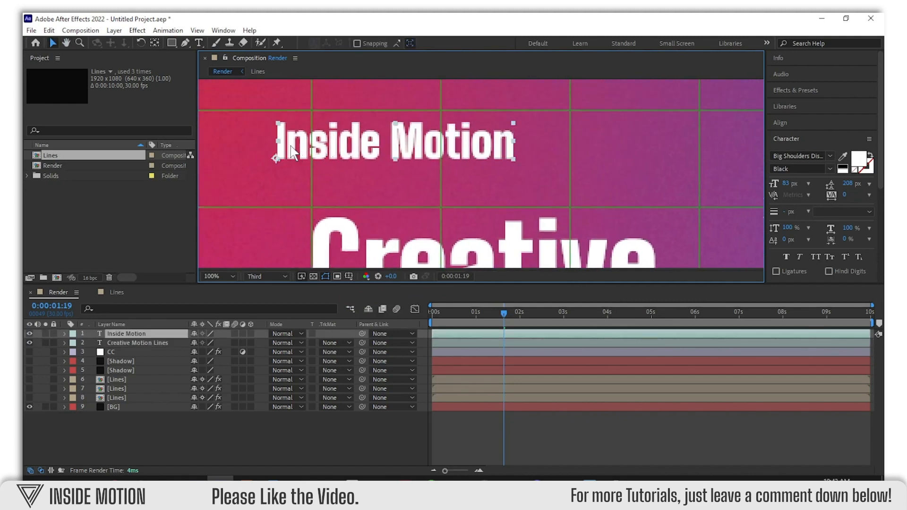
left_click_drag(277, 159, 308, 159)
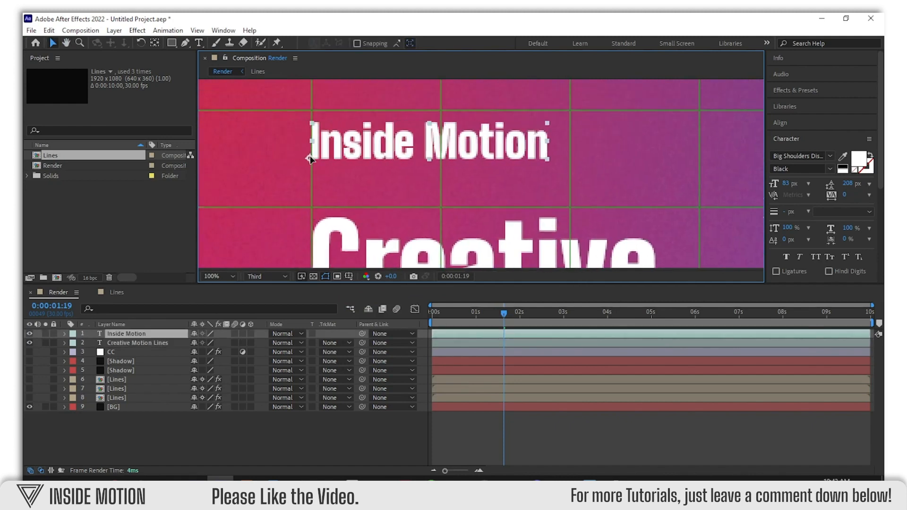
scroll(366, 180, "down", 2)
scroll(430, 213, "down", 2)
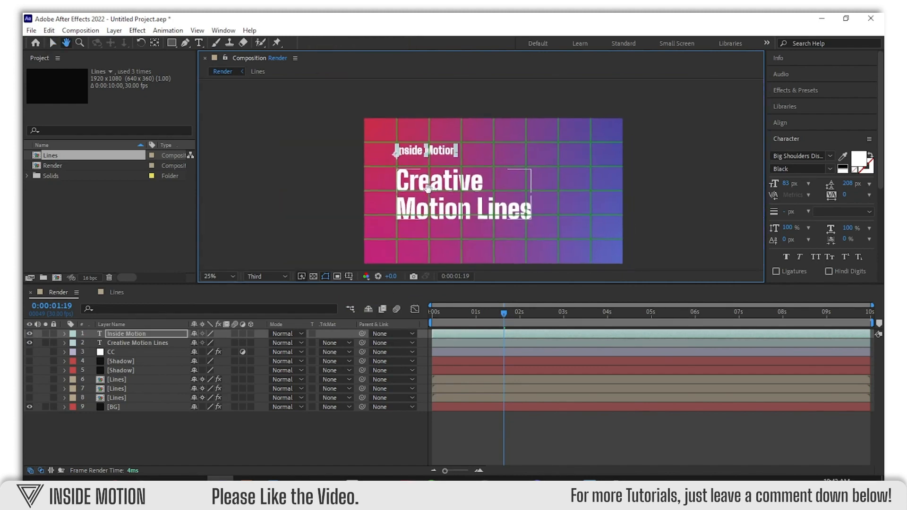
- Show the Offset keyframes of both titles and shift the Inside Motion layer about 10 frames later in time
left_click(455, 344, "ctrl")
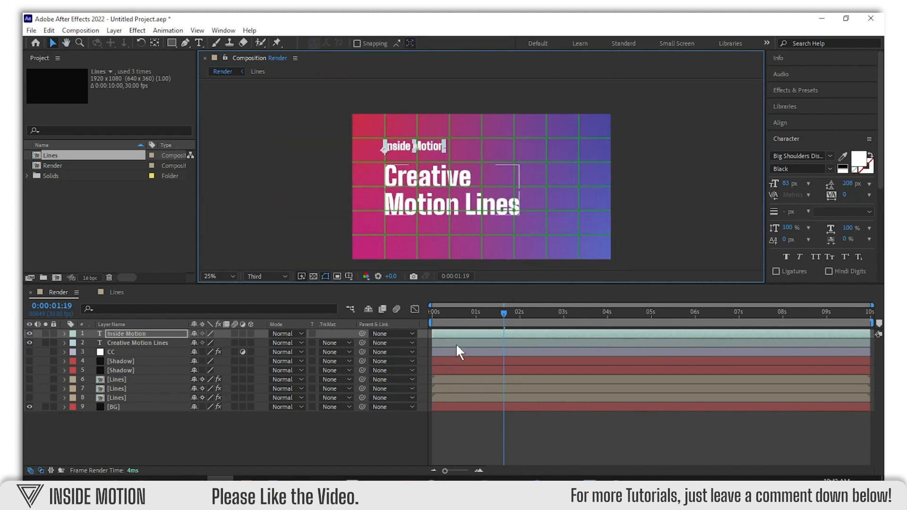
key("u")
left_click_drag(440, 341, 517, 356)
left_click_drag(456, 334, 470, 333)
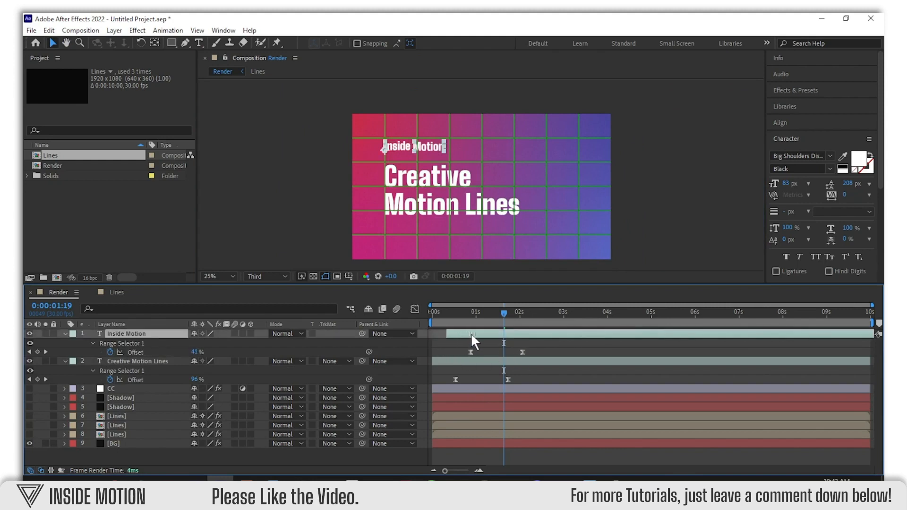
left_click(450, 345)
- Copy Animator 1 from the Creative Motion Lines text layer
left_click(136, 361)
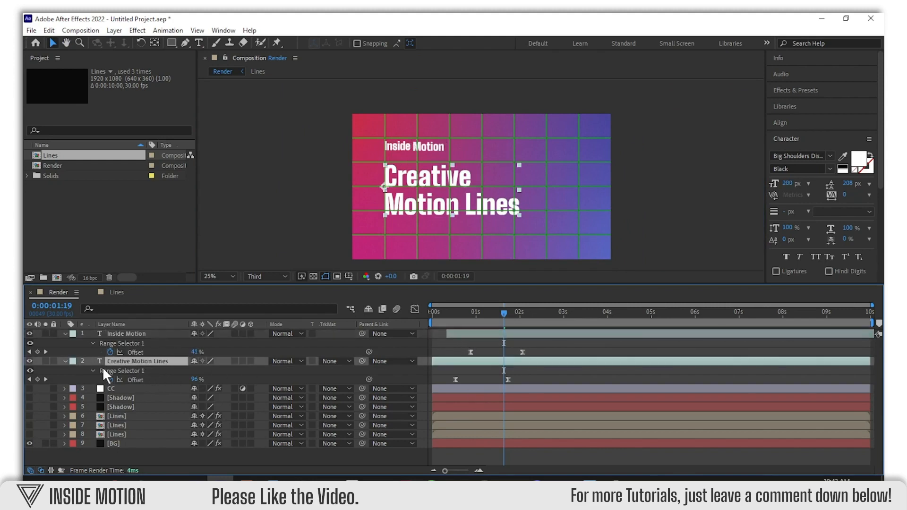
left_click(93, 371)
left_click(66, 360)
left_click(65, 360)
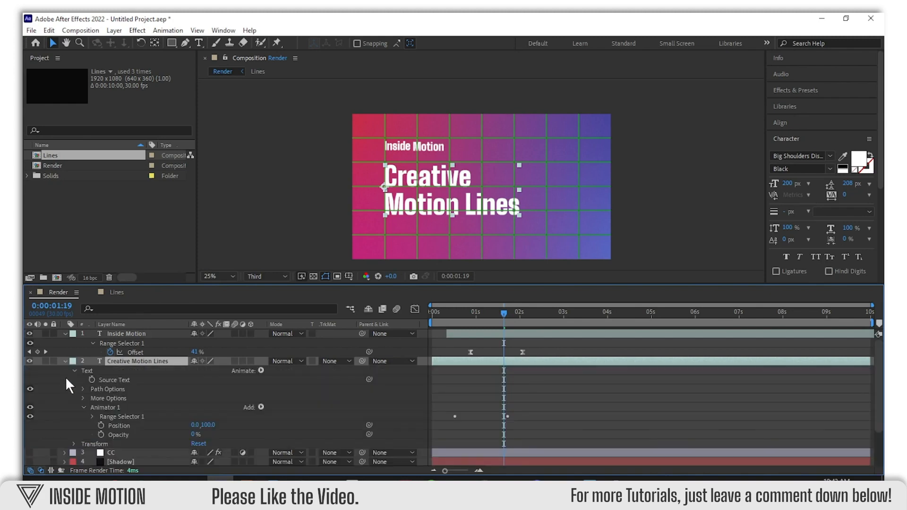
left_click(81, 384)
left_click(83, 407)
left_click(109, 406)
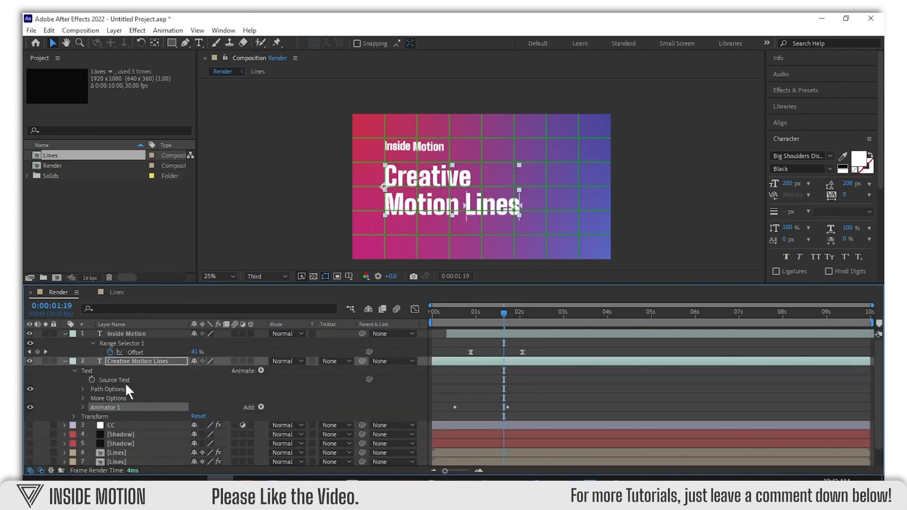
left_click(50, 30)
left_click(63, 92)
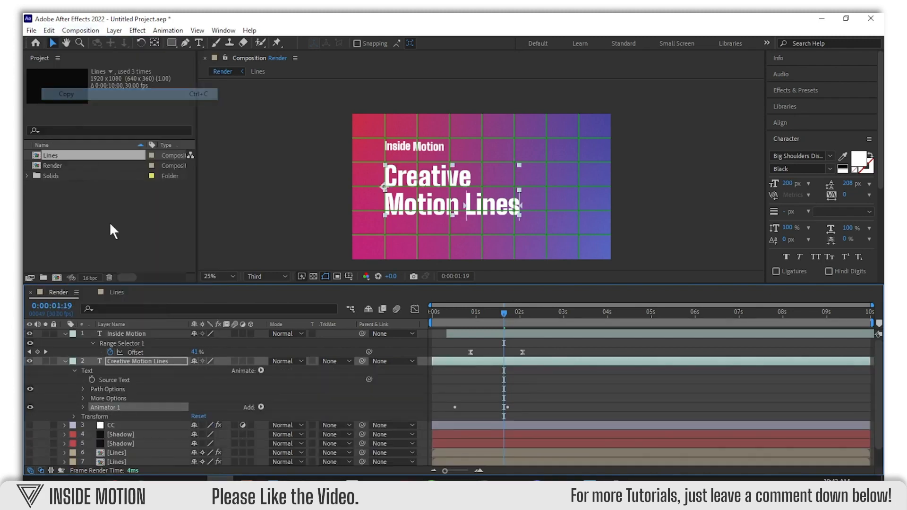
- Paste the copied animator onto the Inside Motion layer at 0:00:01:19 and show the layer's keyframes
left_click(118, 333)
left_click(117, 332)
left_click(49, 30)
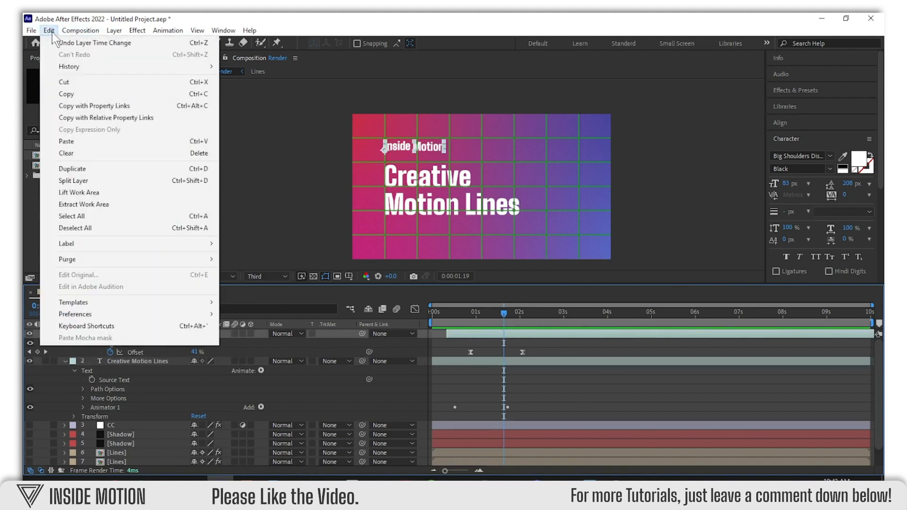
left_click(69, 142)
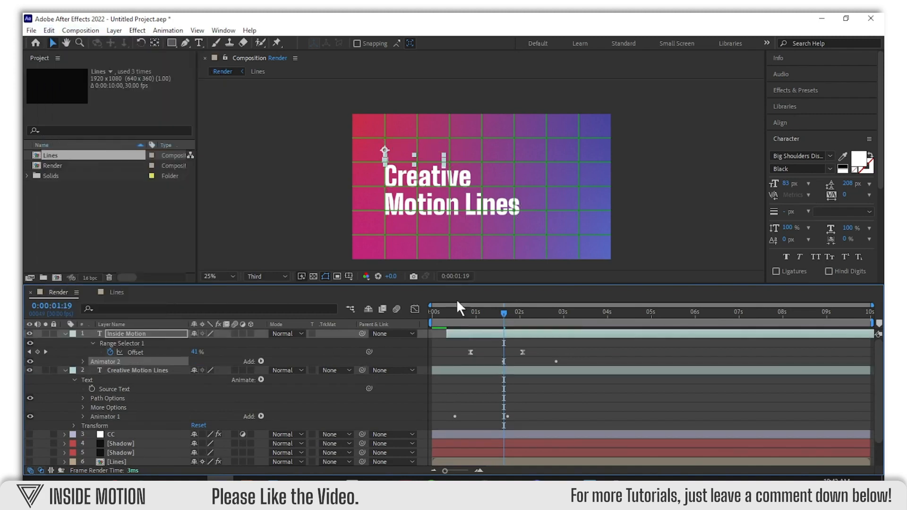
key("u")
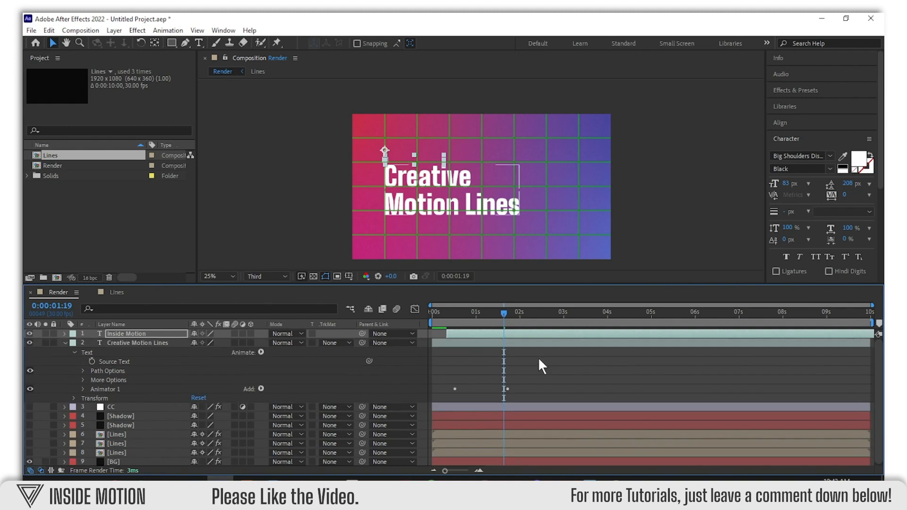
key("u")
left_click(560, 353)
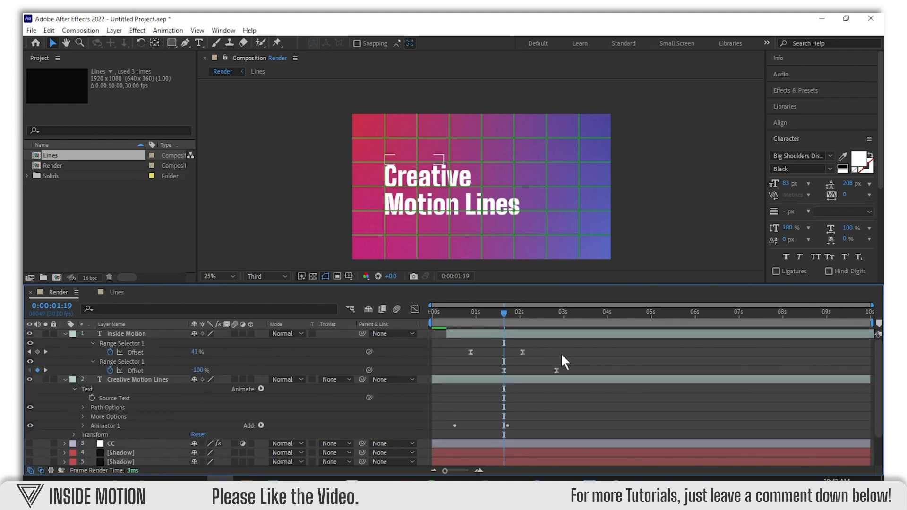
- Try deleting Inside Motion's first Range Selector and moving the remaining Offset keyframes to start at about one second
left_click(124, 342)
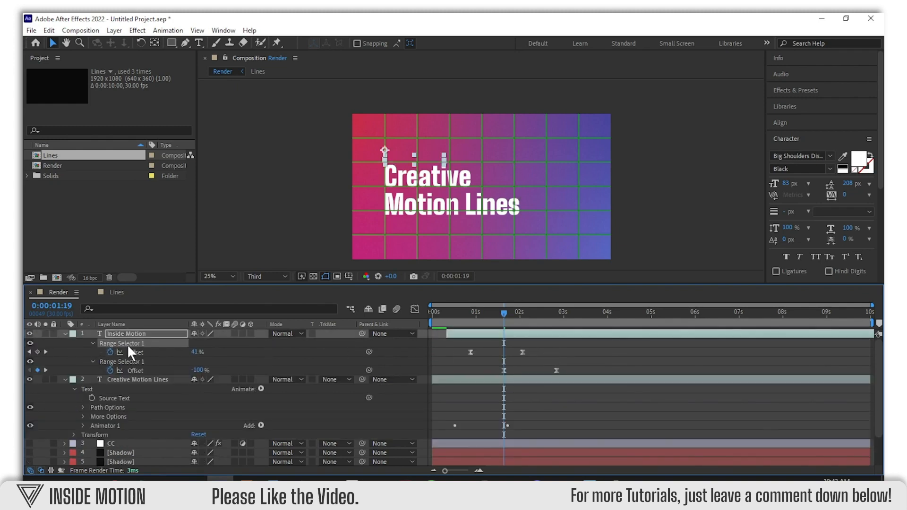
key("Delete")
left_click(460, 390)
left_click_drag(615, 340, 494, 352)
left_click_drag(503, 353, 478, 344)
left_click(442, 316)
key("space")
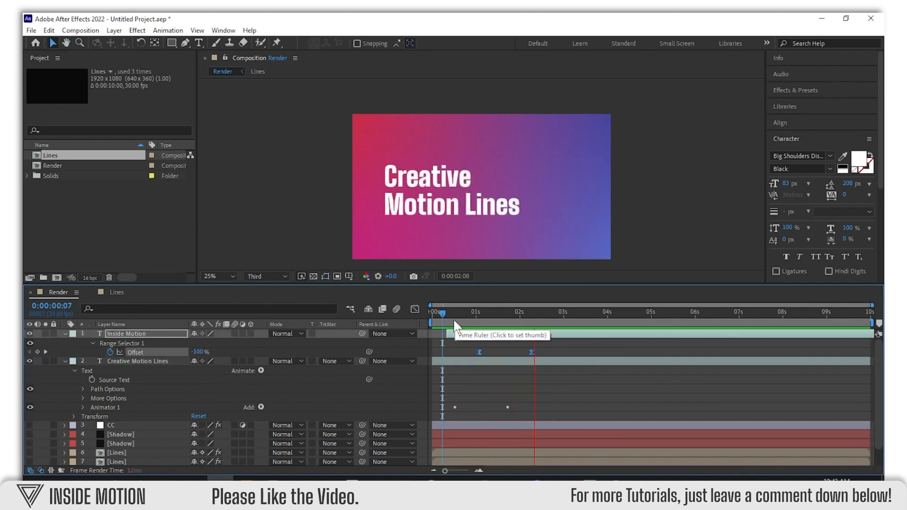
key("space")
left_click(456, 350)
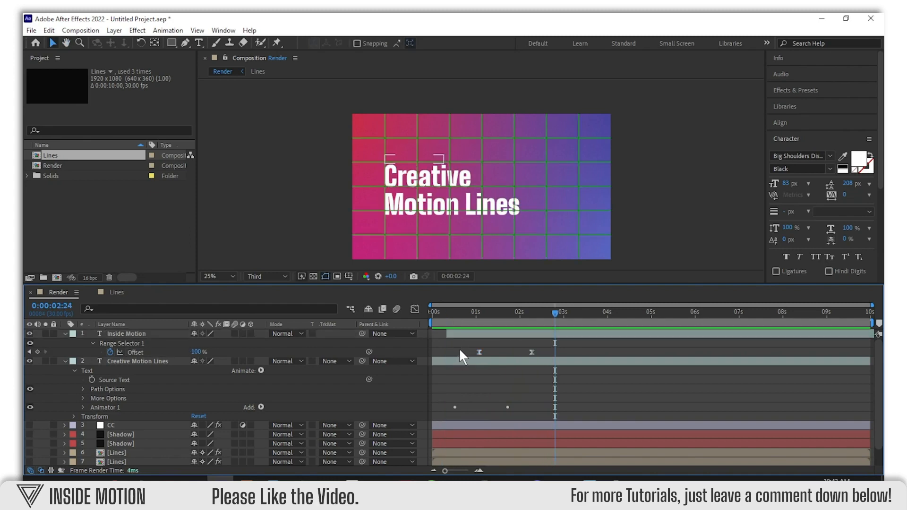
- Undo the keyframe move and the Range Selector deletion on the Inside Motion layer
key("ctrl+z")
key("ctrl+z")
left_click(458, 349)
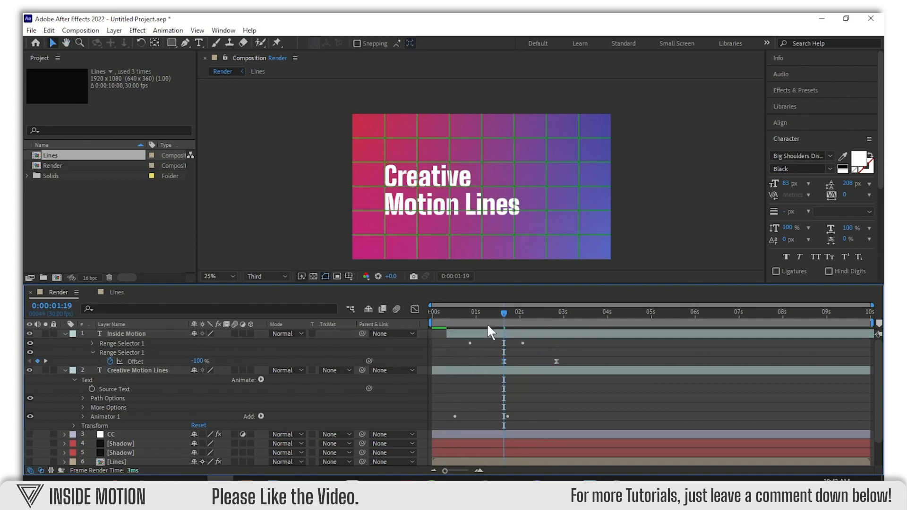
- Try again to remove the first Range Selector from the Inside Motion layer
left_click_drag(491, 313, 504, 340)
left_click(124, 343)
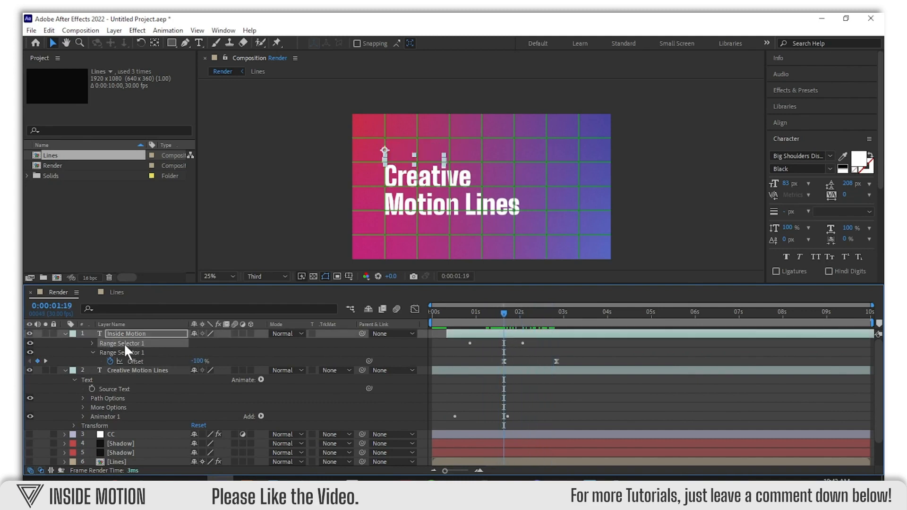
key("Delete")
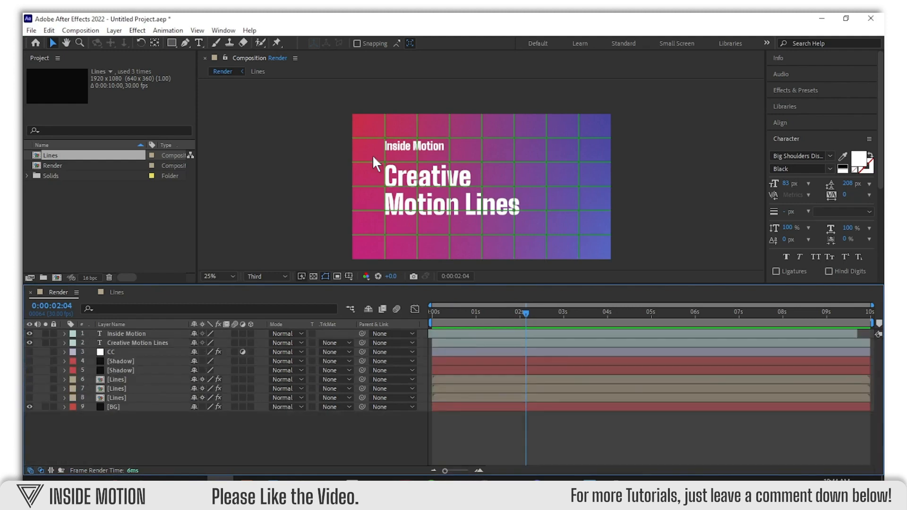
key("ctrl+alt+shift+t")
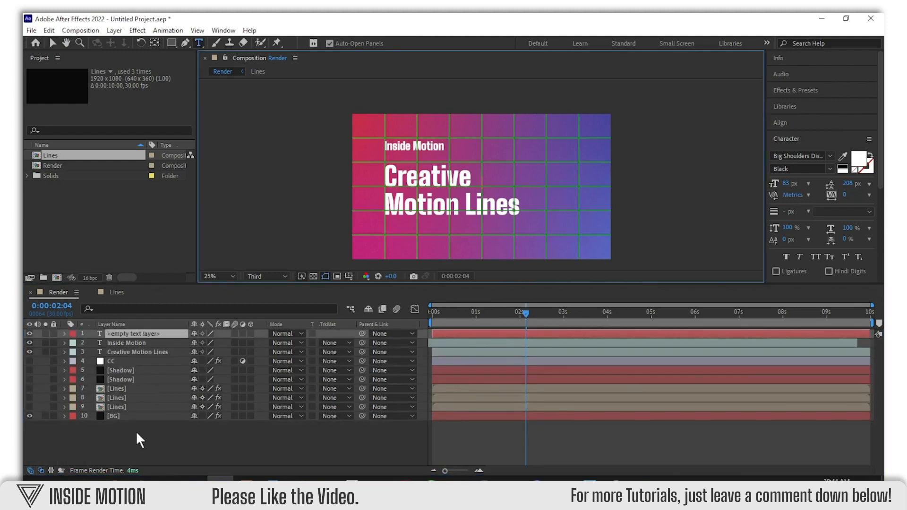
type("www.Artistry-house.com")
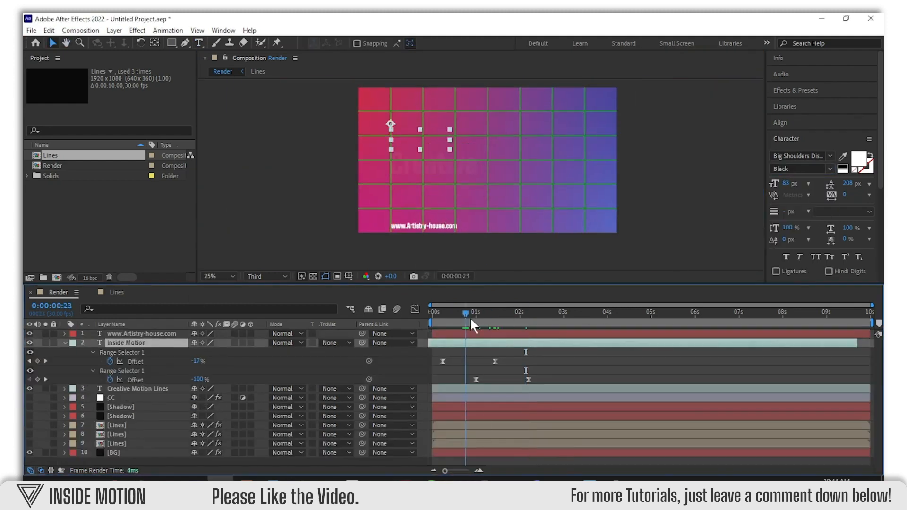
left_click_drag(218, 343, 265, 340)
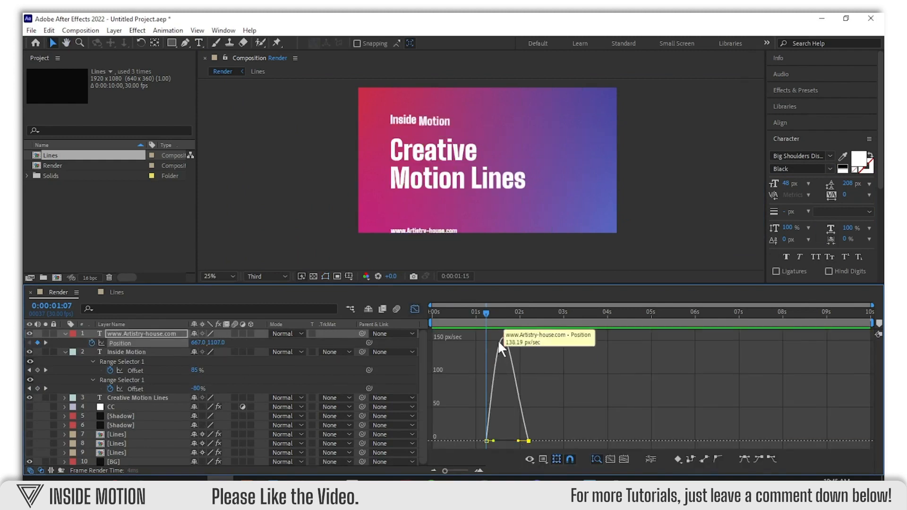
key("shift+F3")
left_click(463, 323)
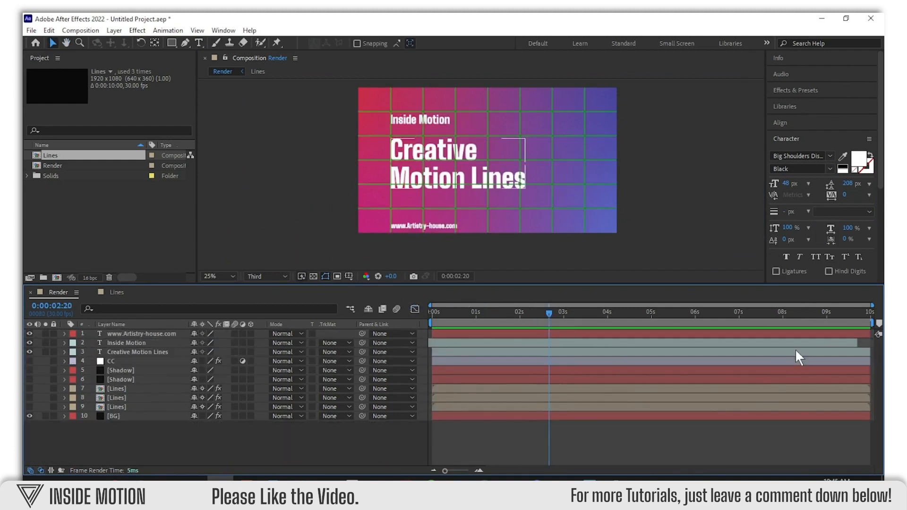
- Extend the end of the Inside Motion layer to the end of the 10-second composition
left_click_drag(775, 343, 781, 343)
key("ctrl+z")
left_click_drag(857, 343, 872, 343)
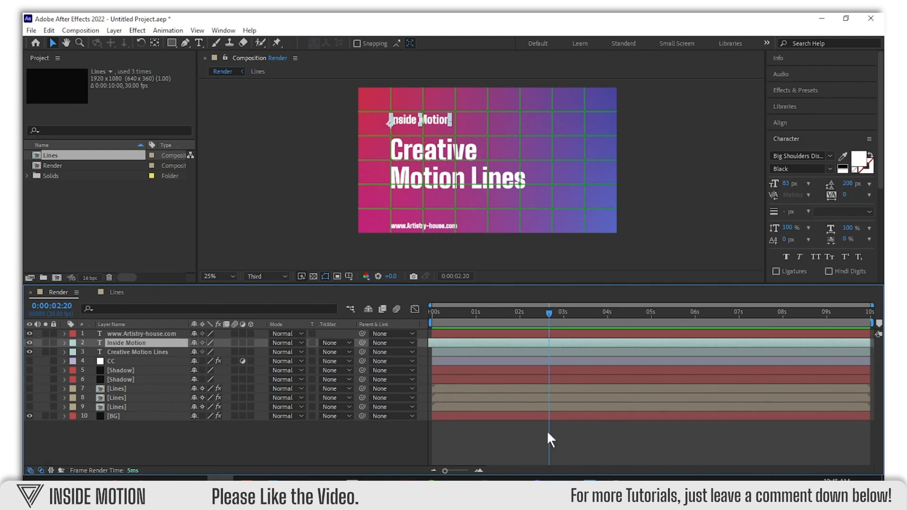
left_click(546, 431)
- Turn the visibility of the CC, Shadow and Lines layers back on
left_click(434, 314)
left_click_drag(448, 325, 490, 325)
left_click(97, 429)
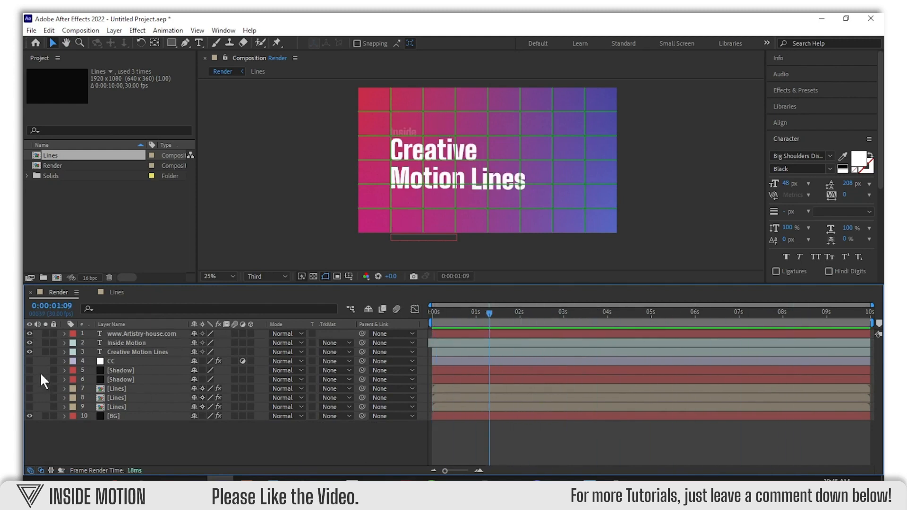
left_click(29, 415)
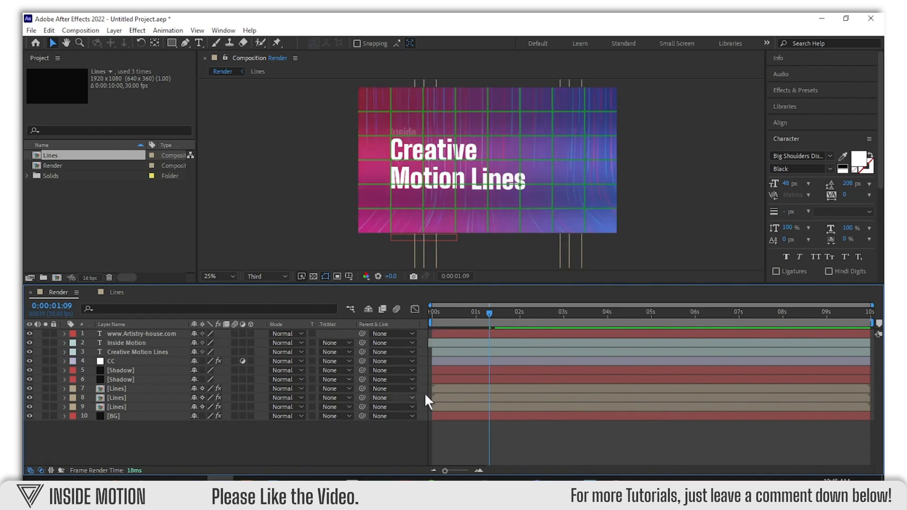
- Check the composition at 0:00:02:22 and hide the Proportional Grid
left_click_drag(489, 311, 550, 315)
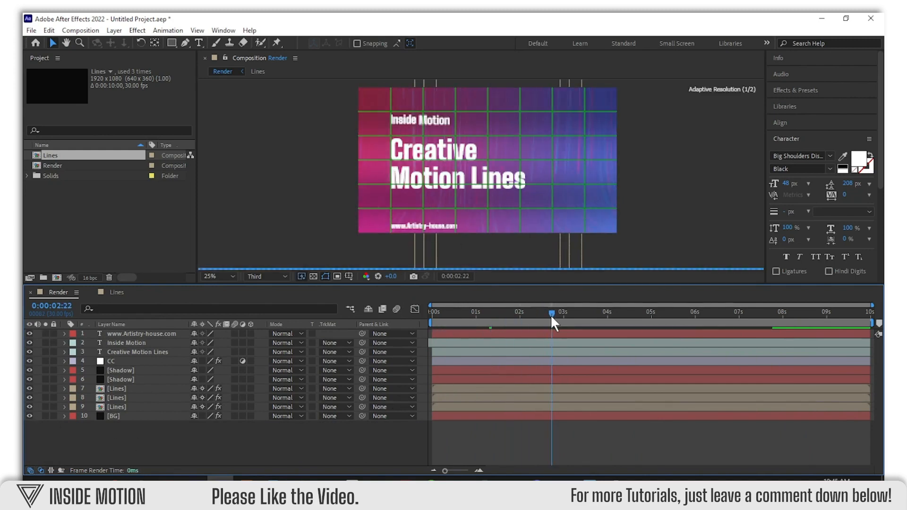
left_click(349, 275)
left_click(367, 311)
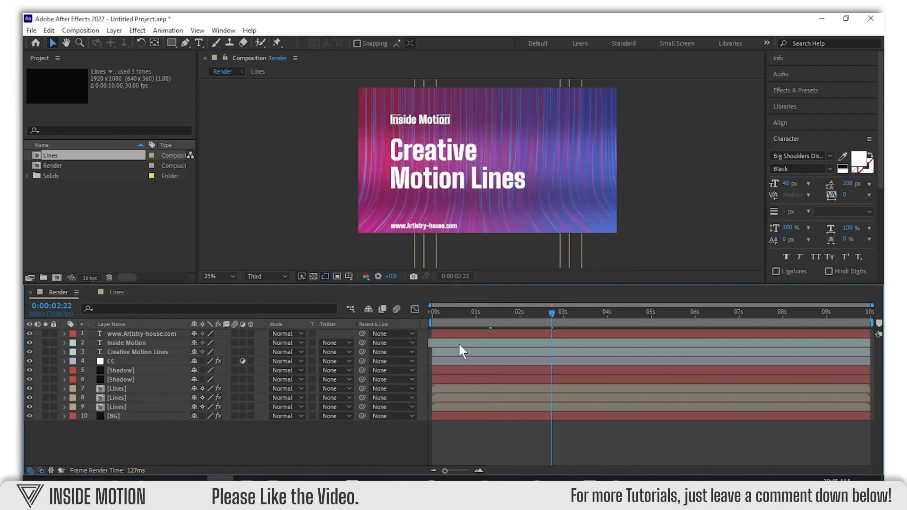
- Set the composition's preview resolution to Half and preview it from the first frame
key("Home")
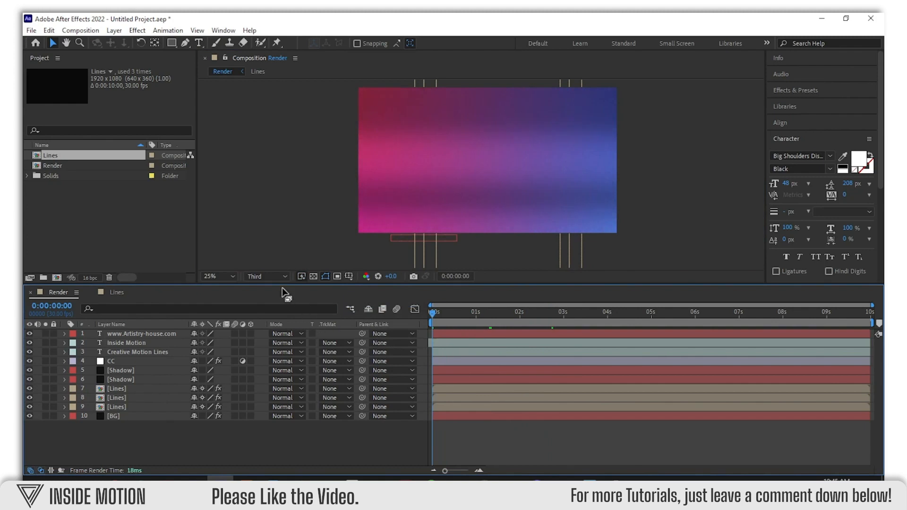
left_click(274, 276)
left_click(269, 314)
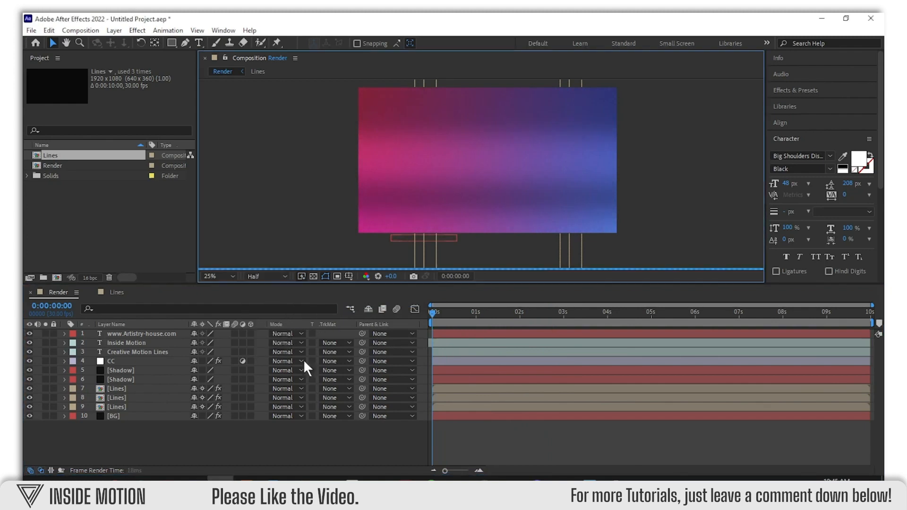
key("Page_Down")
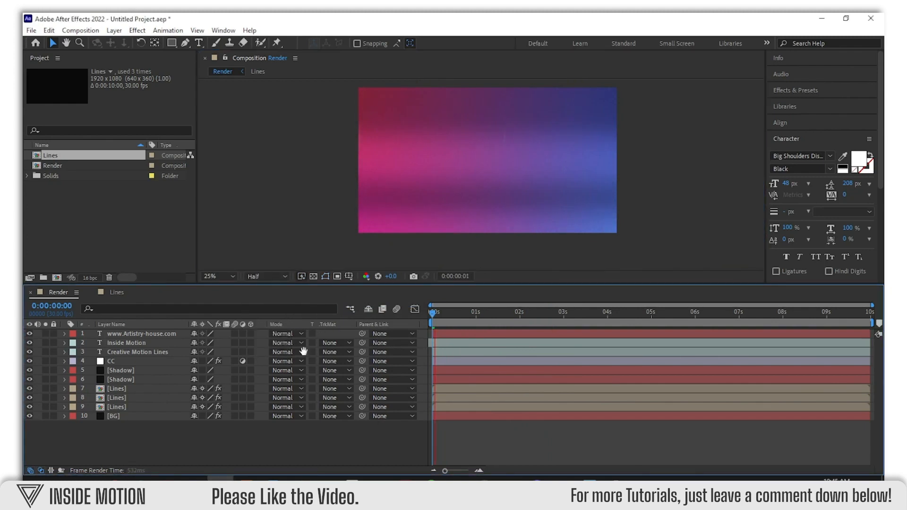
- Enlarge the composition view, fit the frame to it, and hide the layer outlines and mask paths
left_click_drag(239, 284, 237, 314)
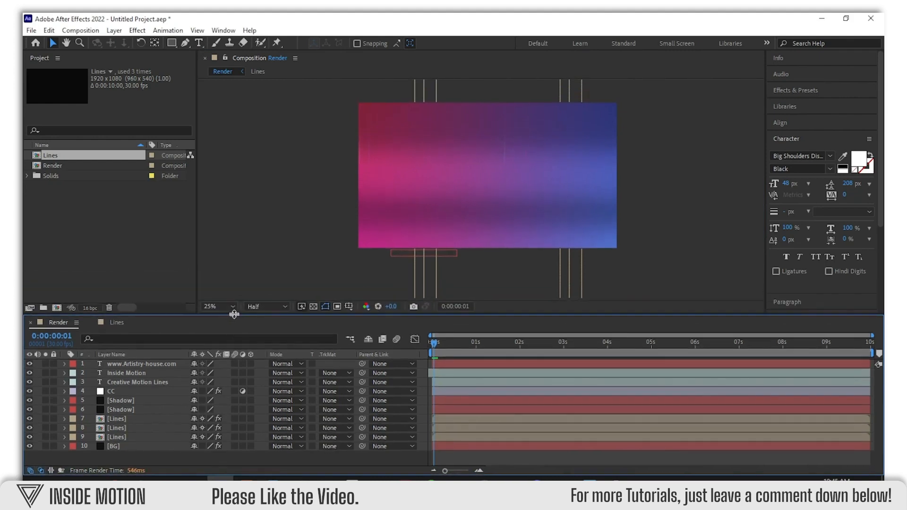
left_click(218, 306)
left_click(242, 128)
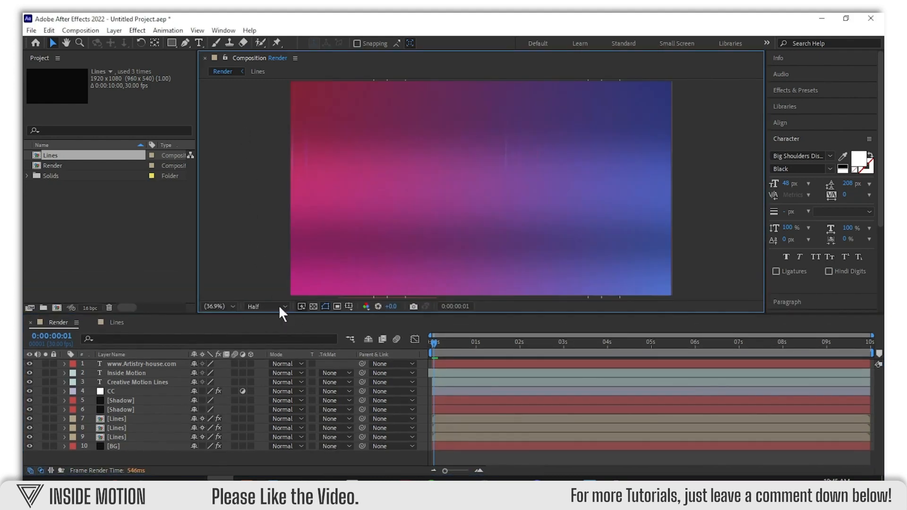
key("ctrl+shift+h")
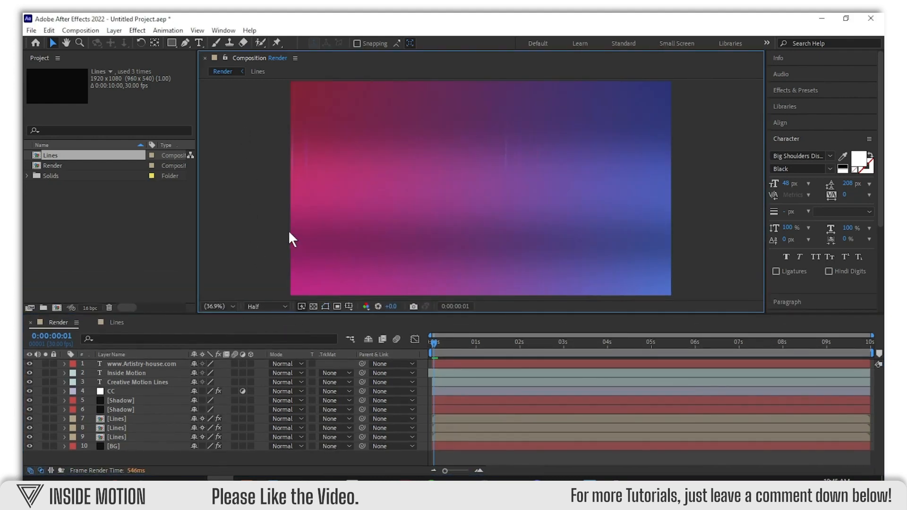
left_click(425, 384)
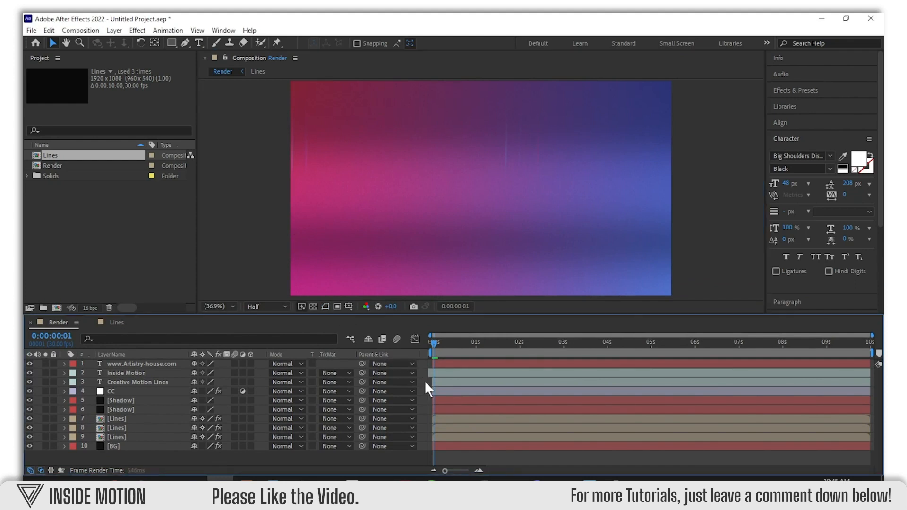
- Play the Render composition preview through the title animation, stop it at 0:00:09:08, and clear the project item selection
key("space")
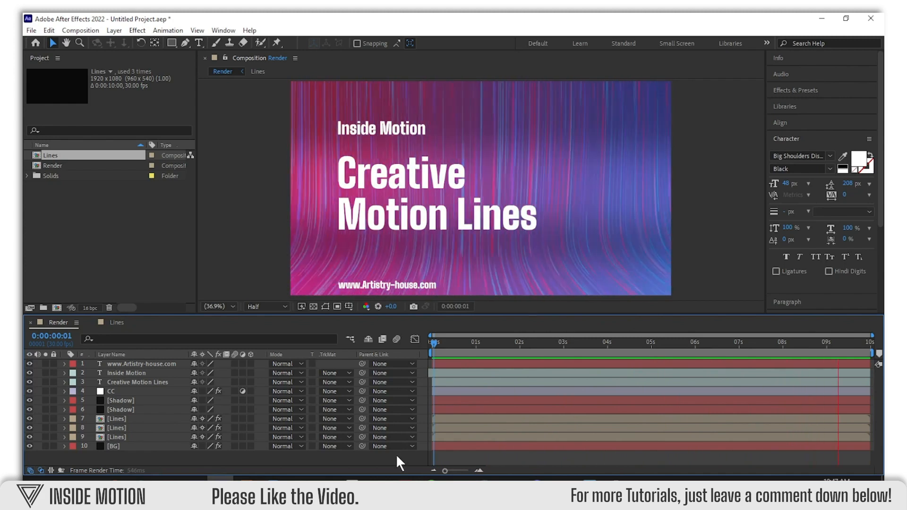
key("space")
left_click(97, 239)
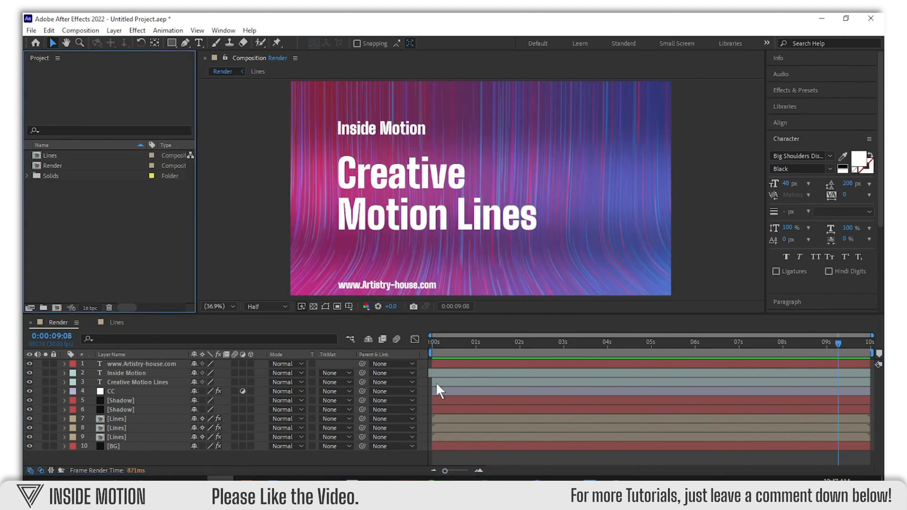
- Set the opacity of both Shadow layers to 75%
left_click(140, 402)
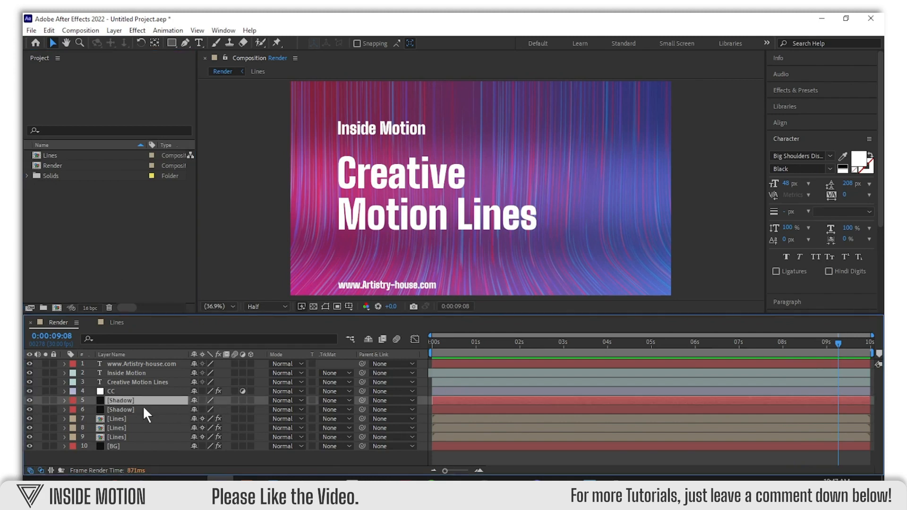
left_click(143, 410, "ctrl")
key("t")
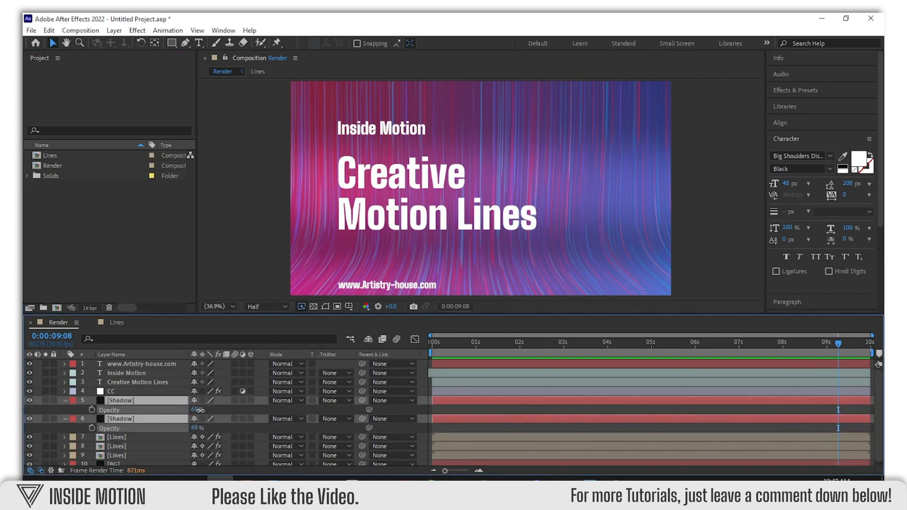
left_click_drag(200, 410, 208, 409)
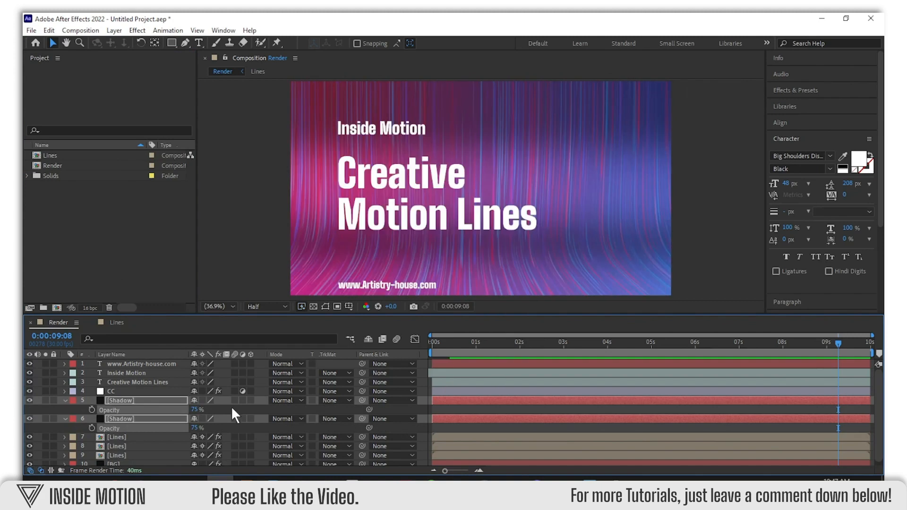
left_click(230, 407)
- Set the mask feather of Mask 1 on the lower Shadow layer to 250 pixels
left_click(89, 417)
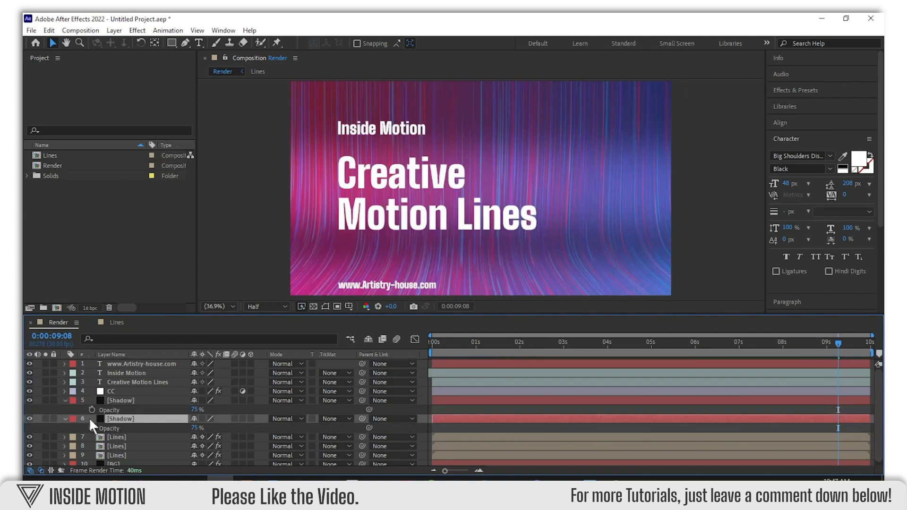
left_click(65, 417)
left_click(74, 415)
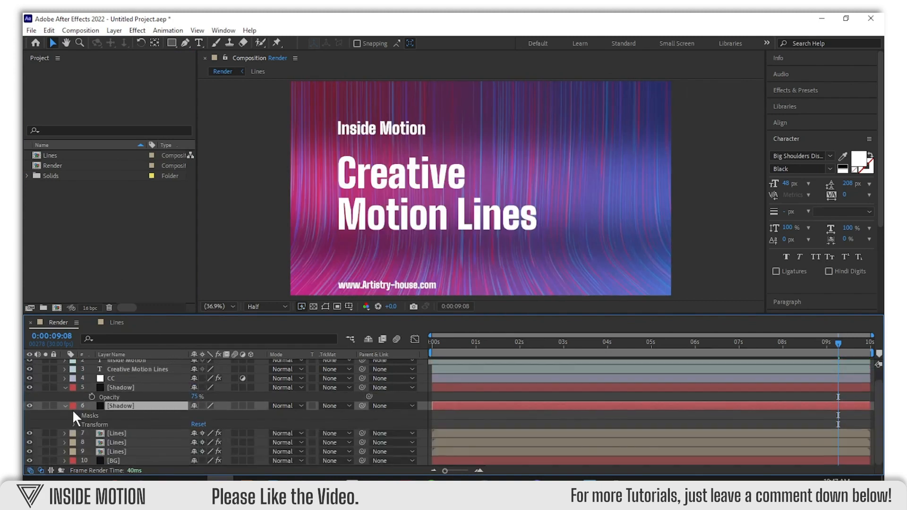
left_click(74, 415)
left_click(83, 424)
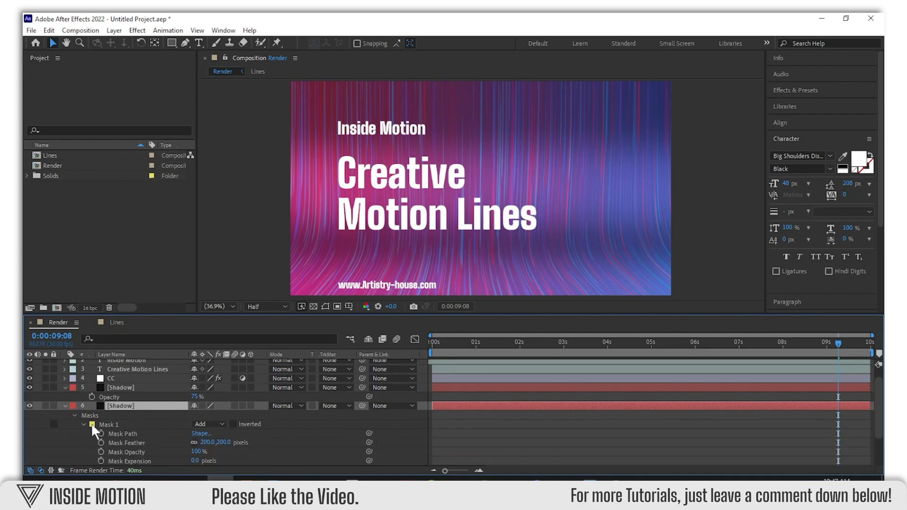
scroll(131, 419, "down", 1)
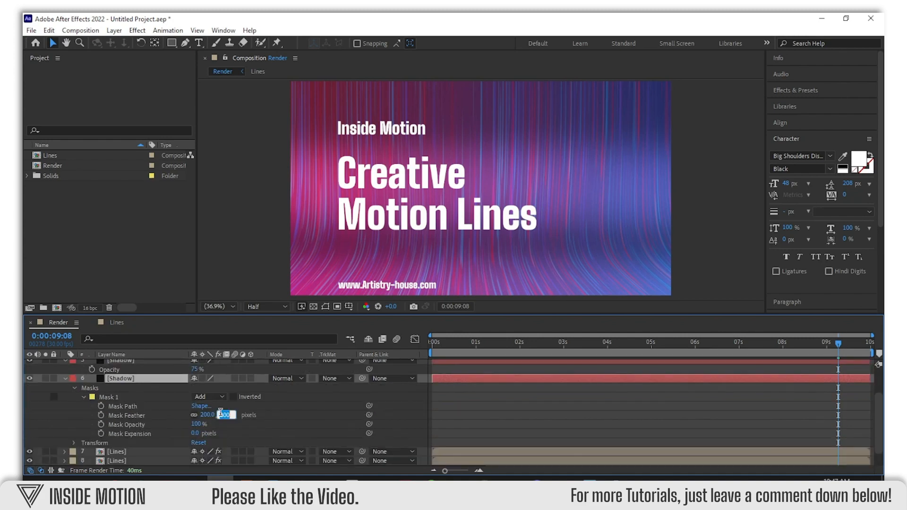
key("Return")
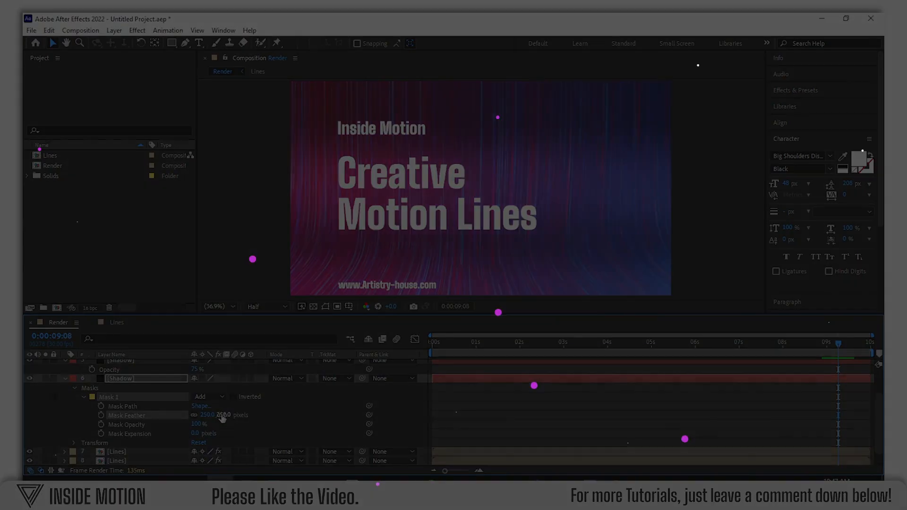